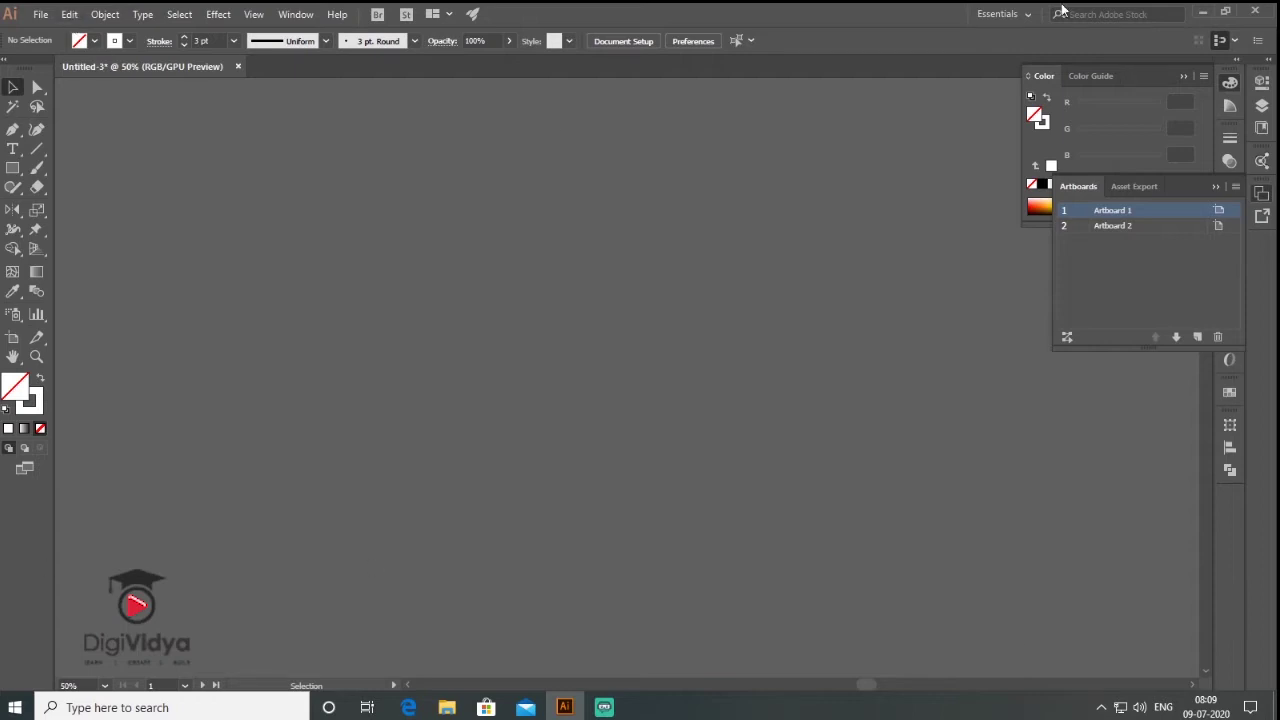
- Create the new document Untitled-4 at Width 1200 px and Height 627 px
left_click(41, 16)
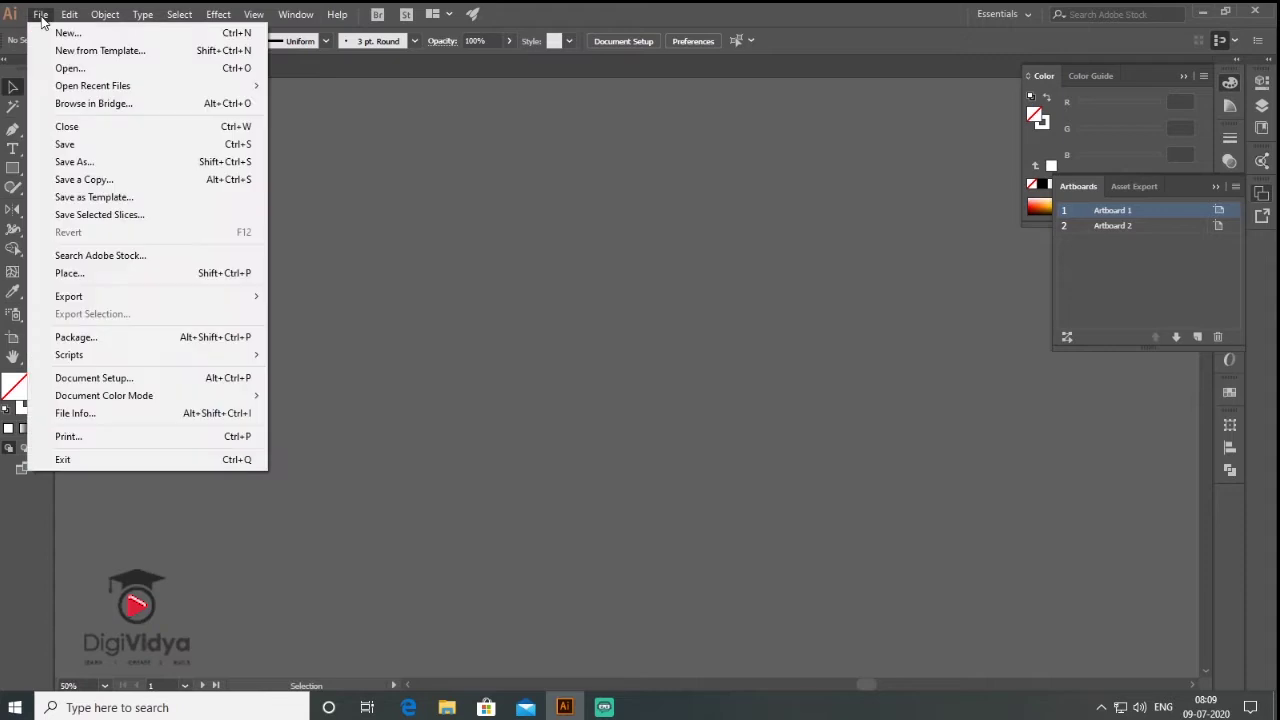
left_click(68, 33)
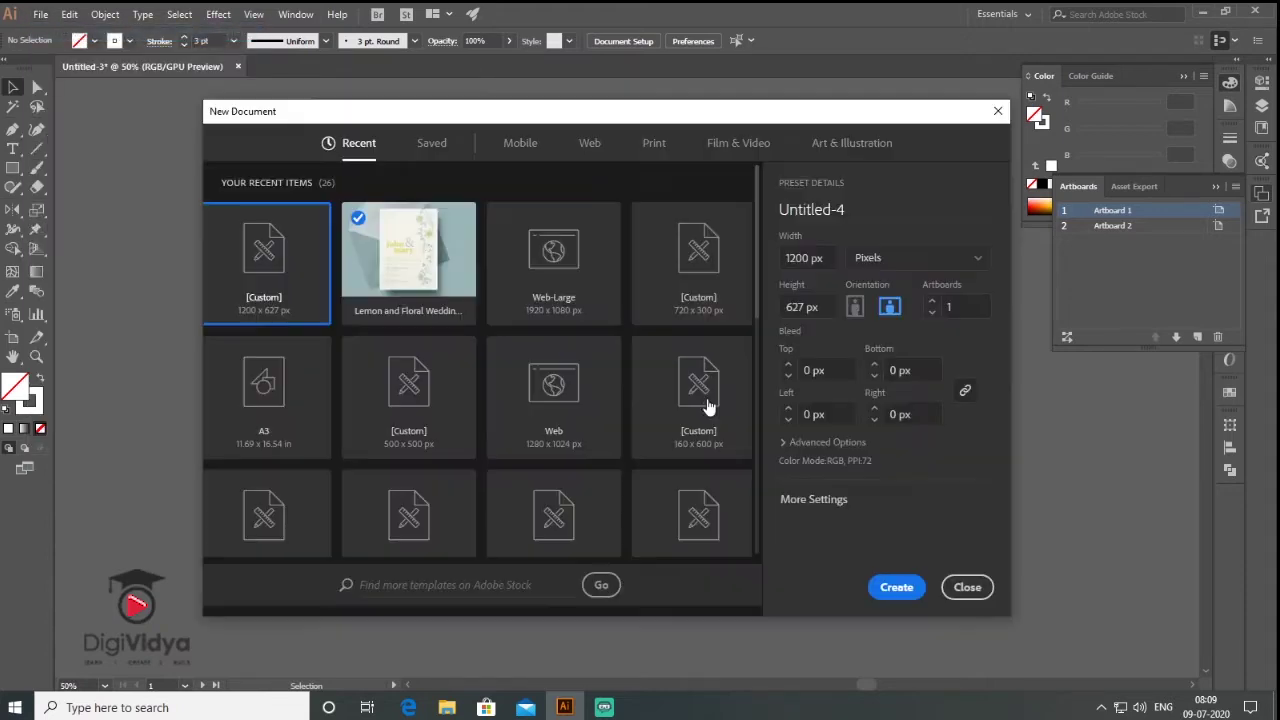
left_click_drag(519, 119, 517, 135)
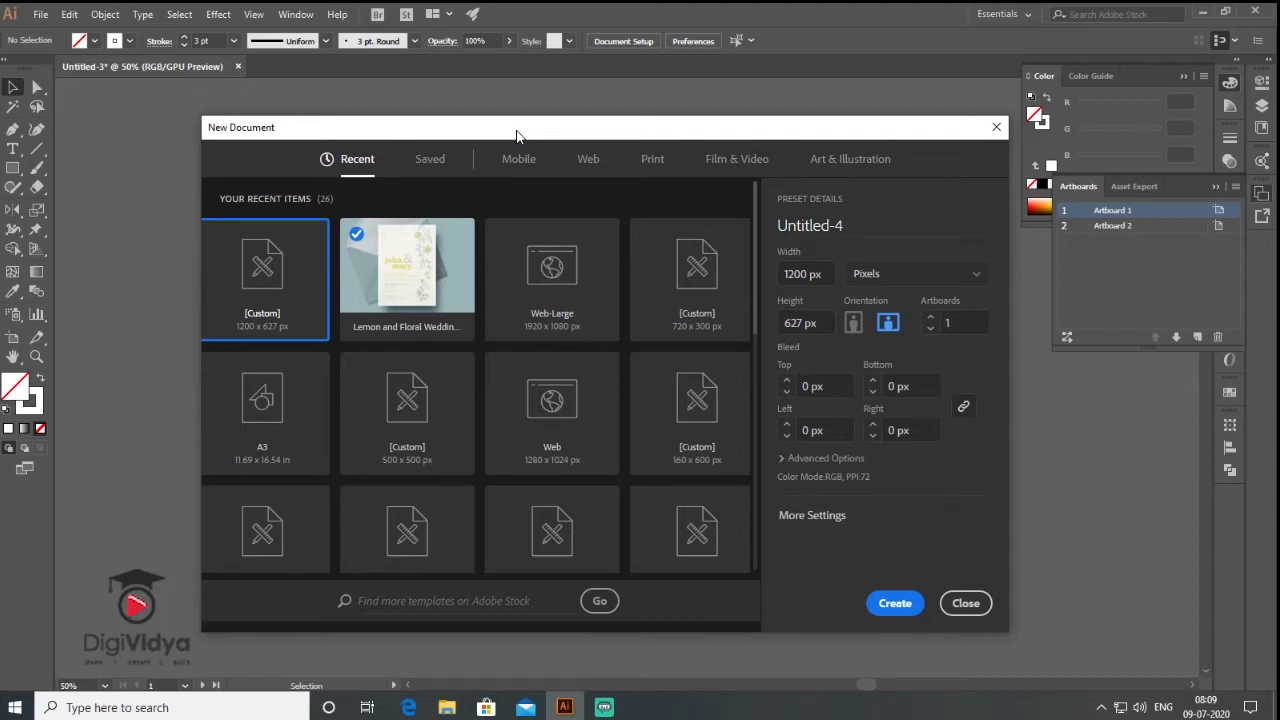
left_click(826, 273)
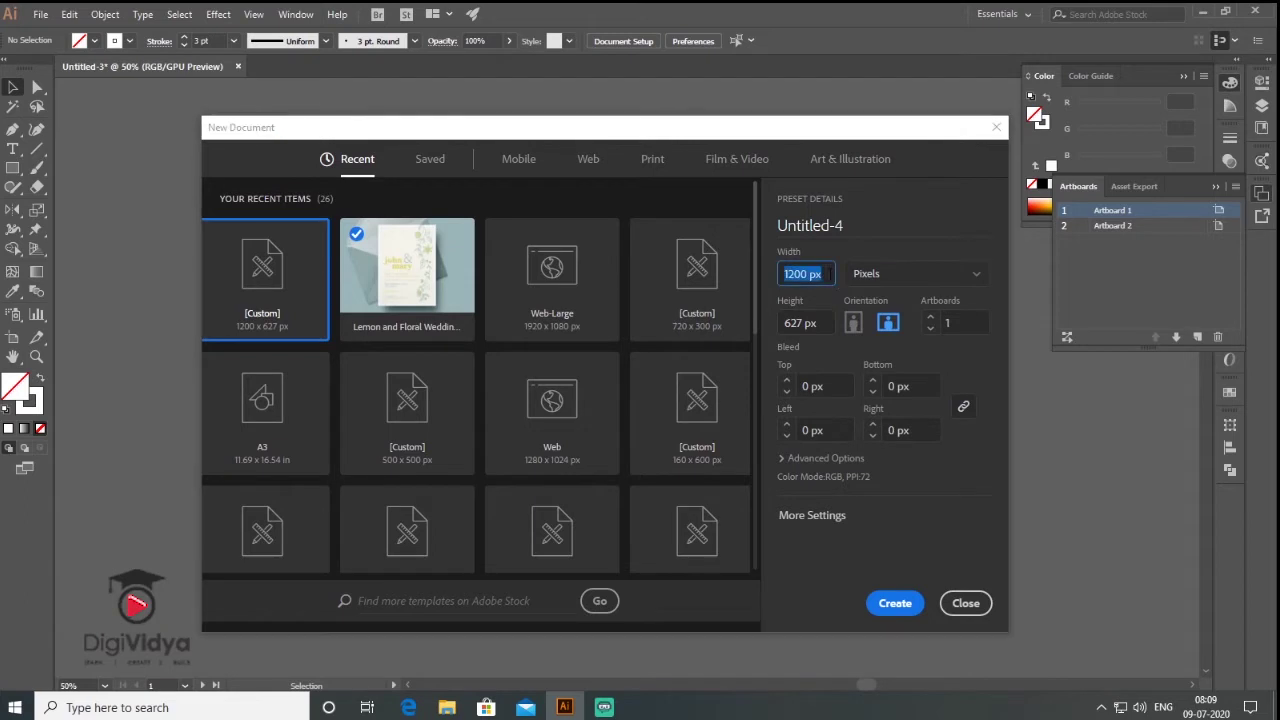
left_click(825, 273)
left_click(826, 323)
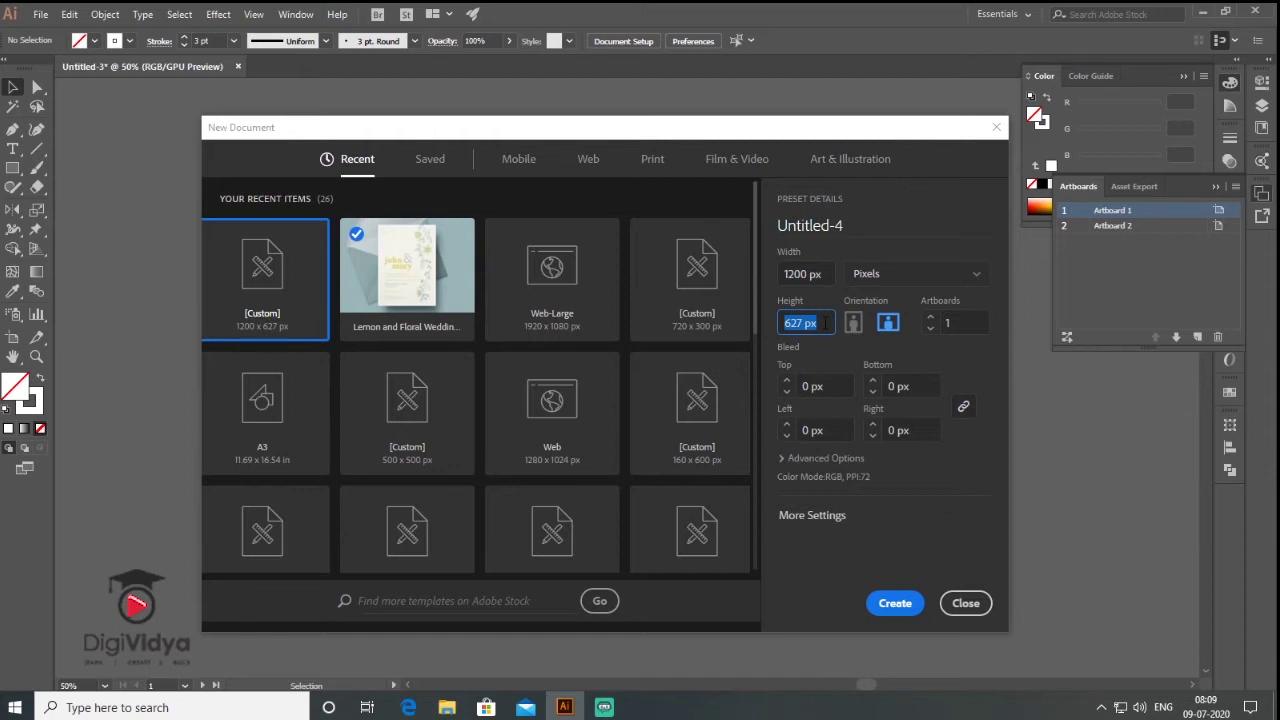
key("shift+Tab")
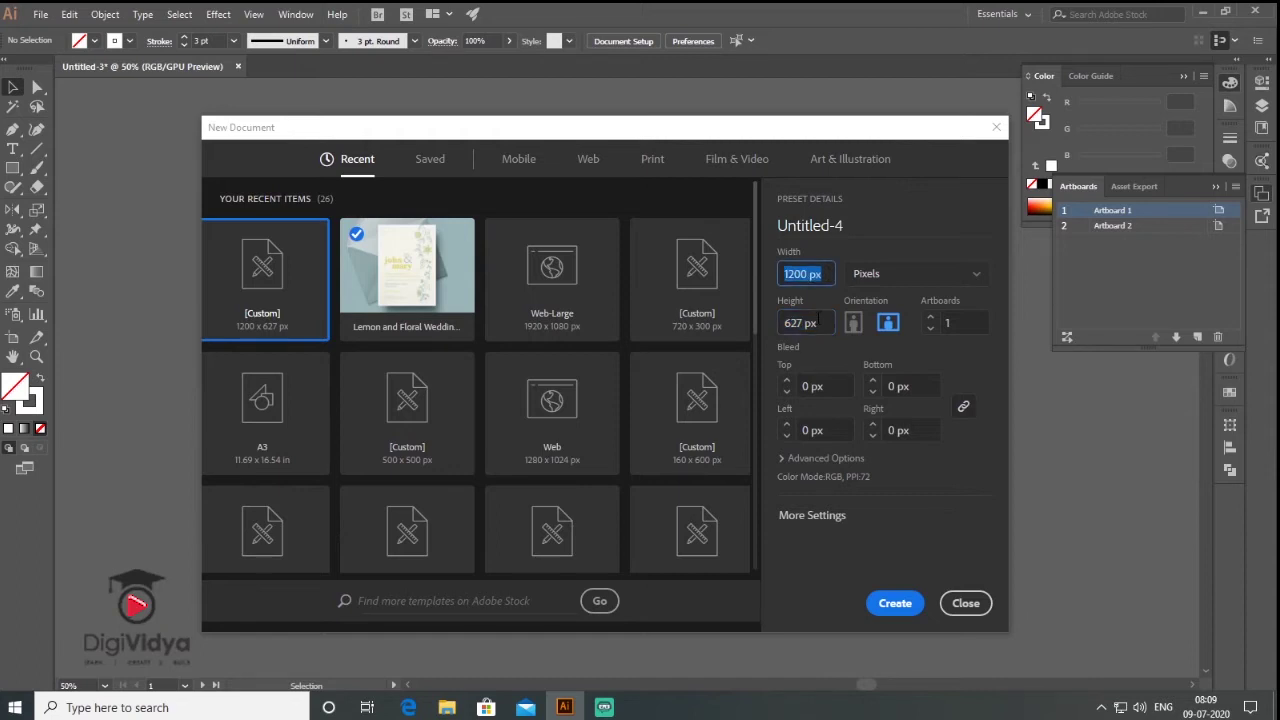
left_click(820, 329)
left_click(802, 274)
left_click(800, 322)
left_click(802, 274)
left_click(812, 321)
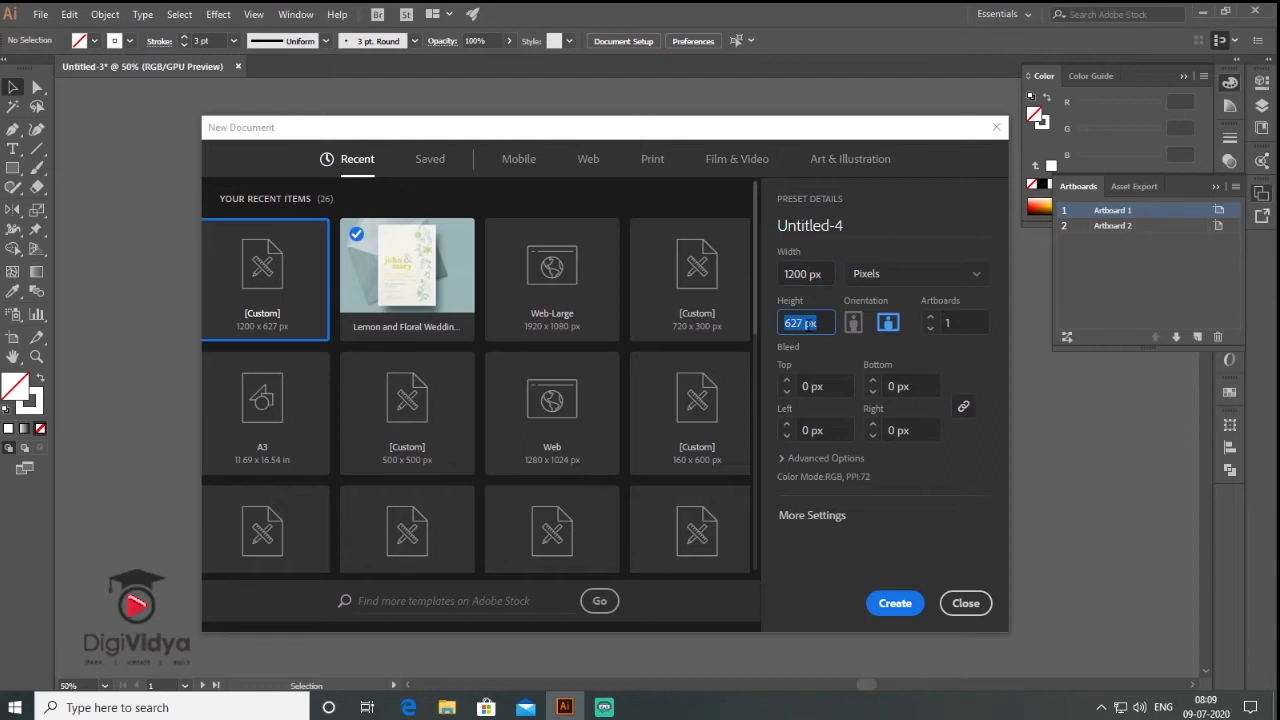
left_click(895, 604)
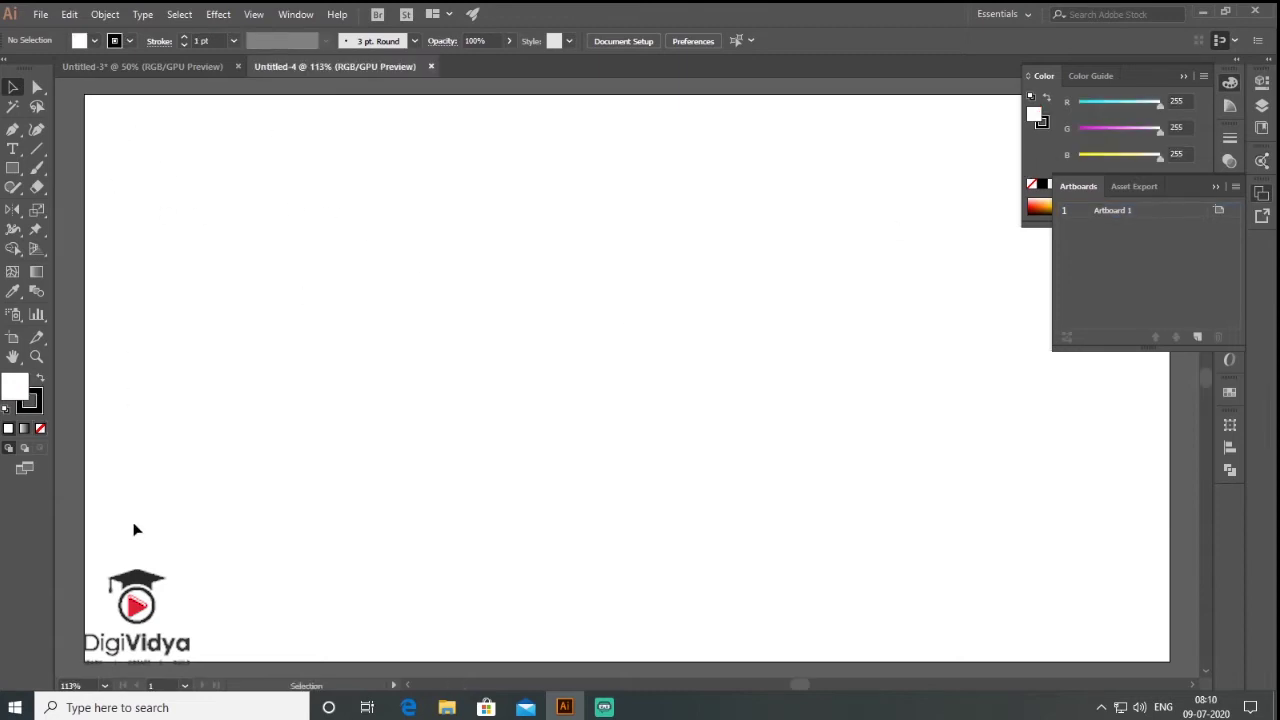
- With the Paintbrush, sketch a vertical divider, a crossed-out photo area and a notched footer line
scroll(520, 450, "down", 1, "alt")
scroll(525, 459, "down", 2, "alt")
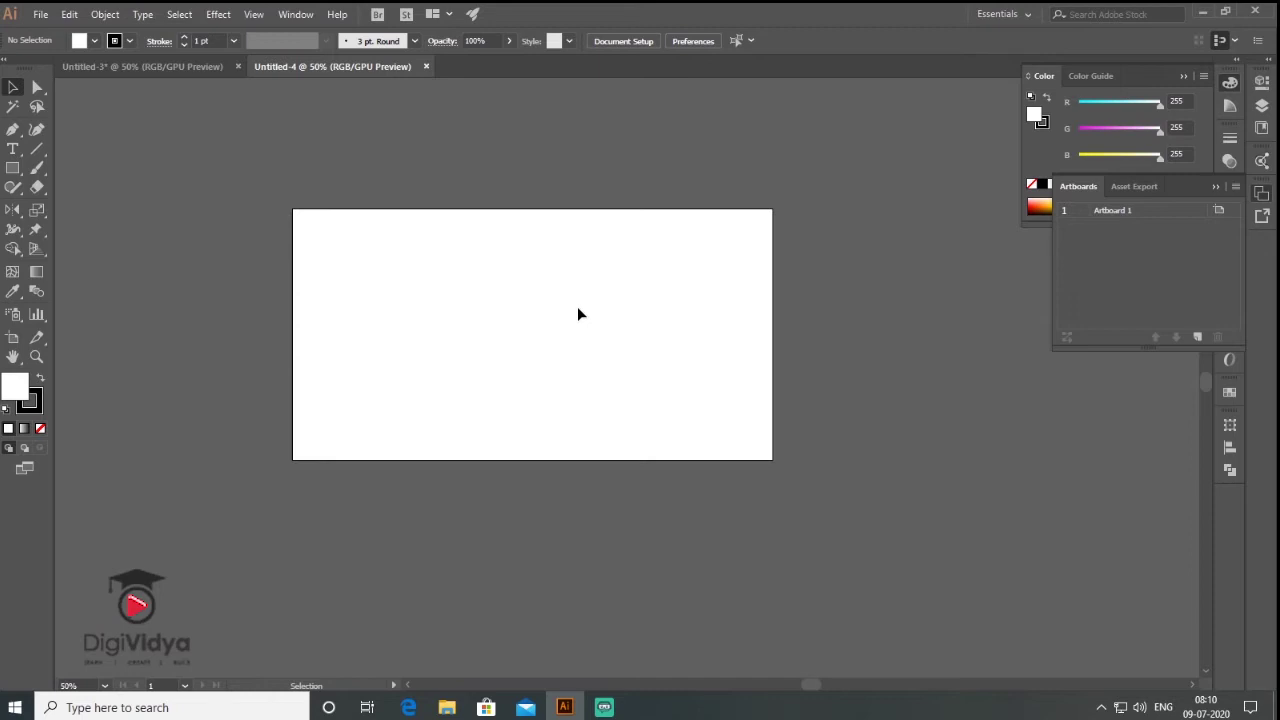
left_click_drag(577, 314, 544, 302)
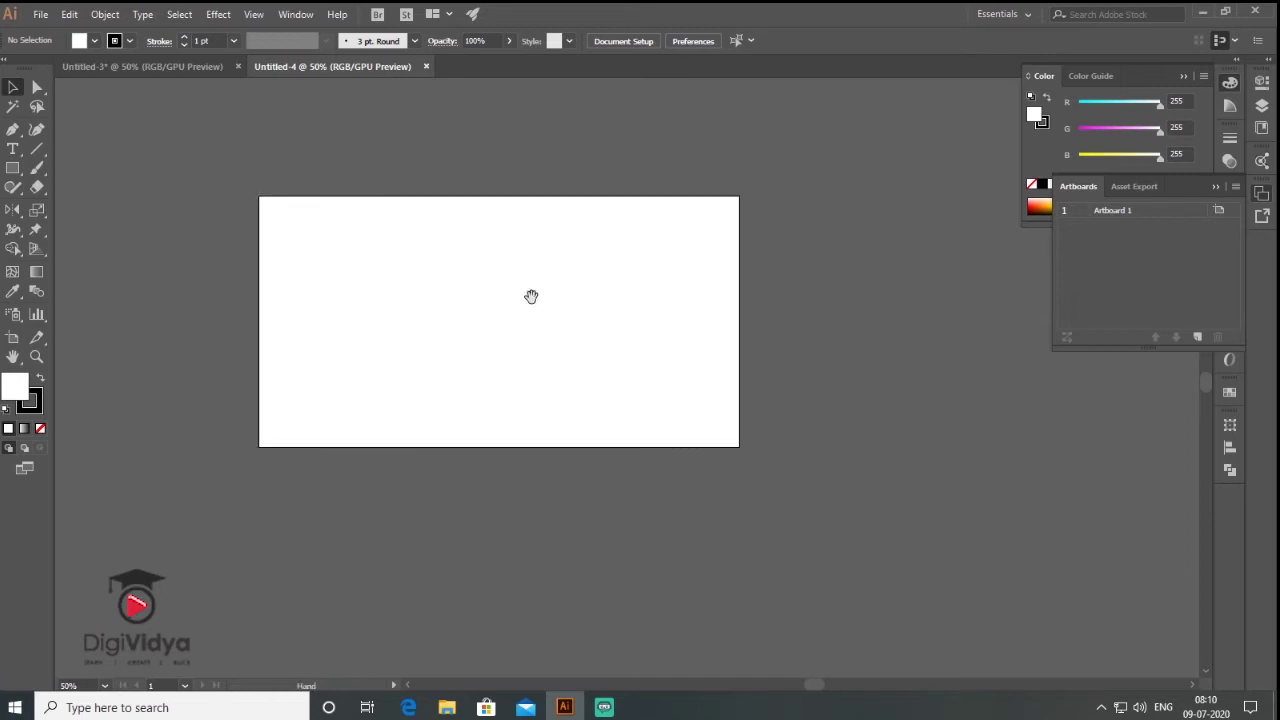
left_click(36, 170)
left_click_drag(444, 190, 444, 468)
left_click_drag(259, 203, 448, 455)
left_click_drag(440, 200, 266, 473)
mouse_move(446, 392)
left_mouse_down()
mouse_move(608, 395)
mouse_move(556, 424)
mouse_move(652, 410)
mouse_move(556, 410)
mouse_move(583, 429)
mouse_move(641, 432)
left_mouse_up()
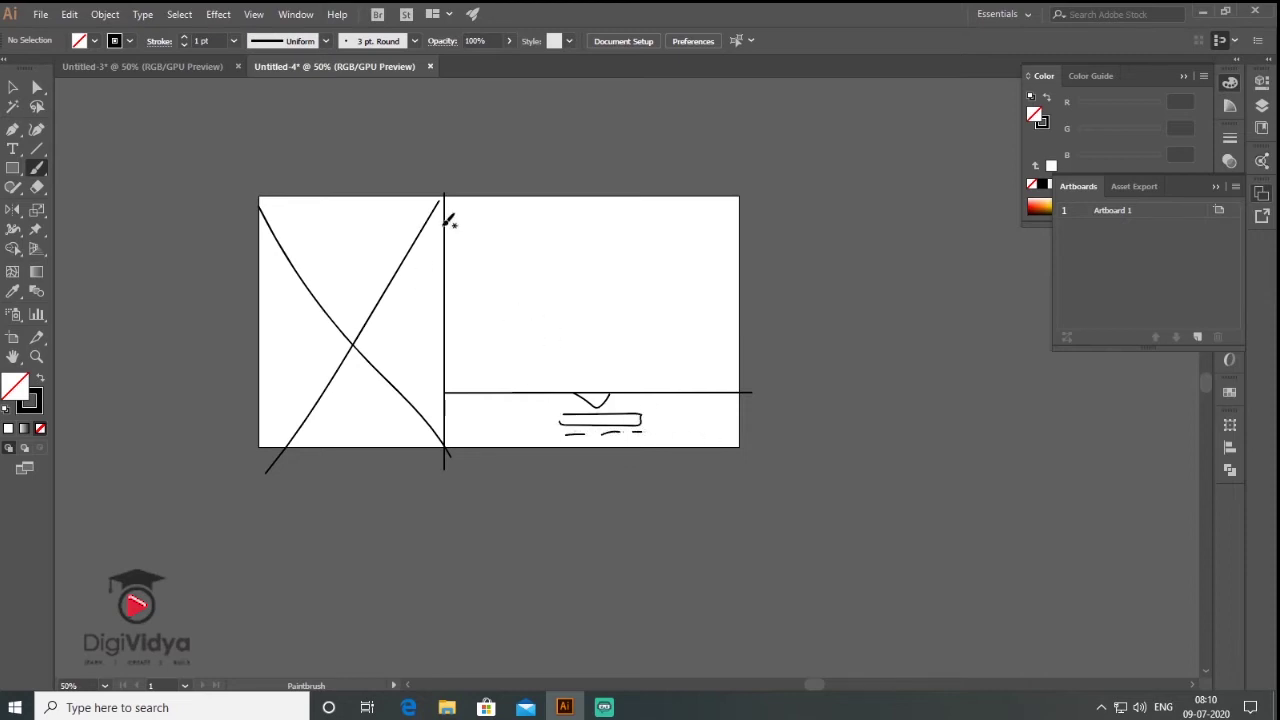
- Sketch a top-left logo box, headline bars at right and small top-right icons
mouse_move(267, 208)
left_mouse_down()
mouse_move(268, 234)
mouse_move(312, 236)
mouse_move(320, 220)
mouse_move(270, 207)
mouse_move(310, 222)
left_mouse_up()
left_click(349, 220)
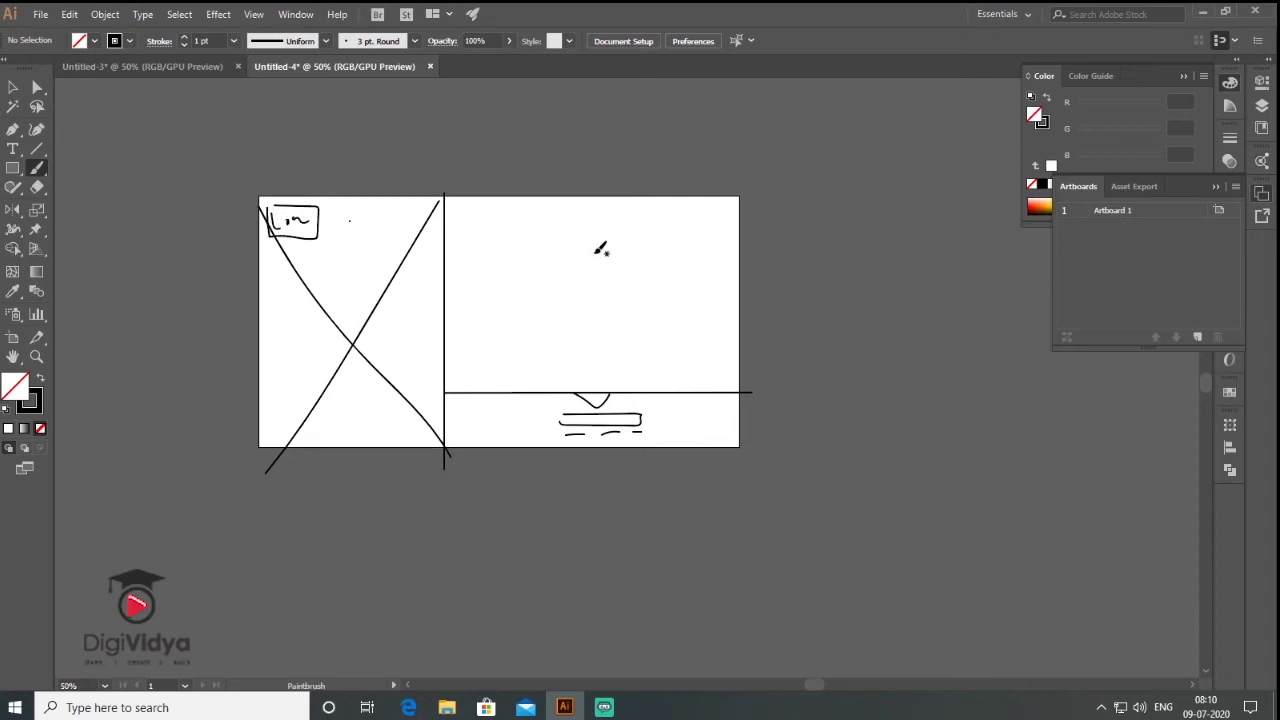
mouse_move(570, 246)
left_mouse_down()
mouse_move(647, 253)
mouse_move(571, 246)
left_mouse_up()
mouse_move(481, 268)
left_mouse_down()
mouse_move(483, 297)
mouse_move(482, 268)
left_mouse_up()
mouse_move(565, 310)
left_mouse_down()
mouse_move(683, 325)
mouse_move(547, 312)
left_mouse_up()
left_click_drag(703, 207, 728, 209)
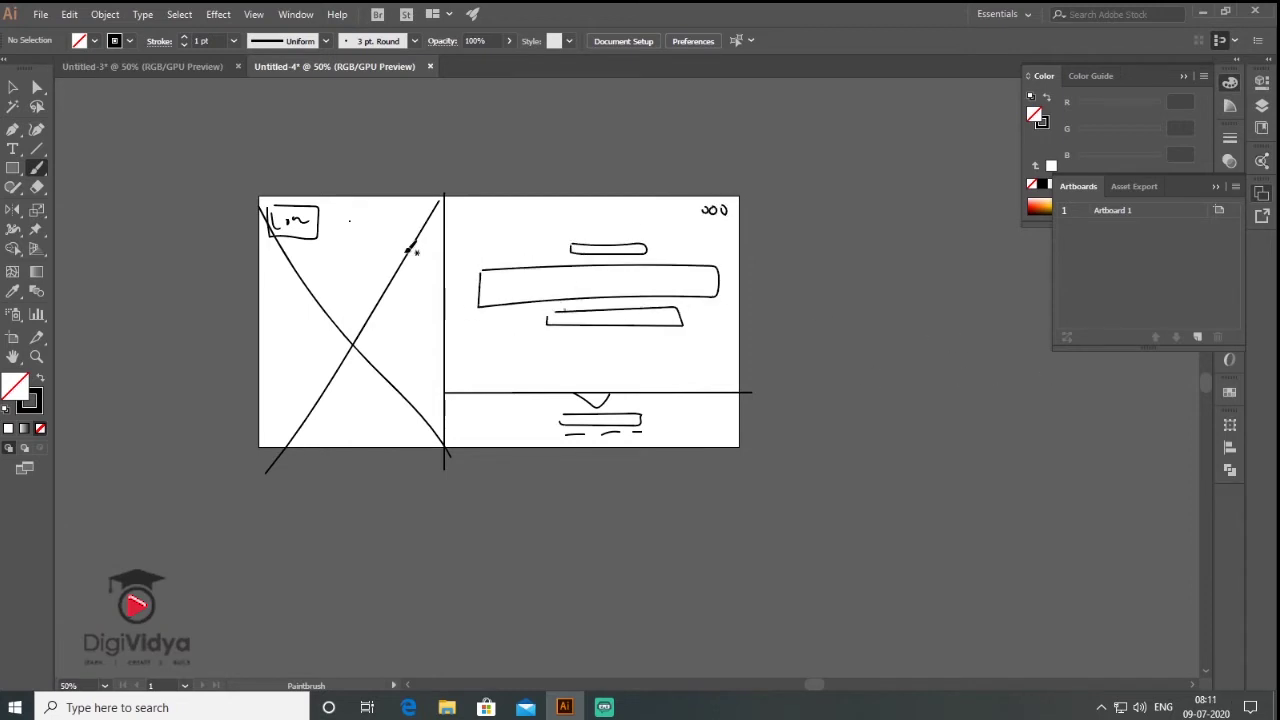
left_click(13, 87)
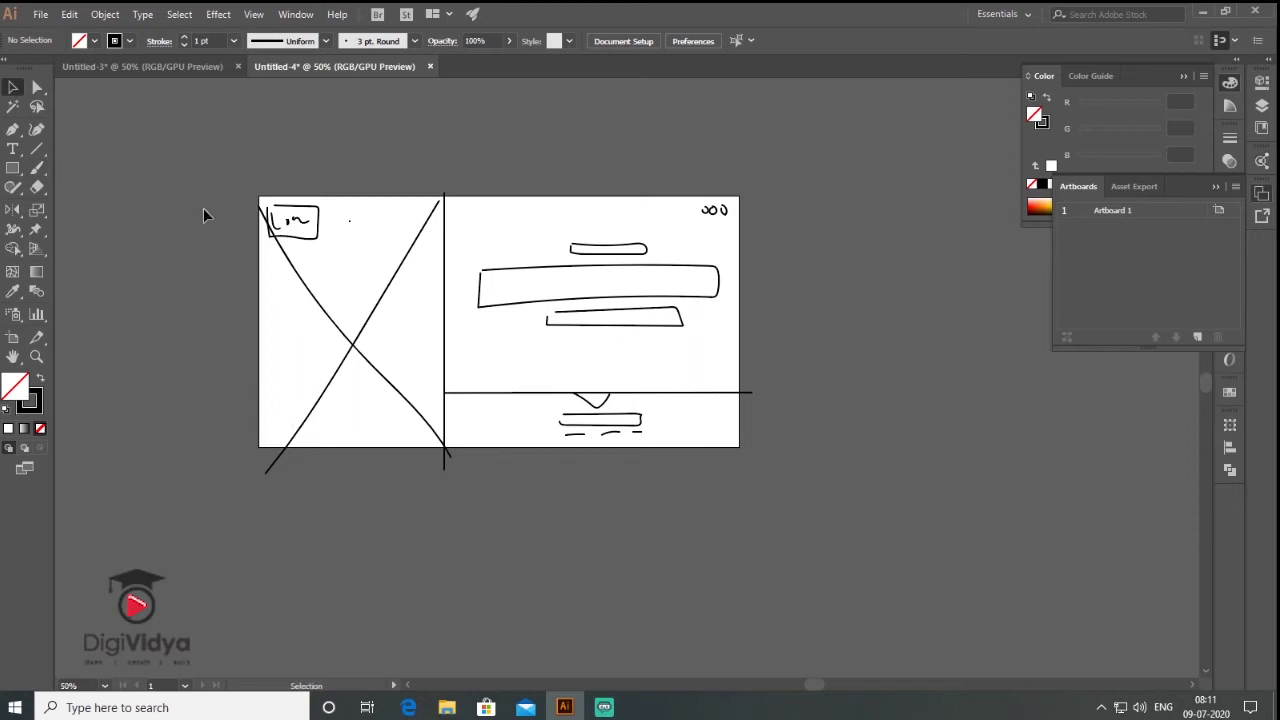
- Move the whole sketch off to the right of the artboard, level with it
key("ctrl+a")
mouse_move(706, 438)
left_mouse_down()
mouse_move(1068, 413)
mouse_move(1080, 463)
left_mouse_up()
key("ctrl+minus")
key("m")
left_click(12, 87)
left_click(496, 343)
scroll(494, 300, "down", 1)
scroll(494, 300, "right", 3)
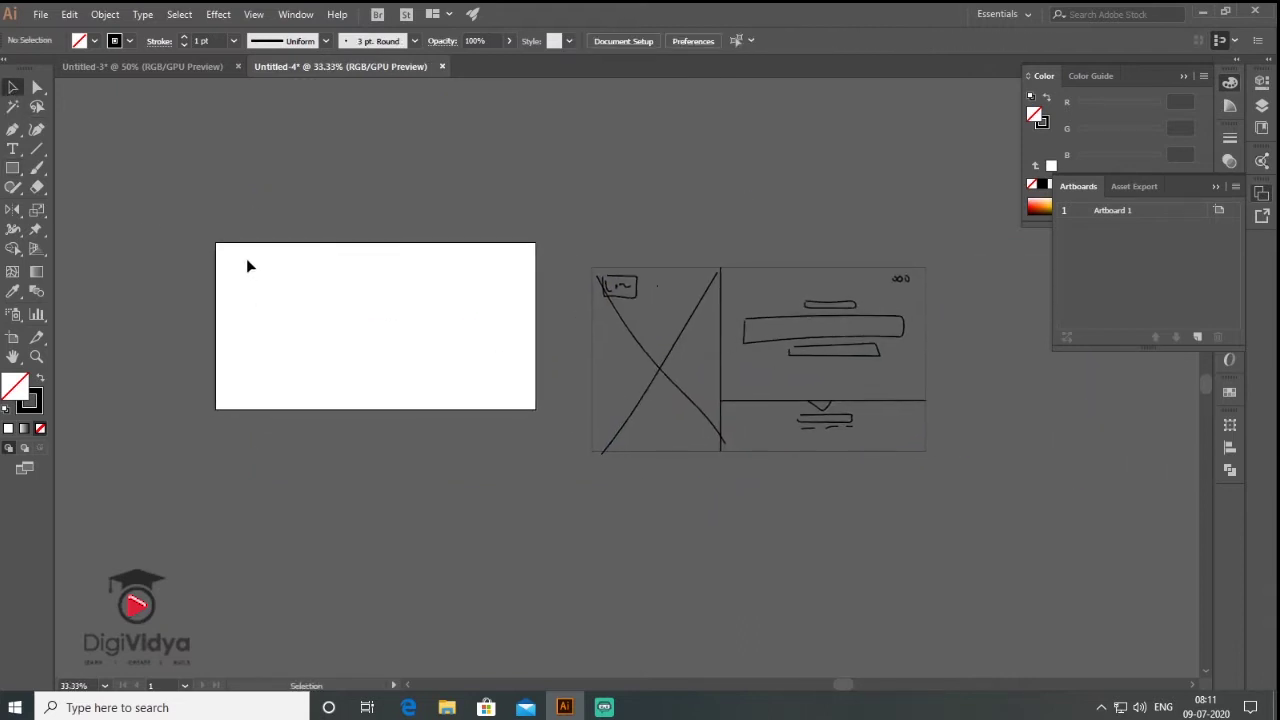
key("ctrl+a")
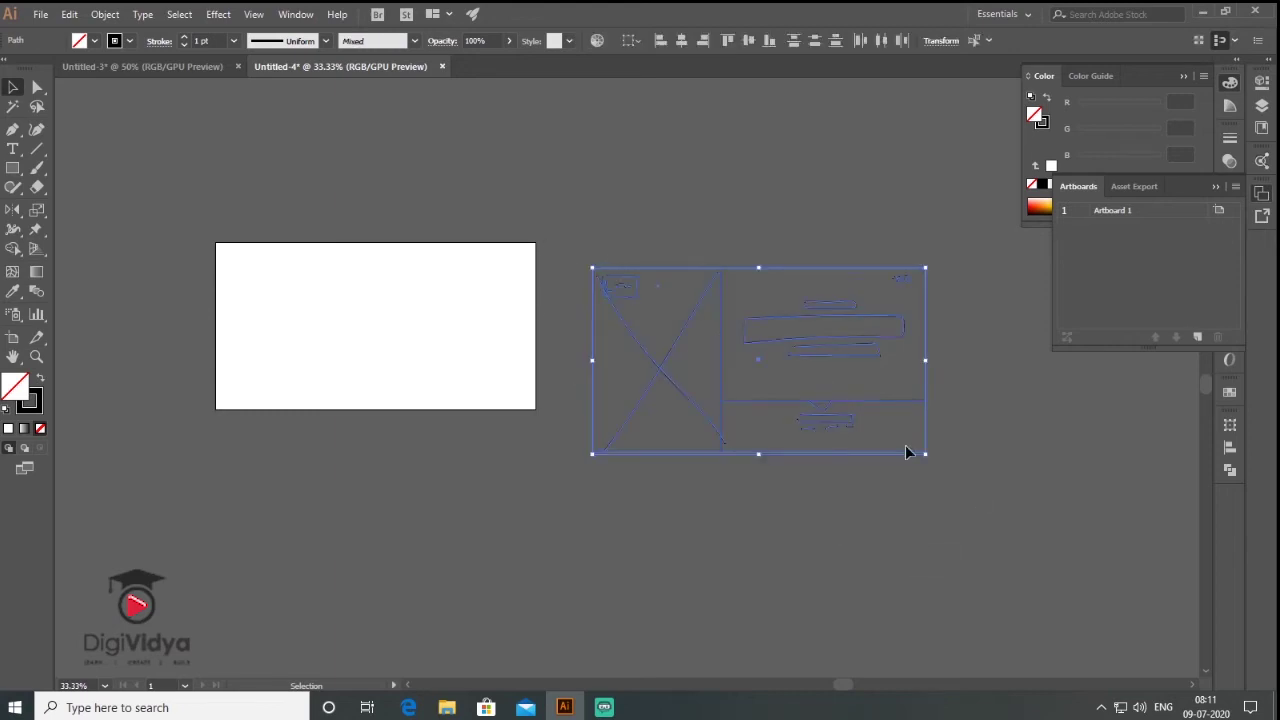
mouse_move(849, 403)
left_mouse_down()
mouse_move(829, 386)
mouse_move(842, 376)
left_mouse_up()
left_click(447, 451)
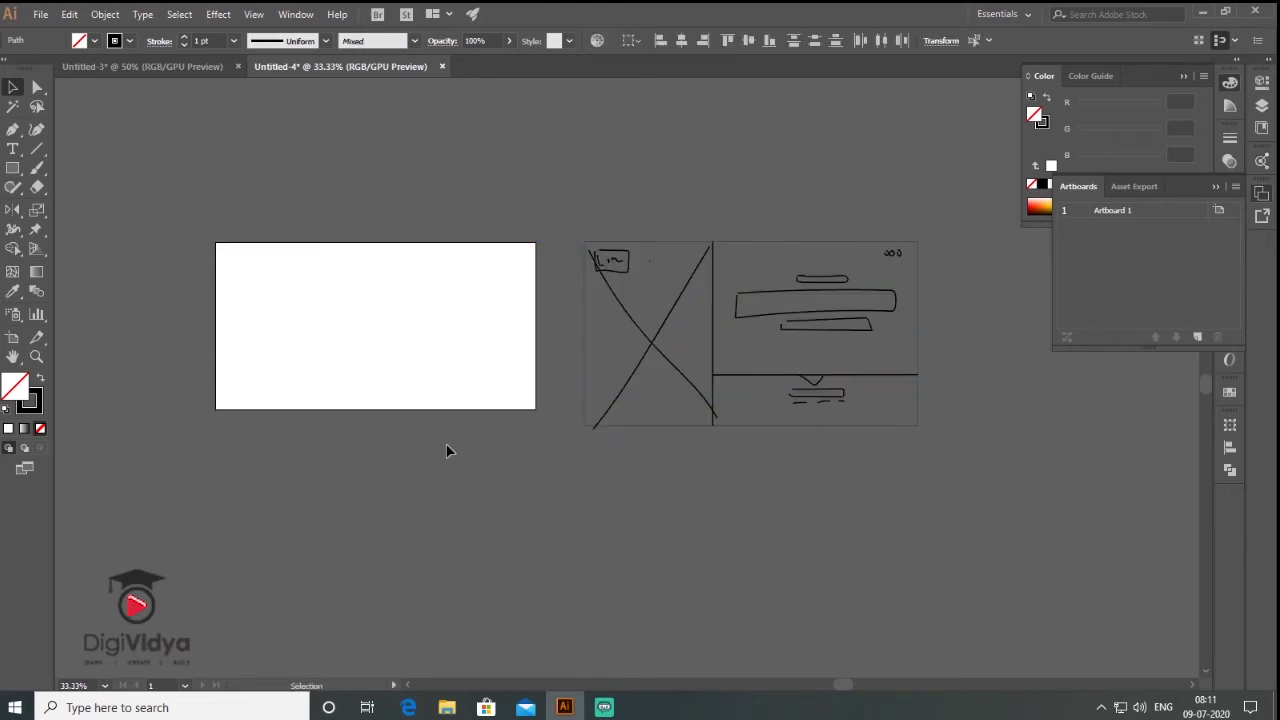
left_click_drag(447, 451, 502, 448)
- Draw a 500 × 627 px left rectangle filled #C15252
left_click(12, 168)
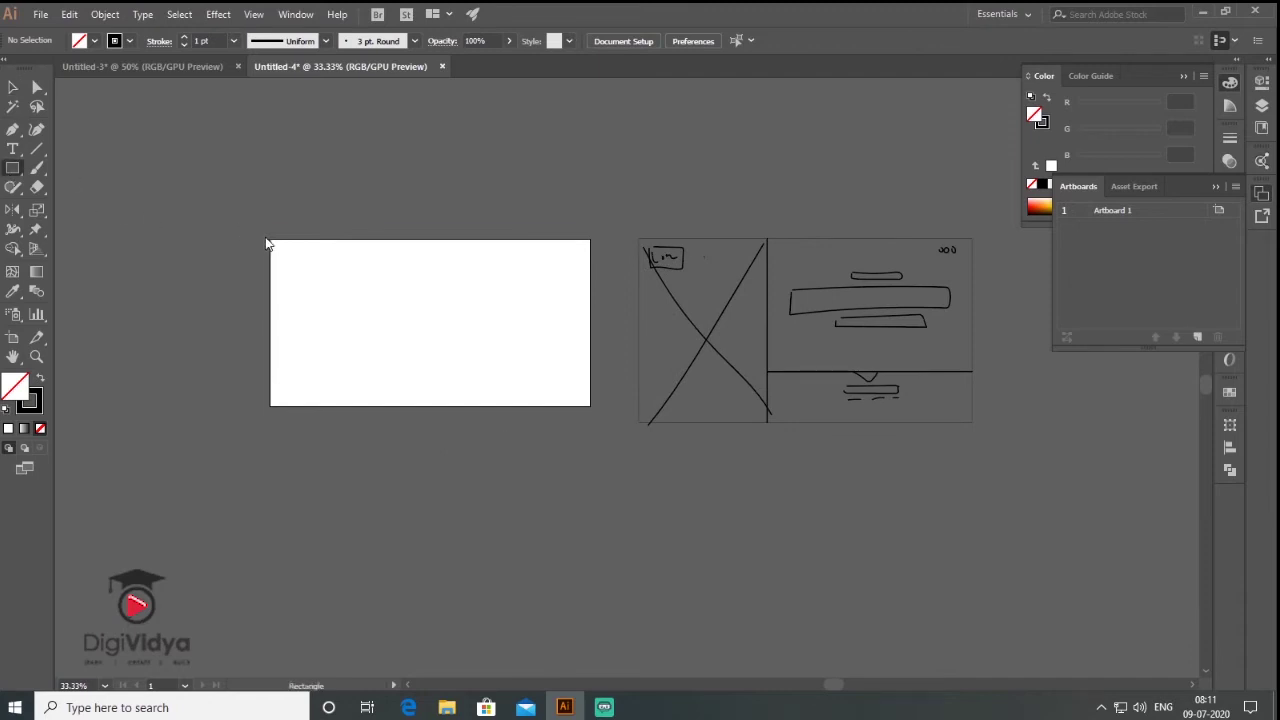
mouse_move(270, 240)
left_mouse_down()
mouse_move(435, 404)
mouse_move(409, 405)
left_mouse_up()
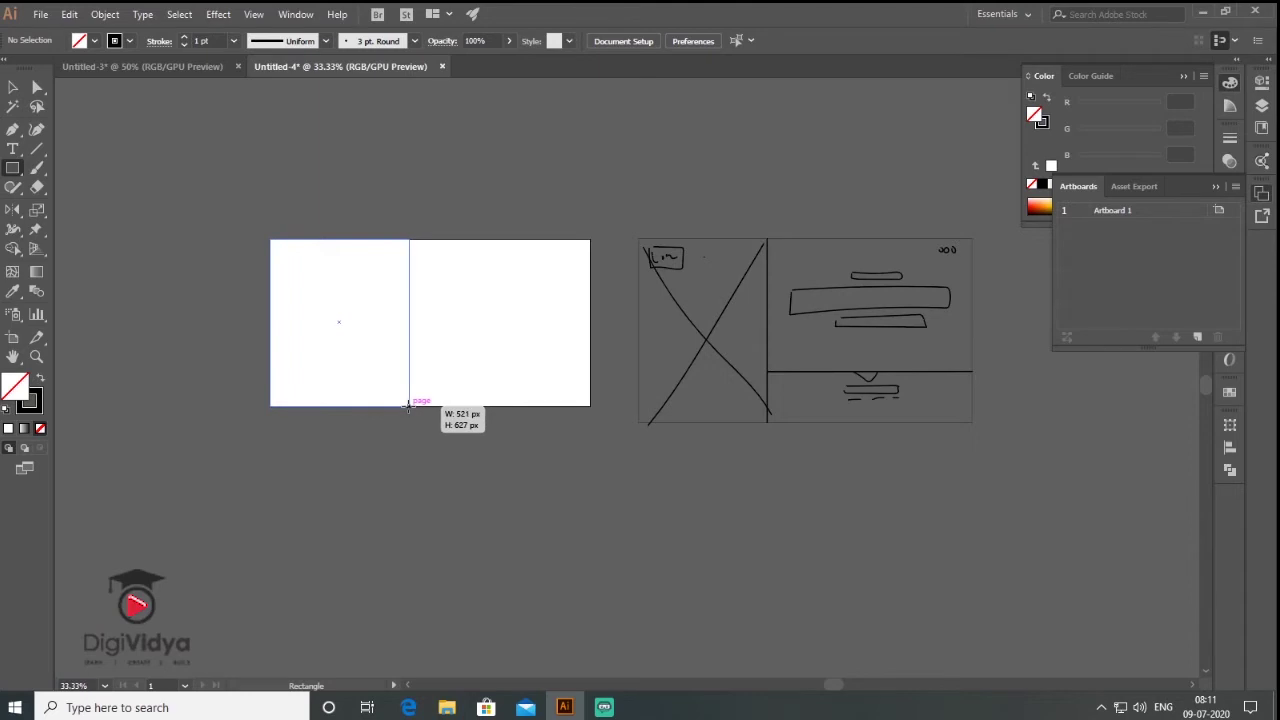
left_click_drag(409, 405, 404, 405)
left_click(40, 378)
double_click(14, 385)
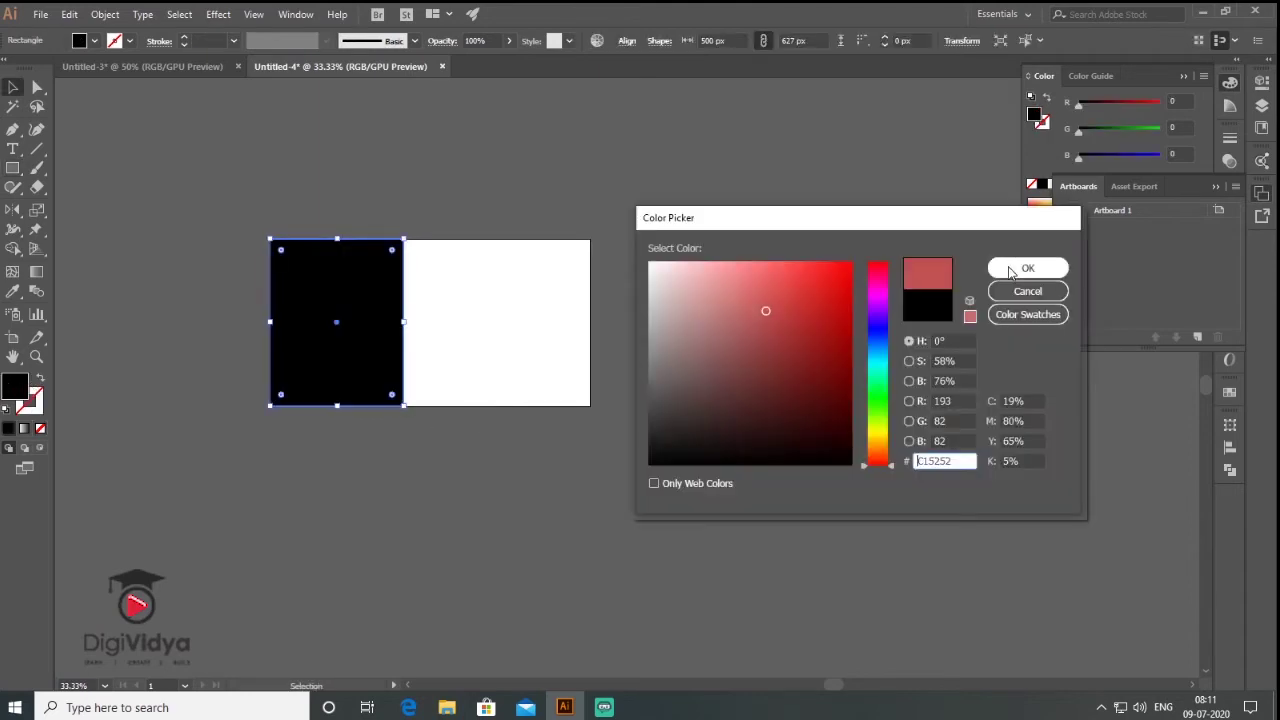
left_click(1029, 266)
left_click(453, 187)
- Draw a 700 × 499 px rectangle over the upper-right area
key("m")
left_click_drag(401, 235, 588, 372)
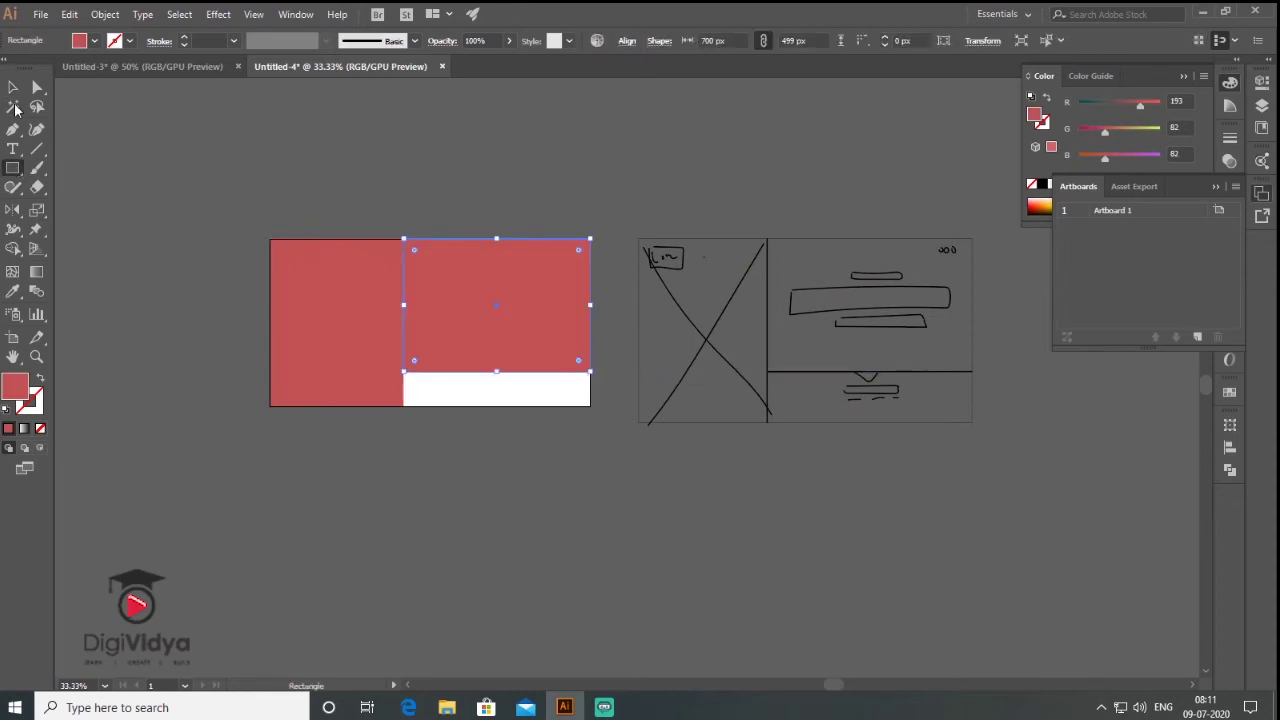
left_click(13, 87)
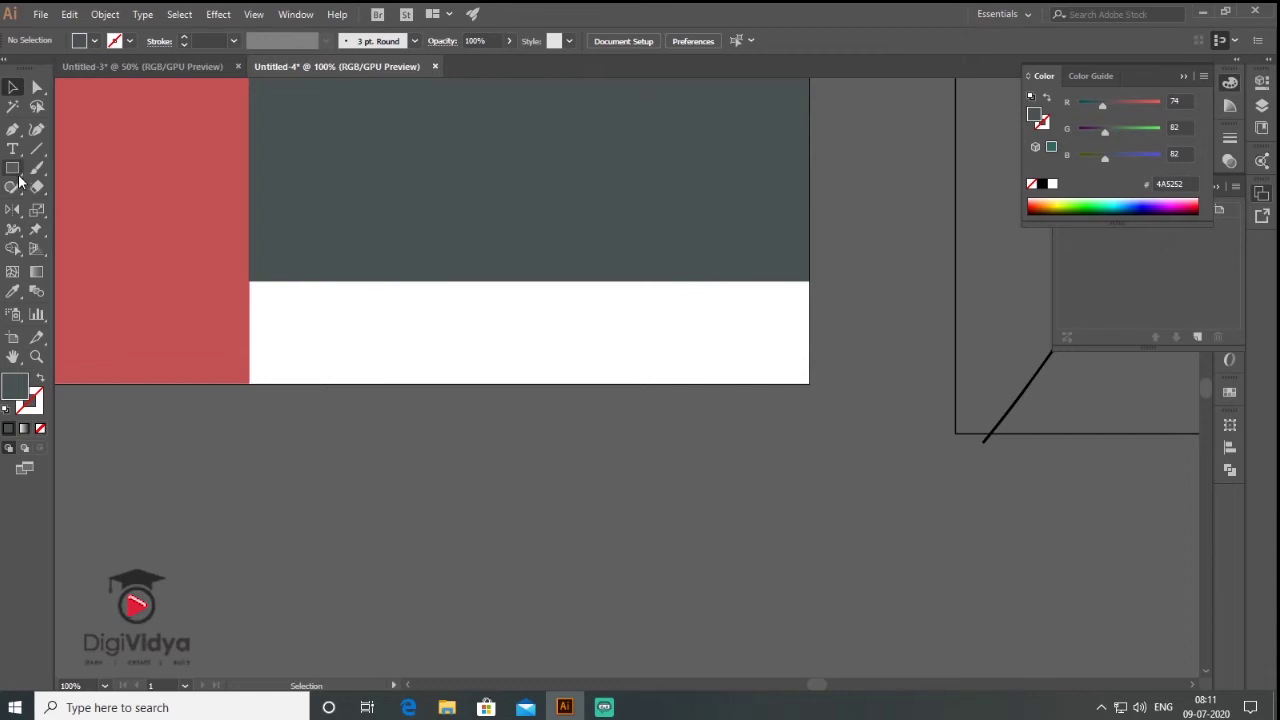
- Add a 3-sided, 50 px triangle rotated 180° under the upper-right panel
left_click(18, 174)
left_click_drag(18, 174, 73, 225)
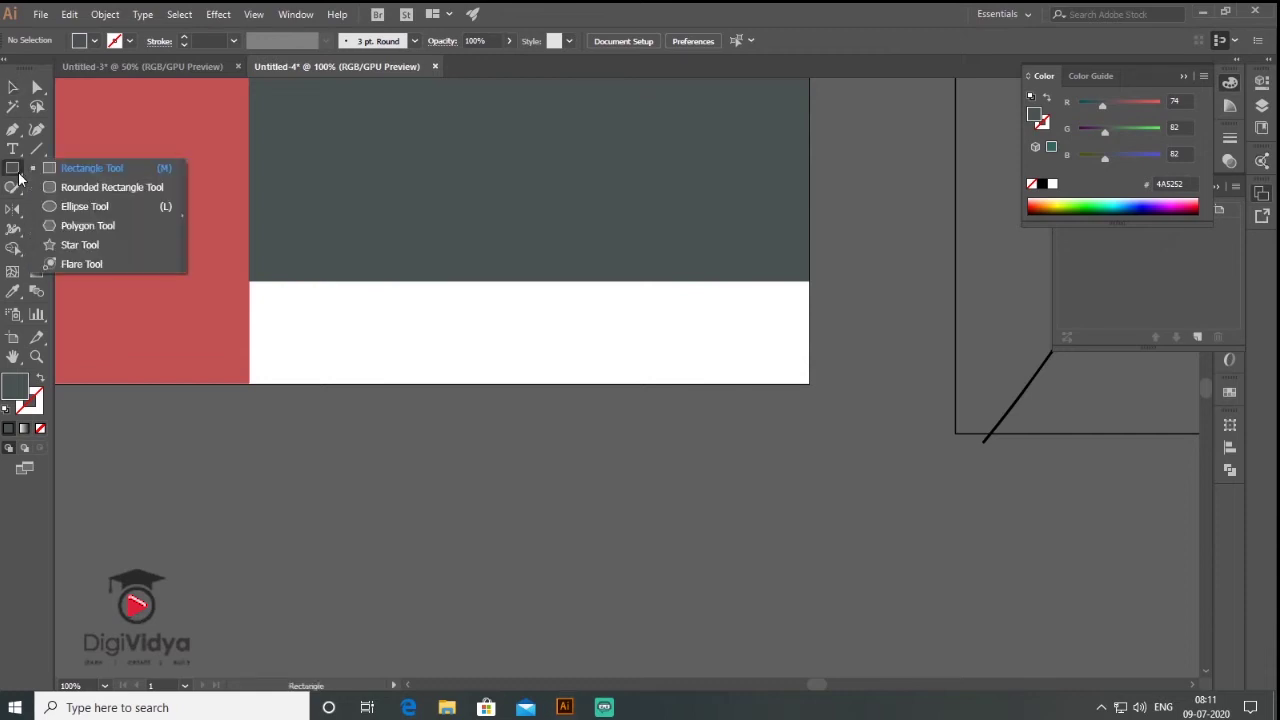
left_click(508, 479)
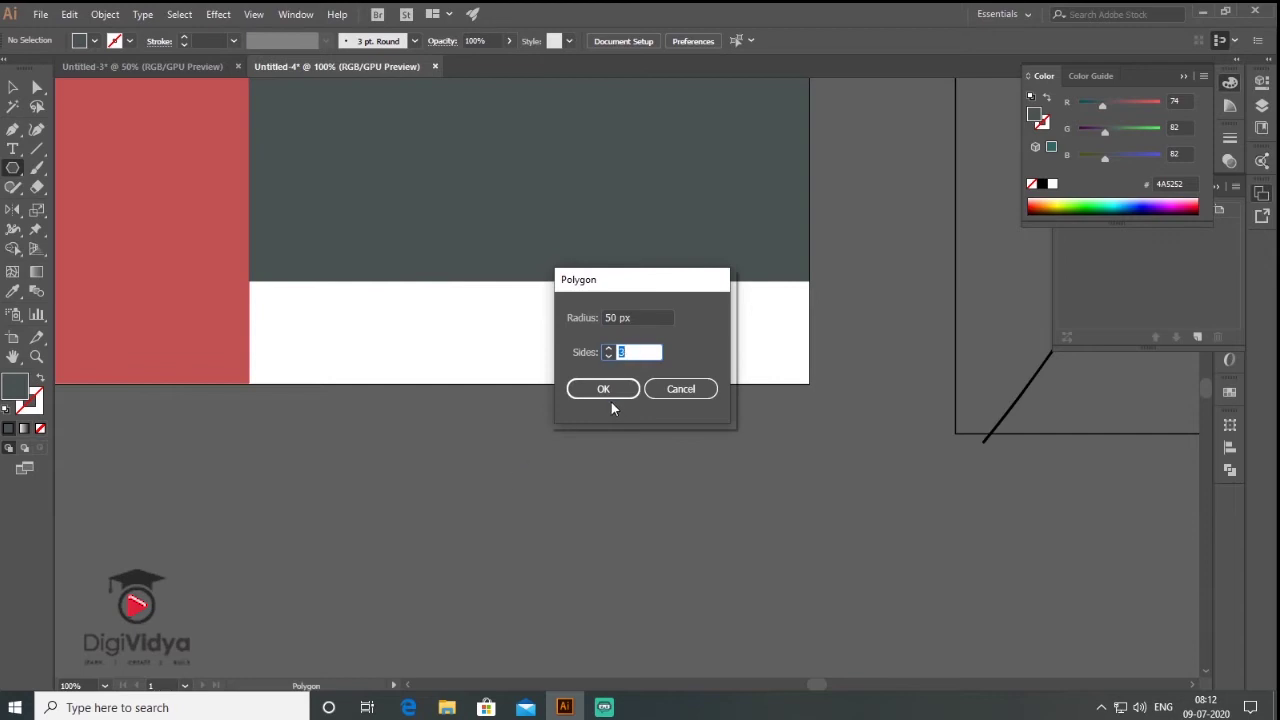
left_click(612, 392)
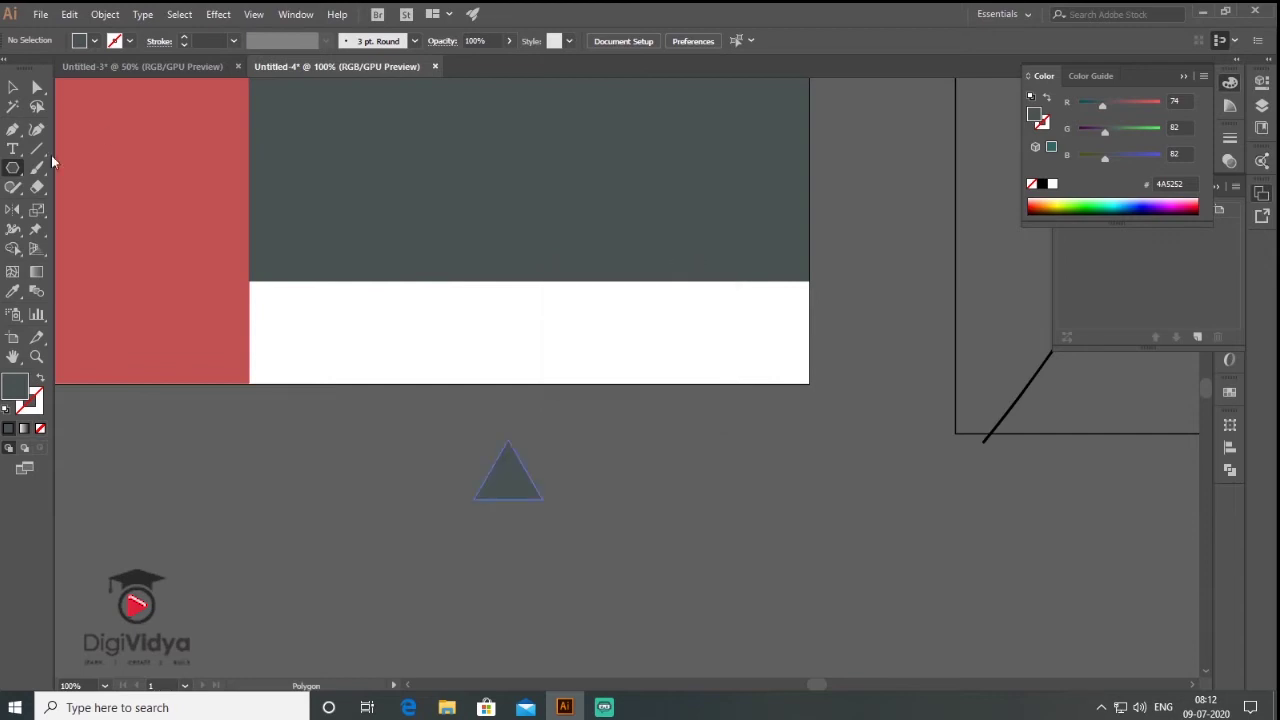
left_click(14, 88)
left_click_drag(546, 436, 447, 553)
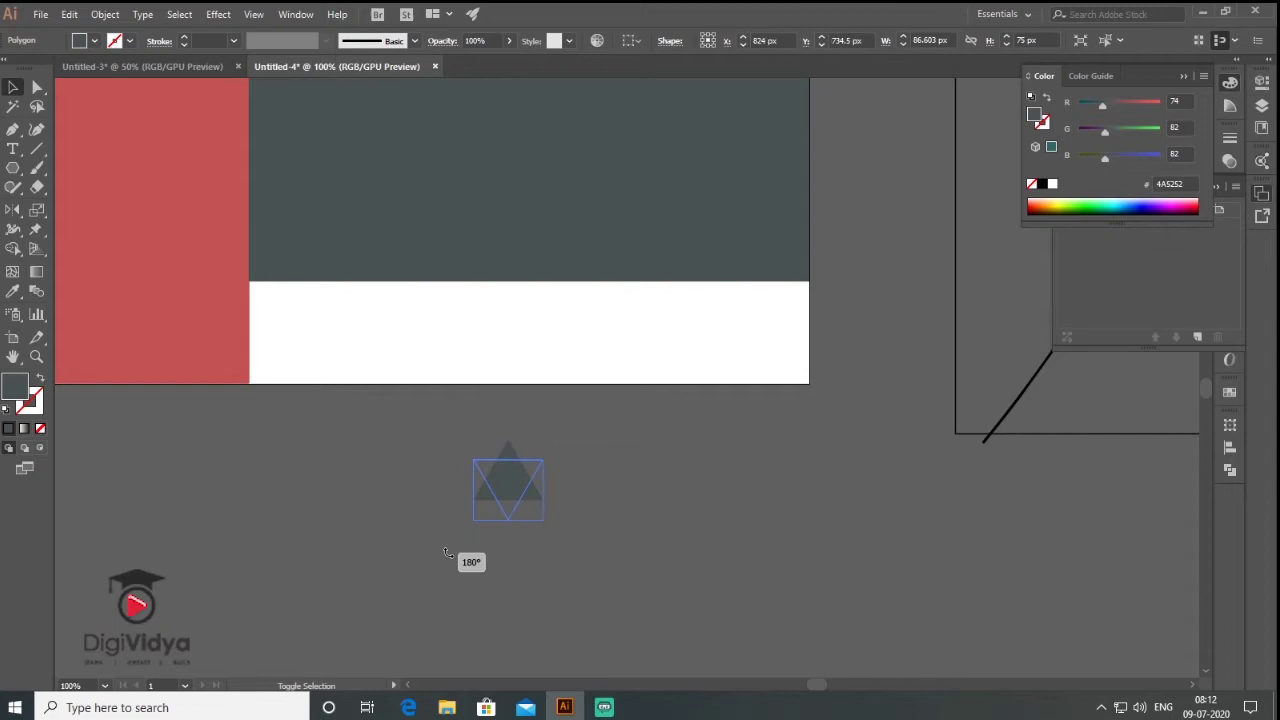
left_click_drag(505, 506, 528, 300)
key("ctrl+minus")
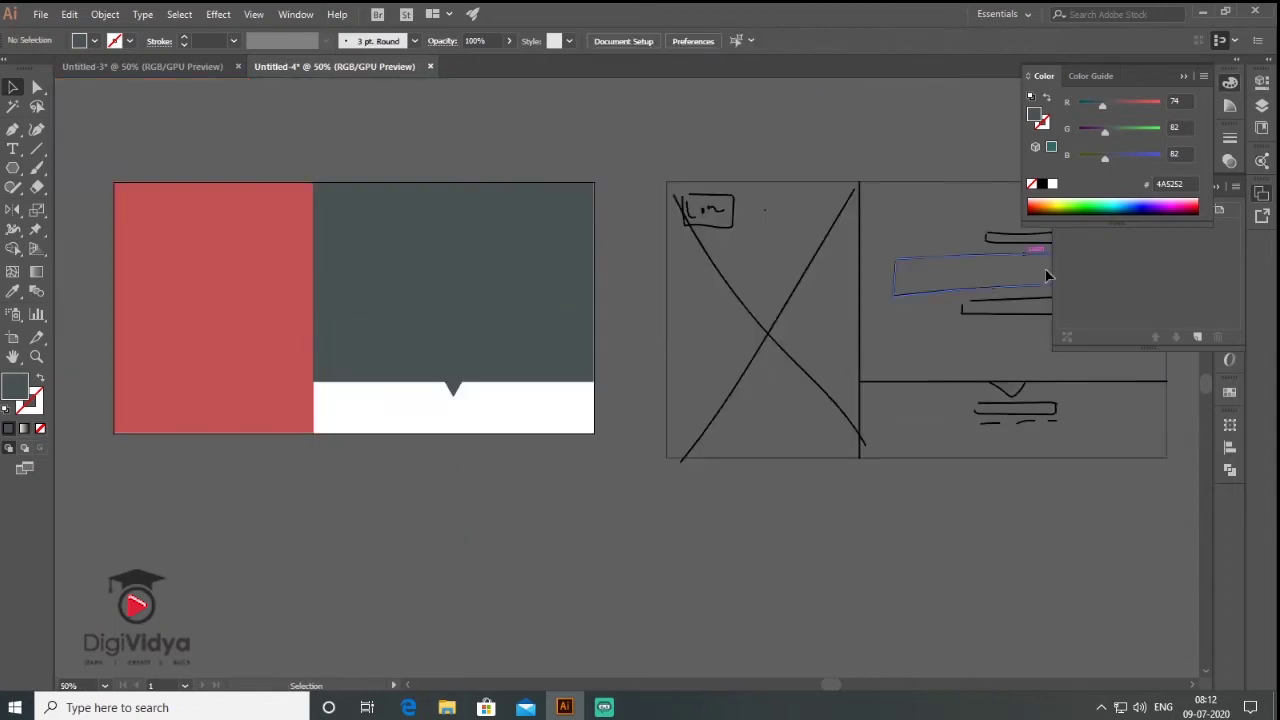
- Draw a small dark grey bar below the triangle notch
scroll(442, 480, "up", 3)
key("m")
left_click_drag(331, 257, 566, 300)
key("ctrl+minus")
key("ctrl+minus")
key("ctrl+minus")
key("v")
left_click(649, 603)
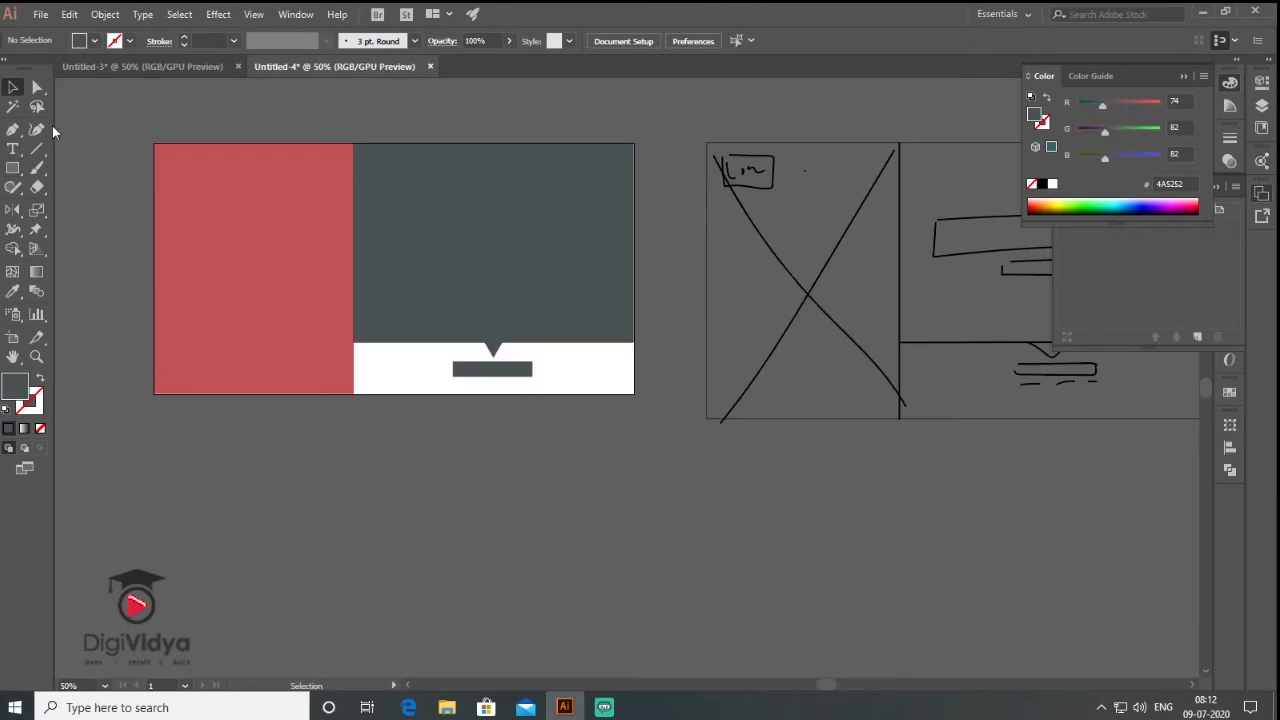
- Show rulers and place guides along the banner's left, top, right and bottom edges
left_click(253, 14)
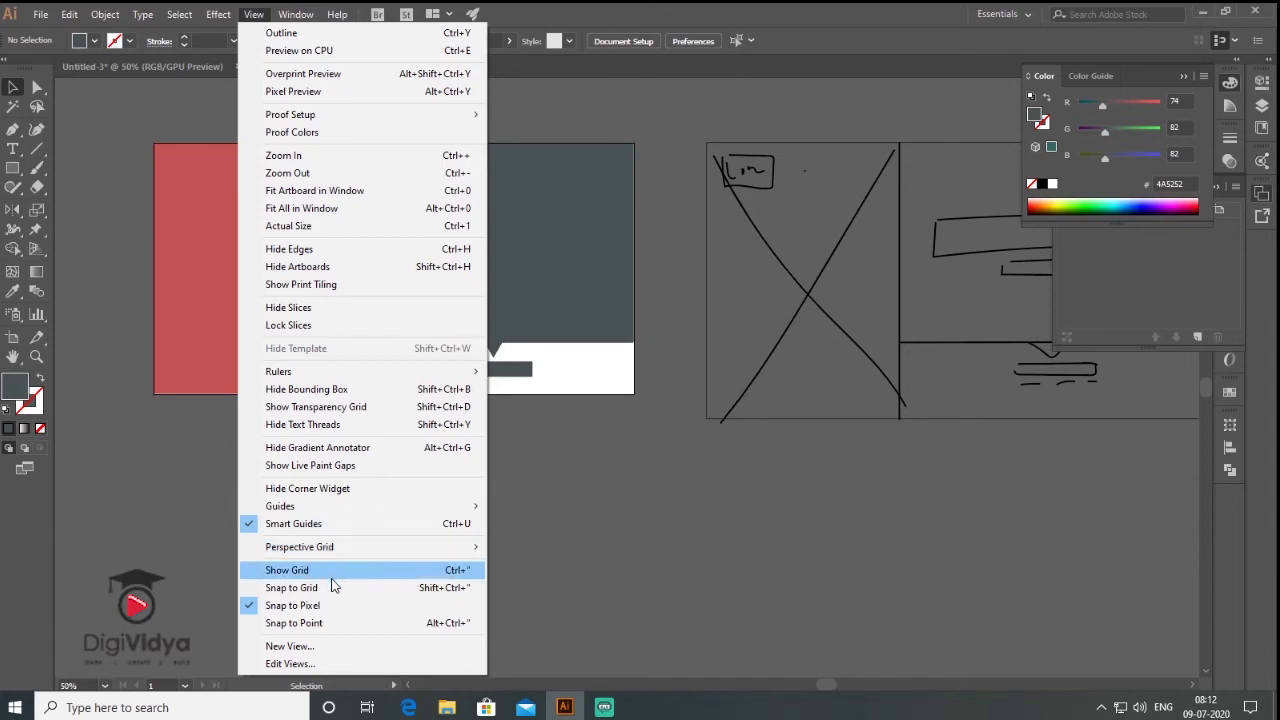
left_click(531, 371)
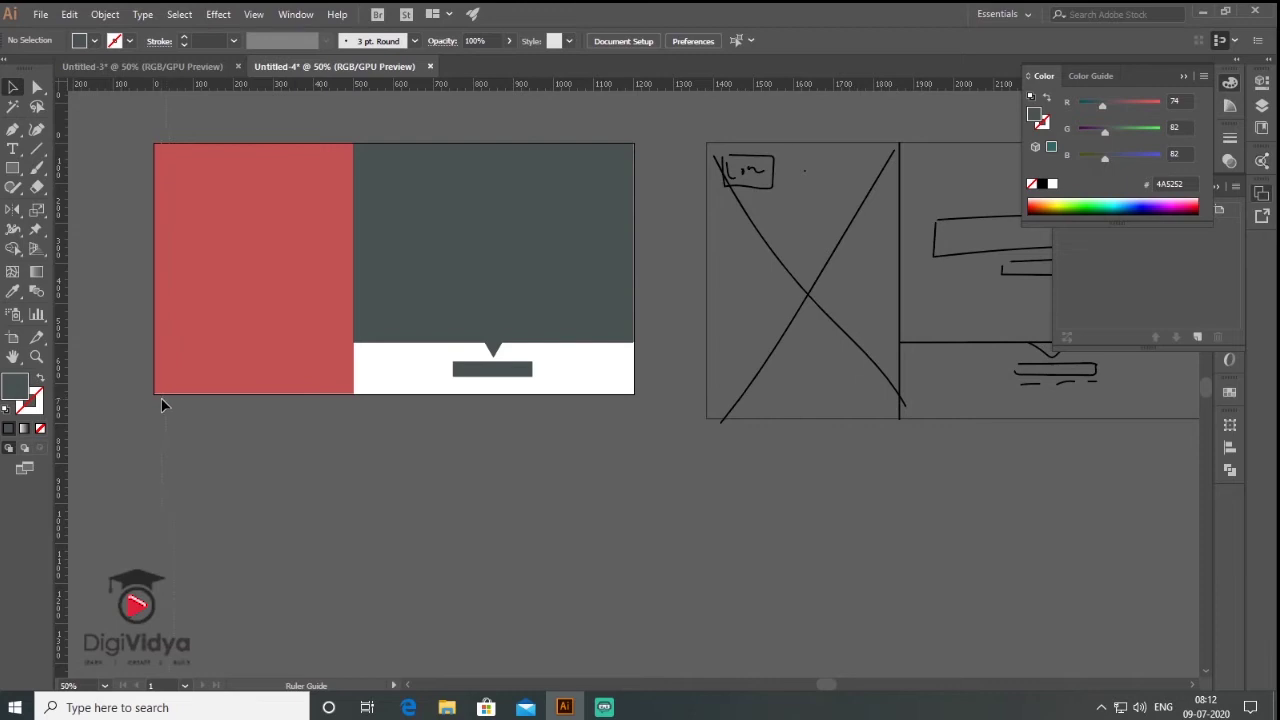
left_click_drag(161, 398, 162, 400)
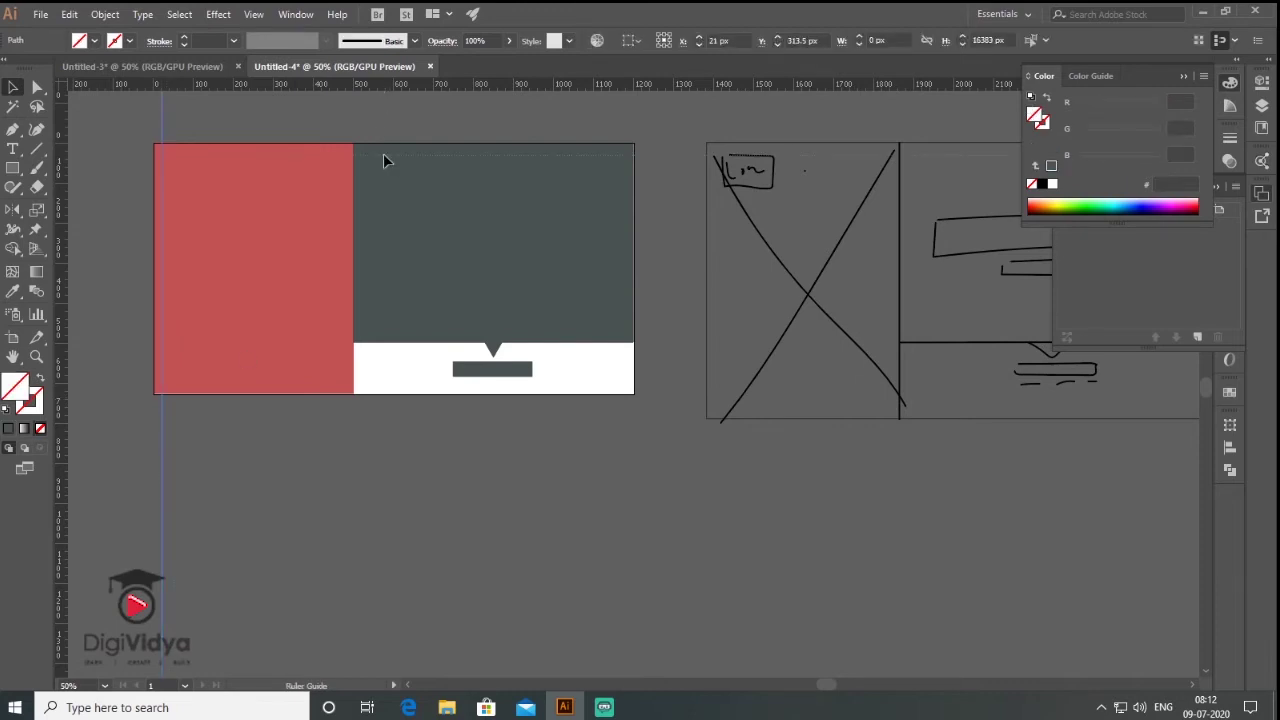
left_click_drag(392, 157, 392, 153)
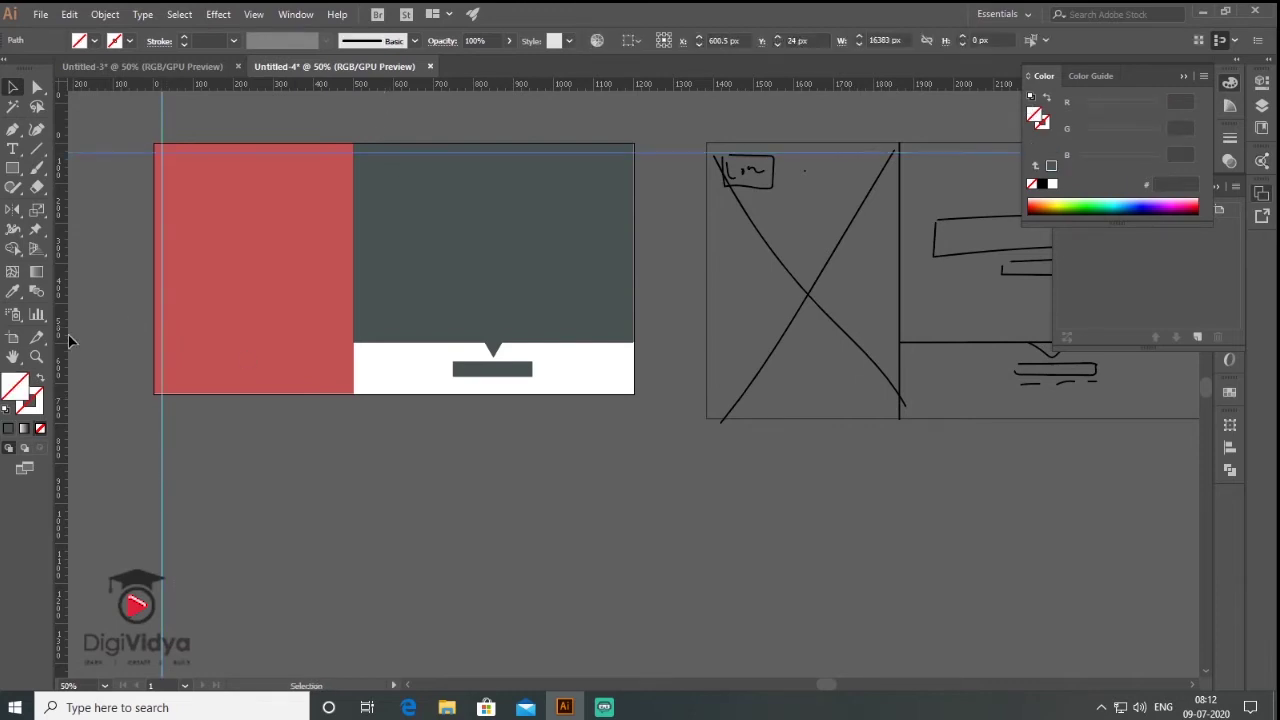
left_click_drag(617, 404, 628, 410)
left_click_drag(674, 91, 677, 388)
left_click(370, 487)
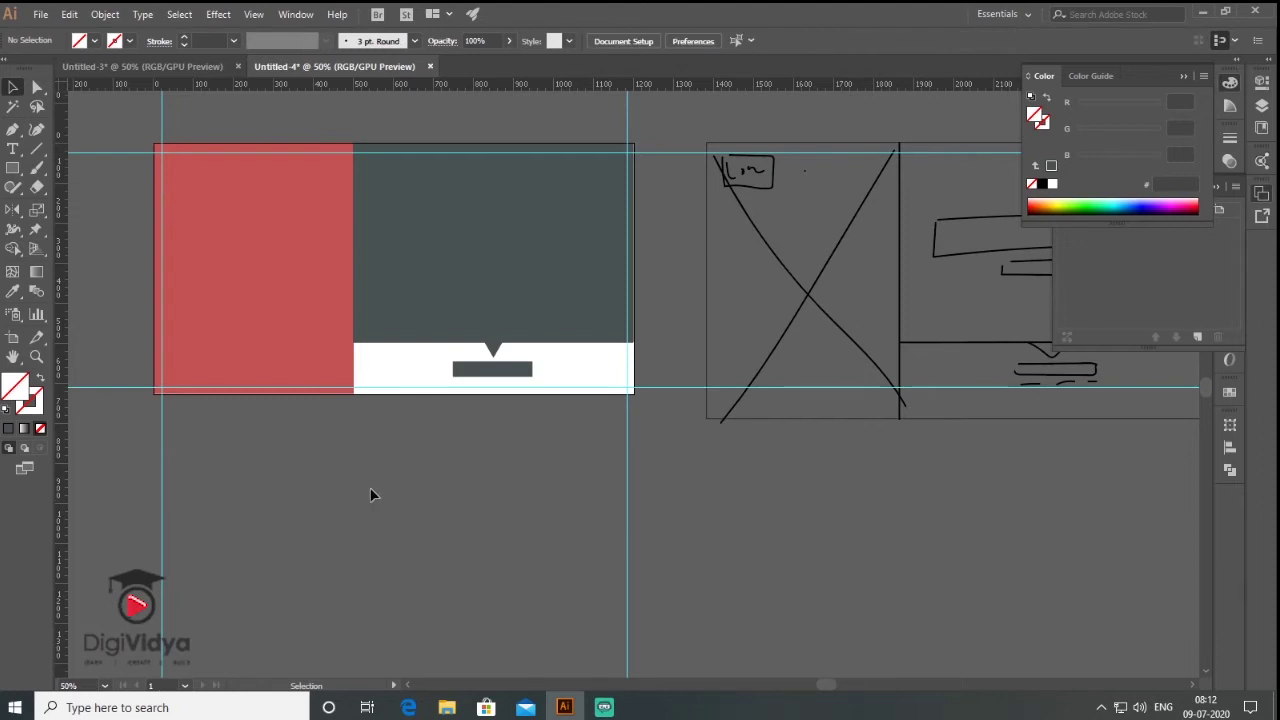
left_click_drag(351, 489, 392, 499)
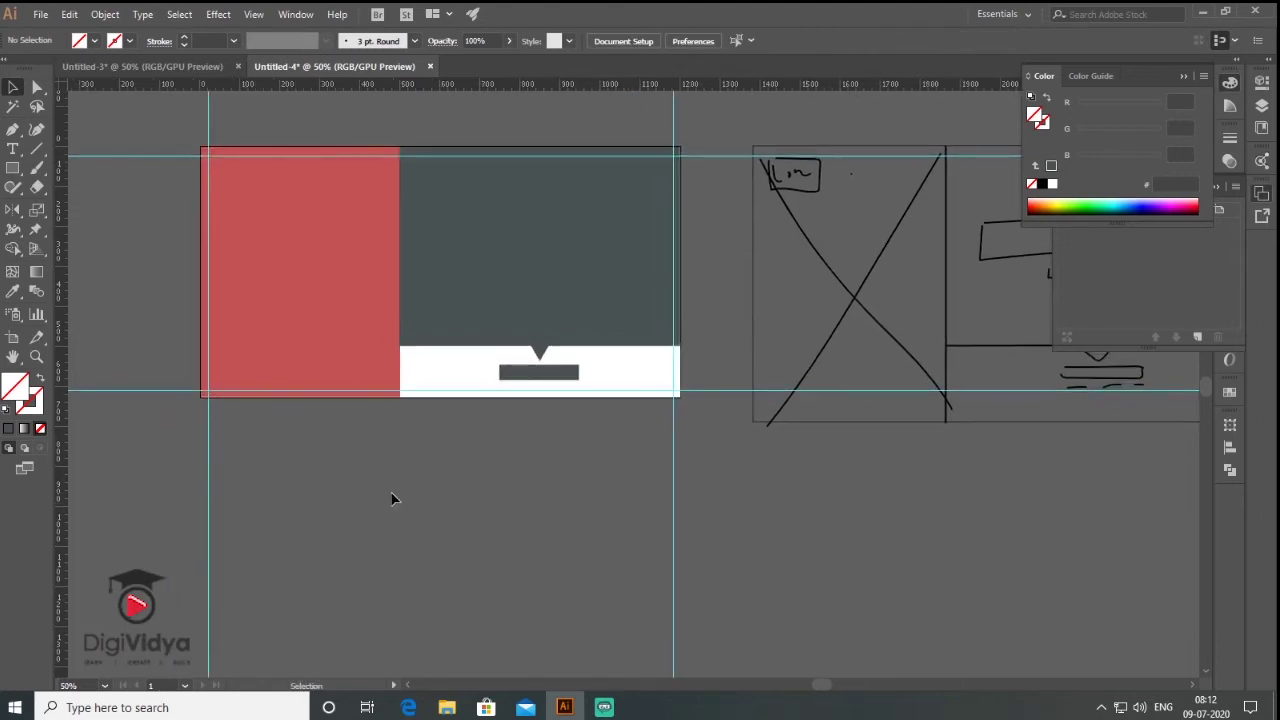
left_click(702, 182)
left_click(397, 578)
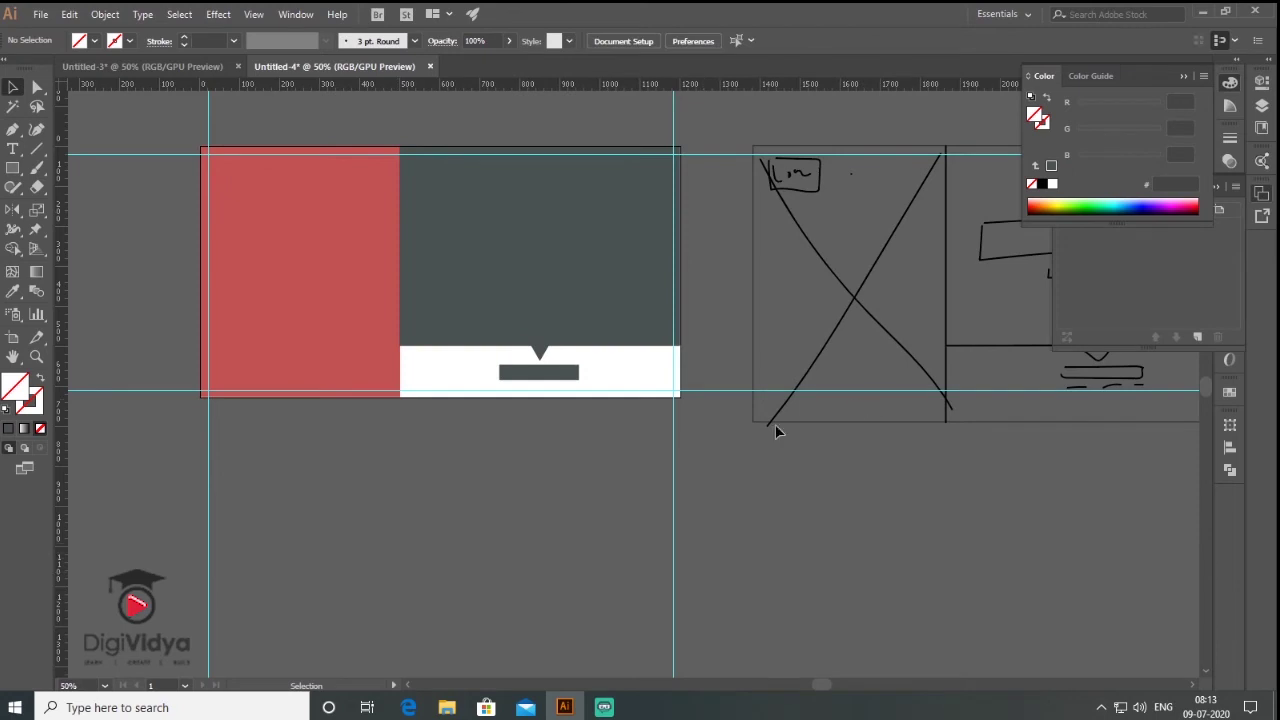
scroll(522, 486, "down", 1)
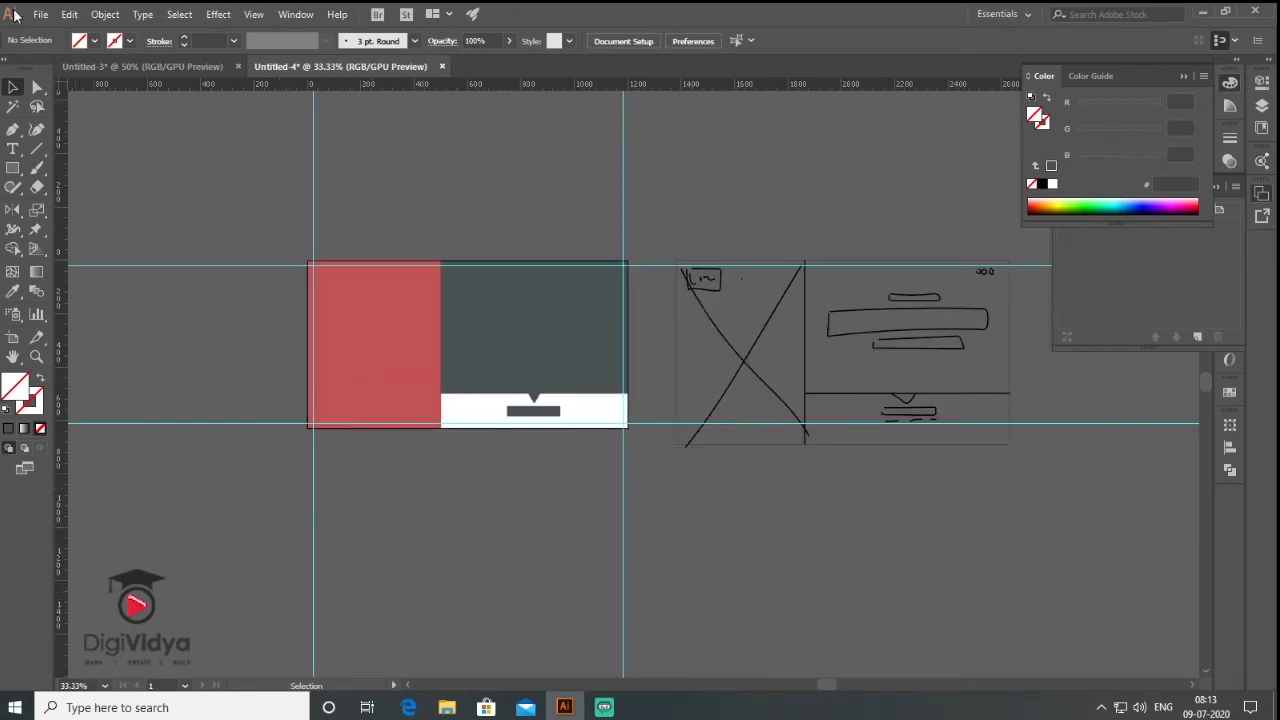
- Place the photo of the man holding a red ball beside the artboard
left_click(40, 16)
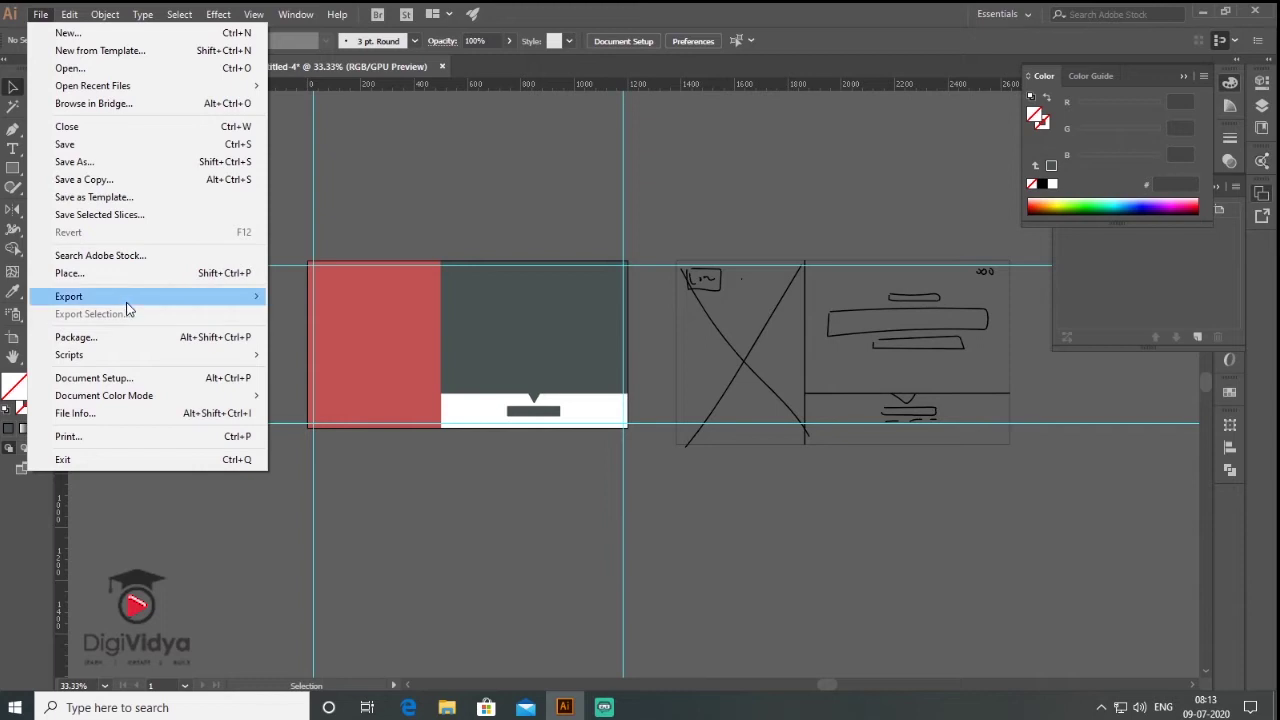
left_click(129, 274)
scroll(306, 210, "up", 5)
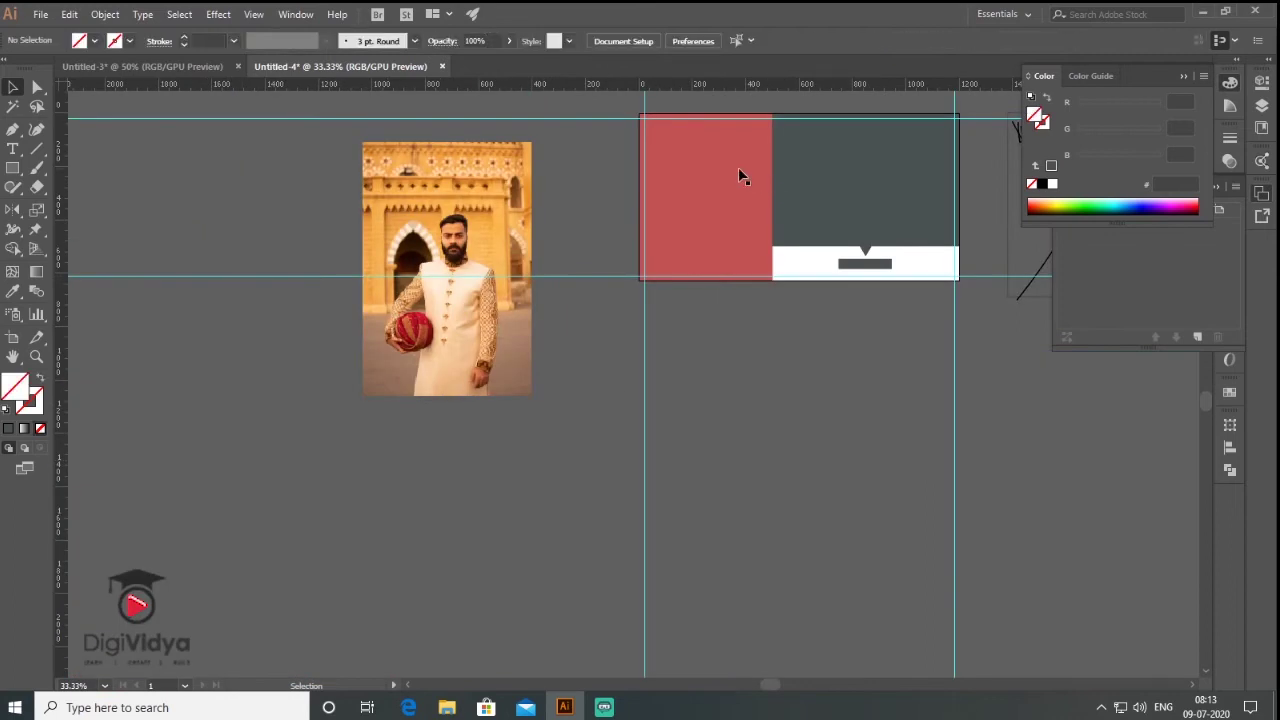
left_click(718, 216)
- Bring the 500 × 627 px rectangle in front of the photo and make a clipping mask
mouse_move(718, 216)
left_mouse_down()
mouse_move(571, 451)
mouse_move(542, 391)
left_mouse_up()
right_click(565, 388)
mouse_move(606, 323)
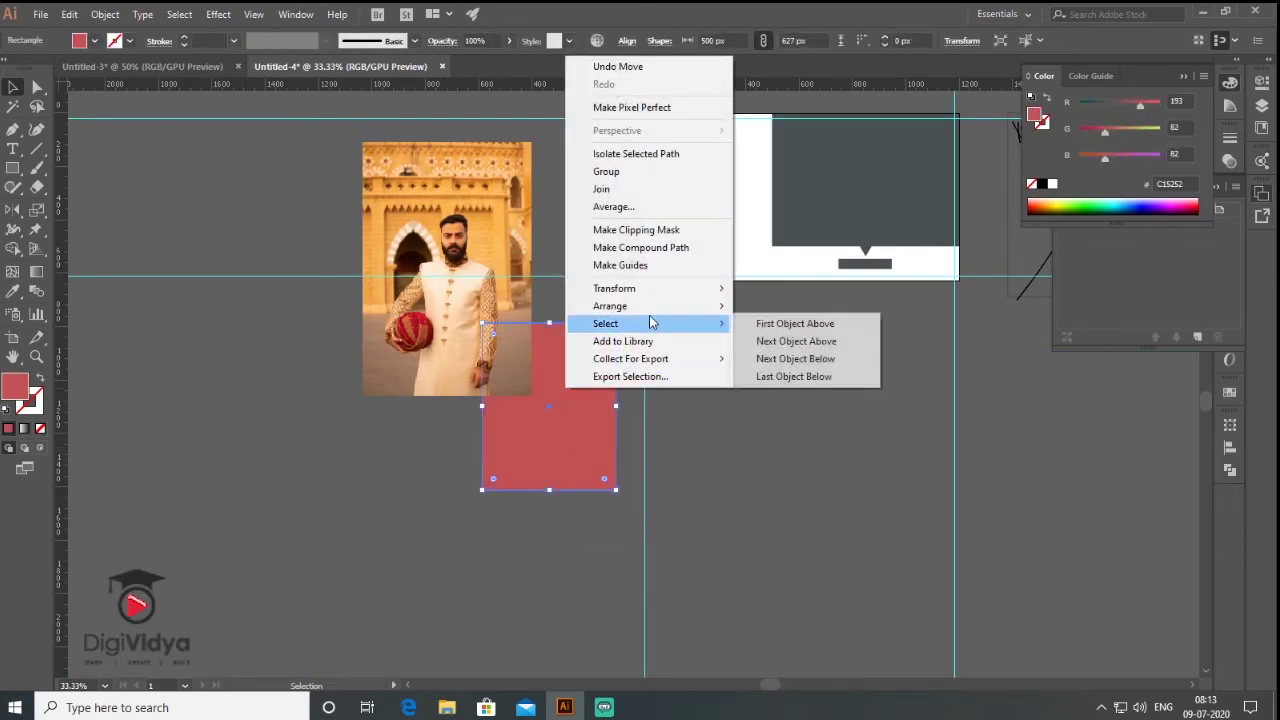
left_click(800, 306)
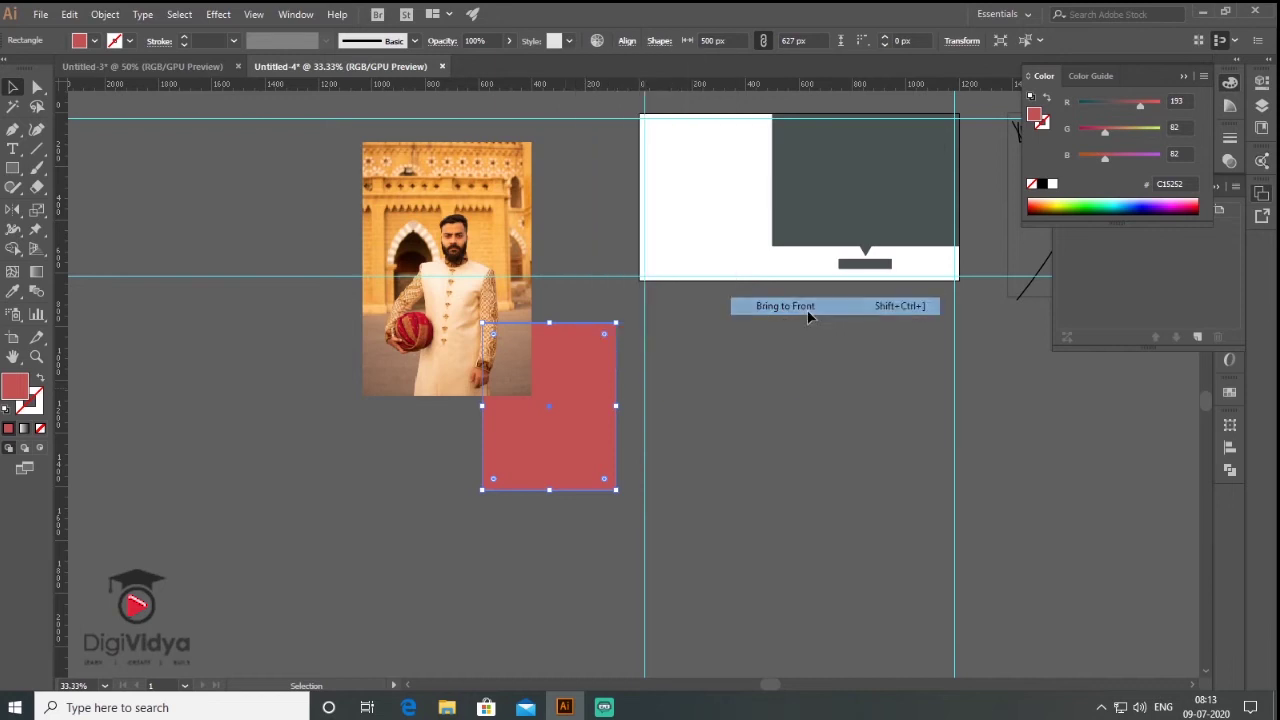
left_click(39, 380)
left_click_drag(585, 490, 520, 378)
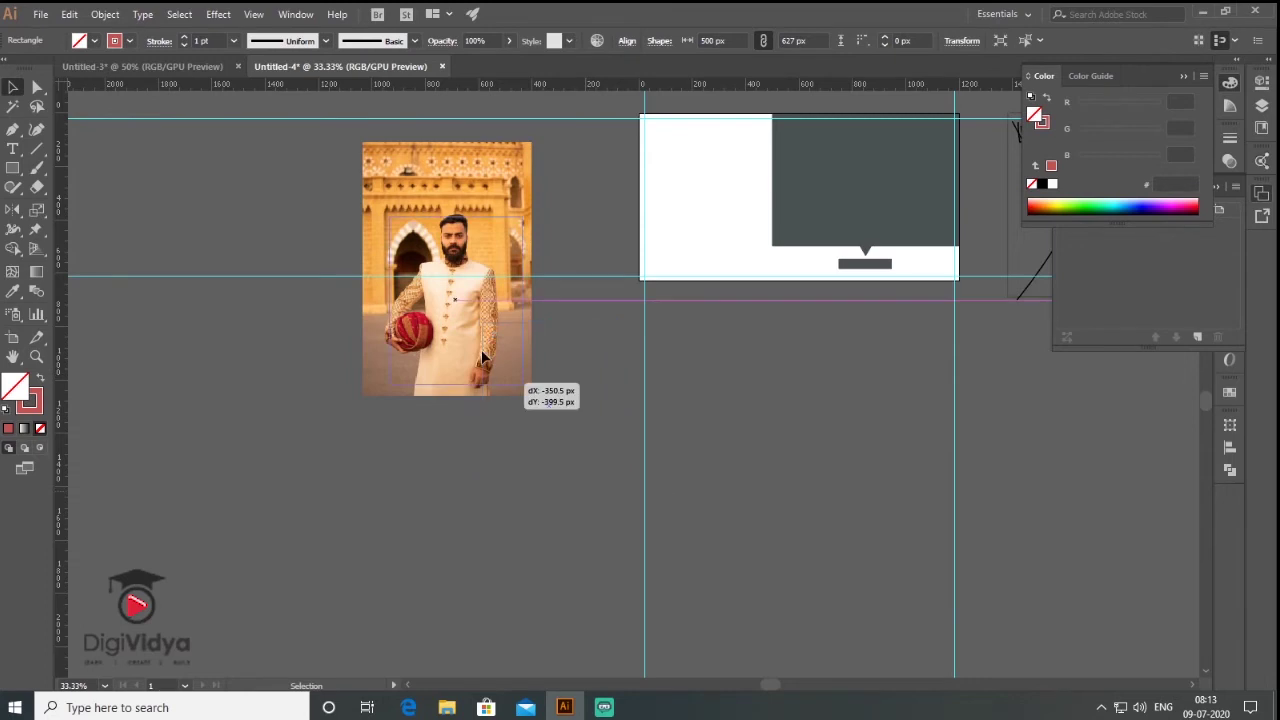
left_click(469, 234)
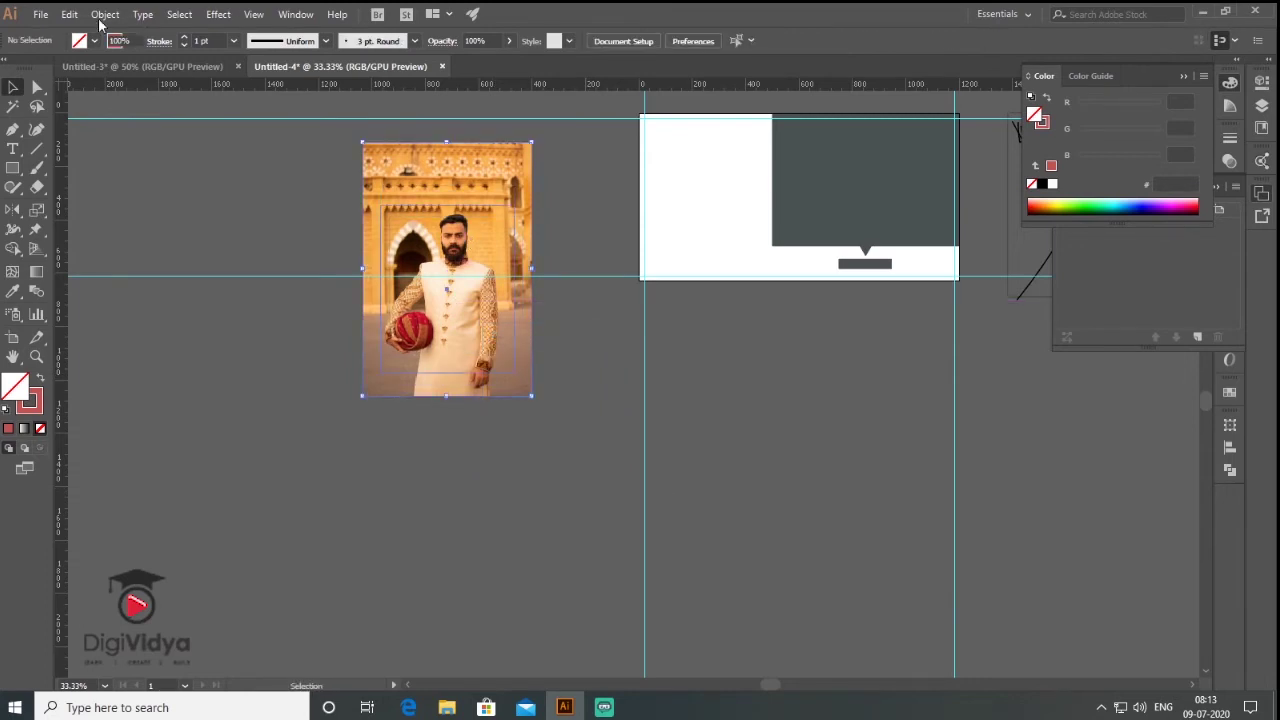
left_click(103, 15)
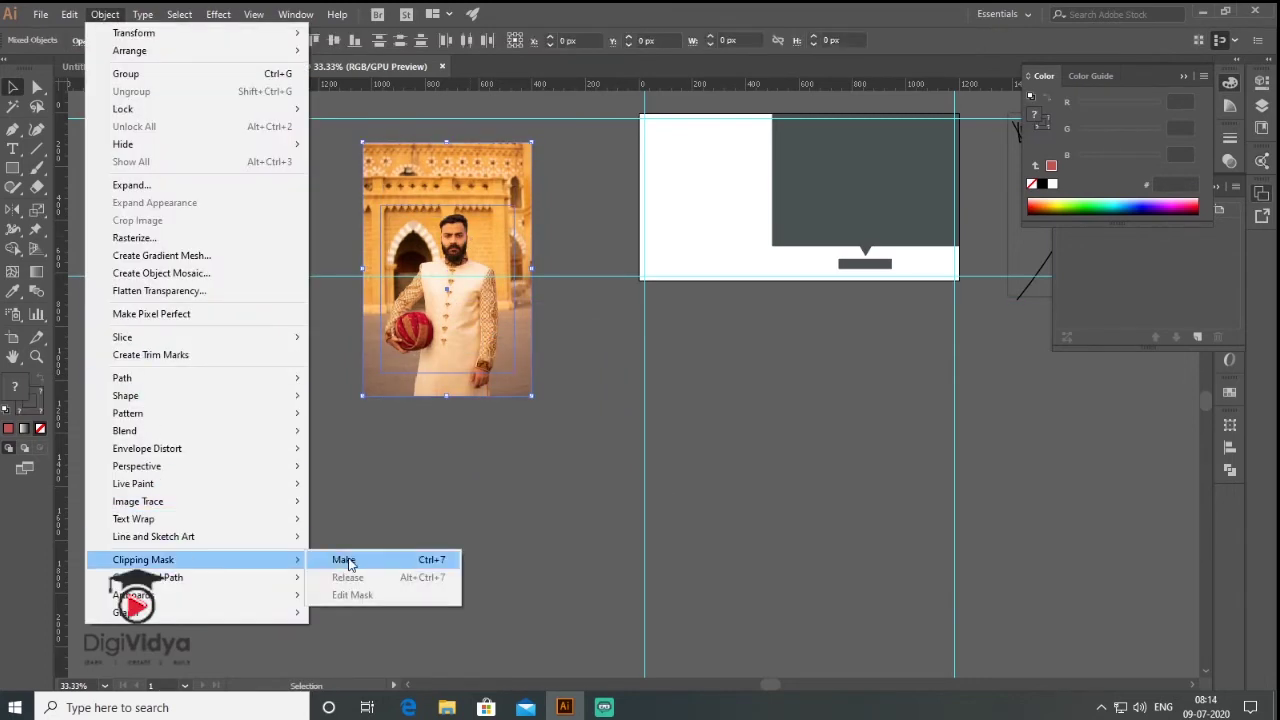
left_click(347, 563)
left_click(693, 344)
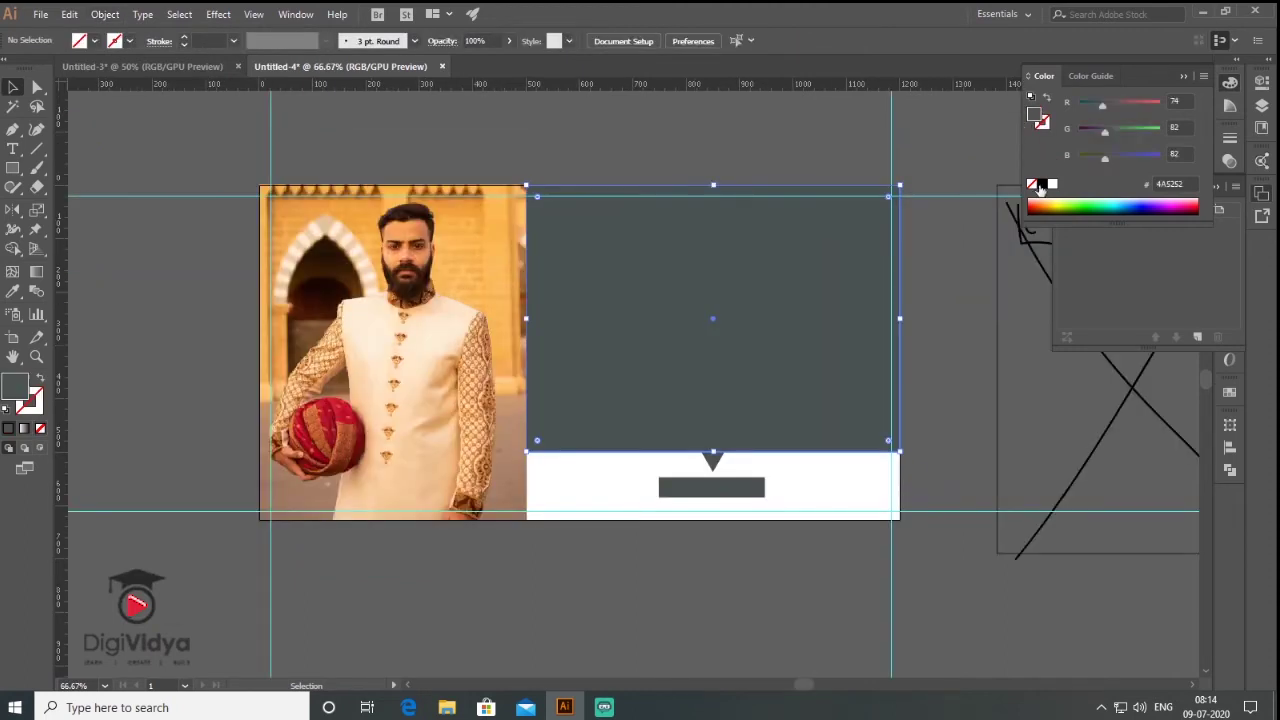
- Fill the upper-right panel with #FFC252 and eyedrop that yellow onto the triangle notch
left_click(1152, 105)
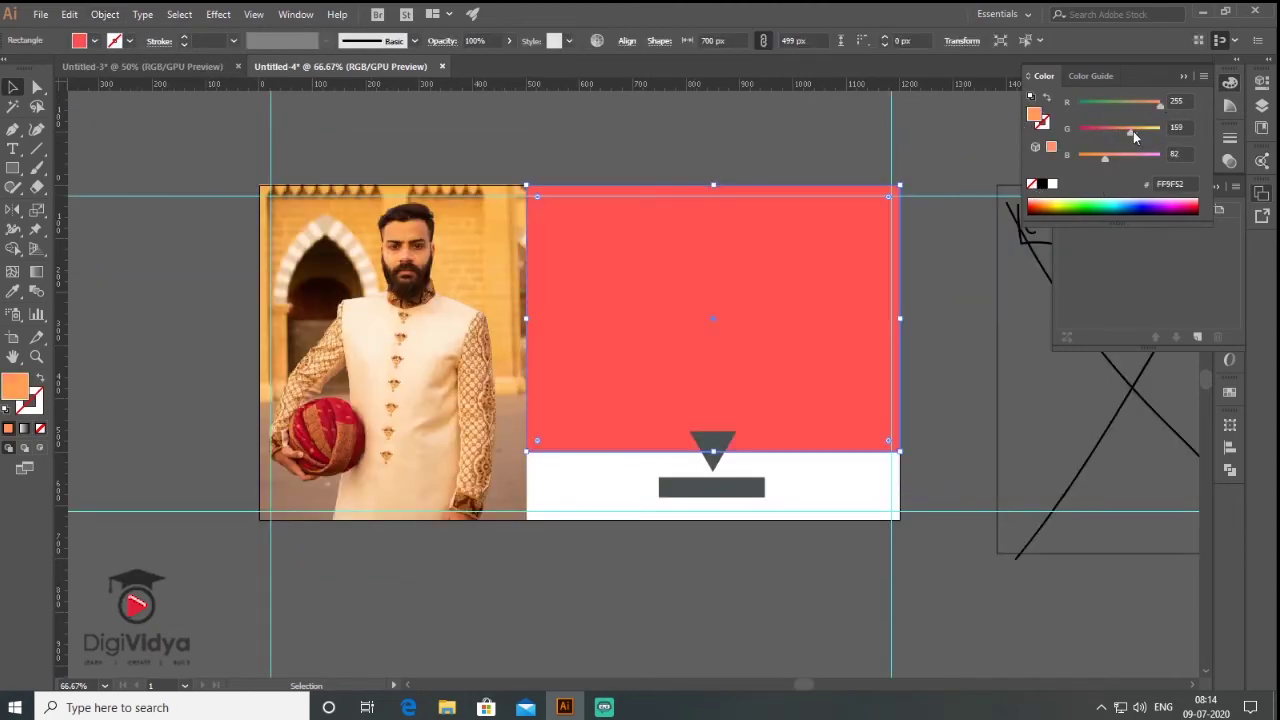
left_click_drag(1133, 131, 1141, 129)
left_click(765, 485)
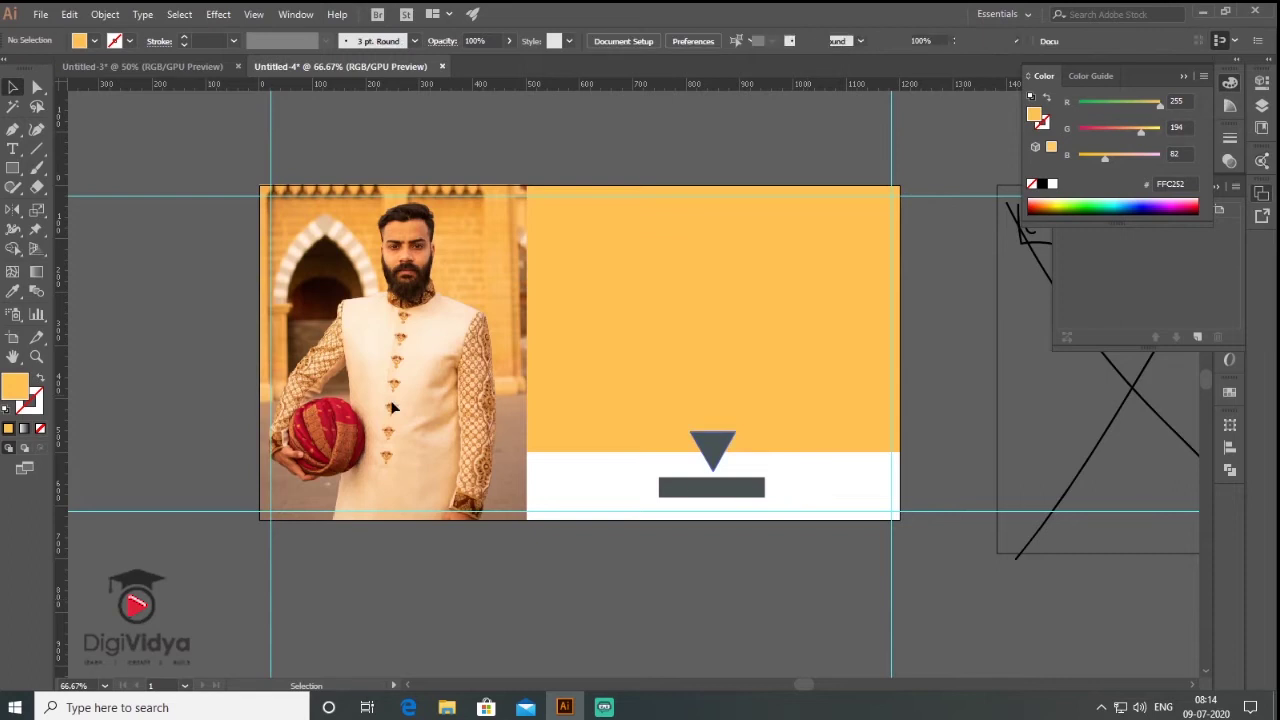
left_click(712, 442)
left_click(12, 292)
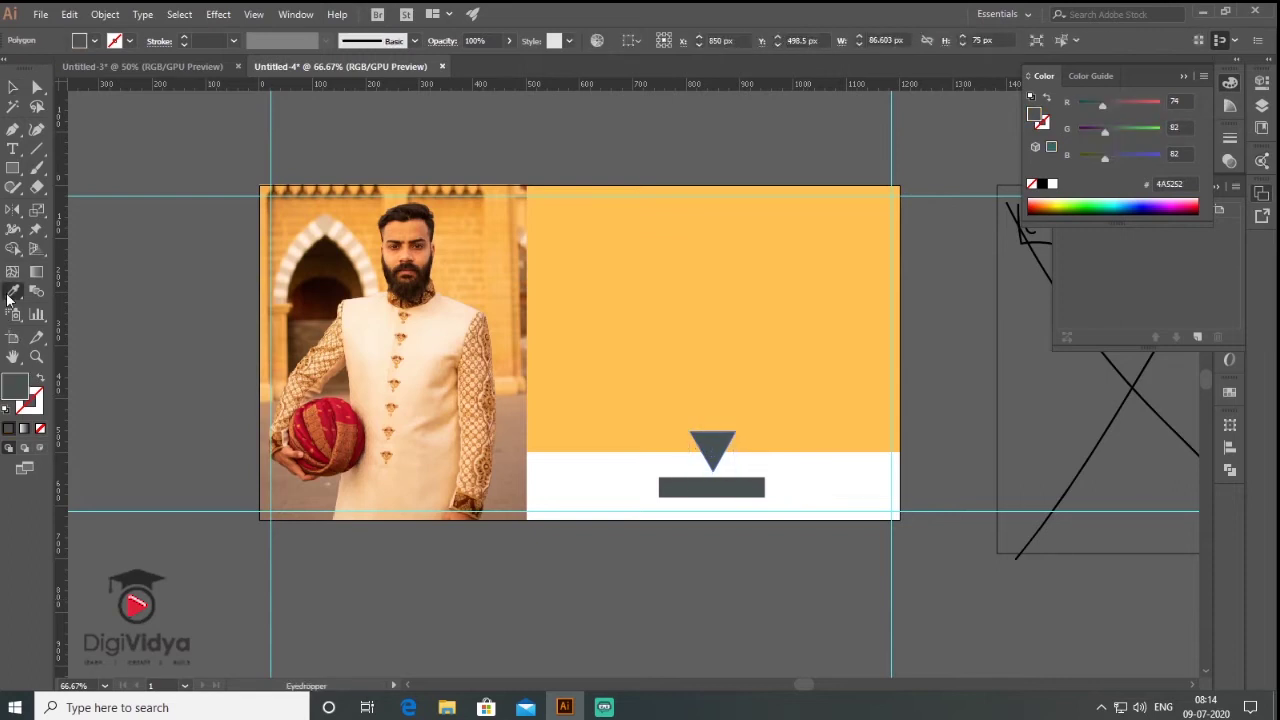
left_click(596, 257)
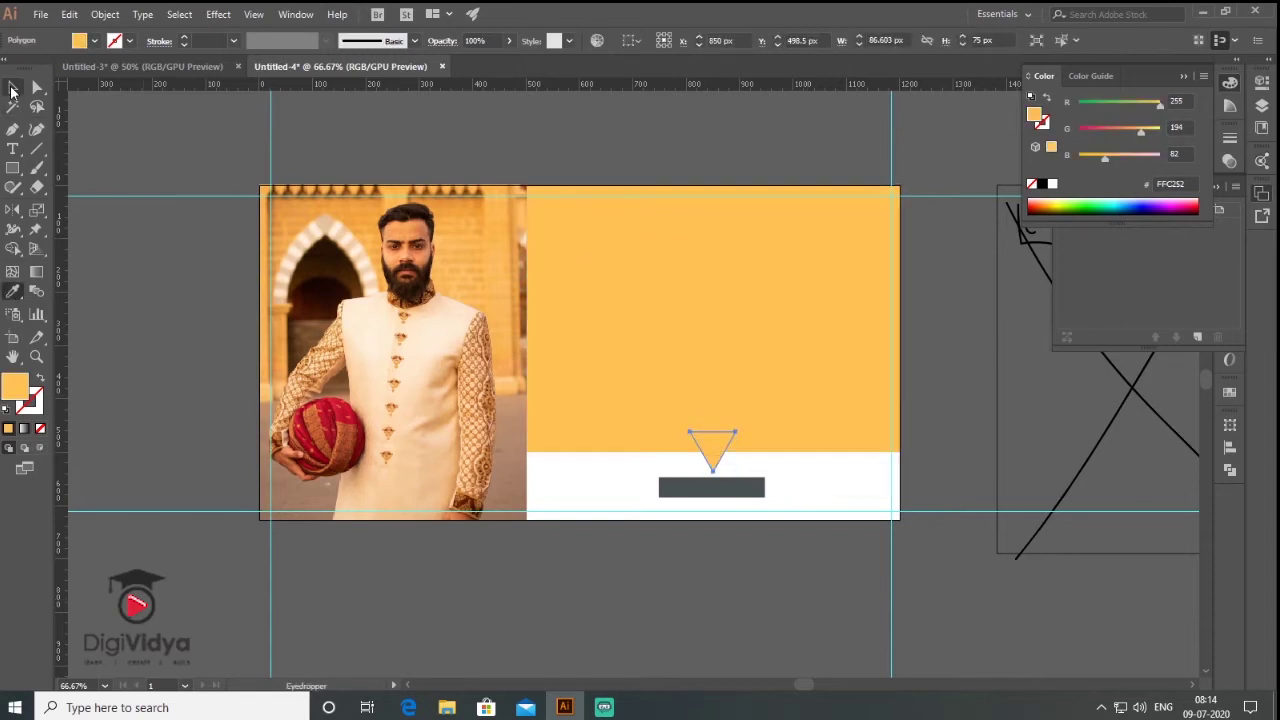
left_click(12, 88)
left_click(736, 590)
- Type 'Raja' above the banner in MADE Canvas Black
left_click_drag(197, 233, 298, 297)
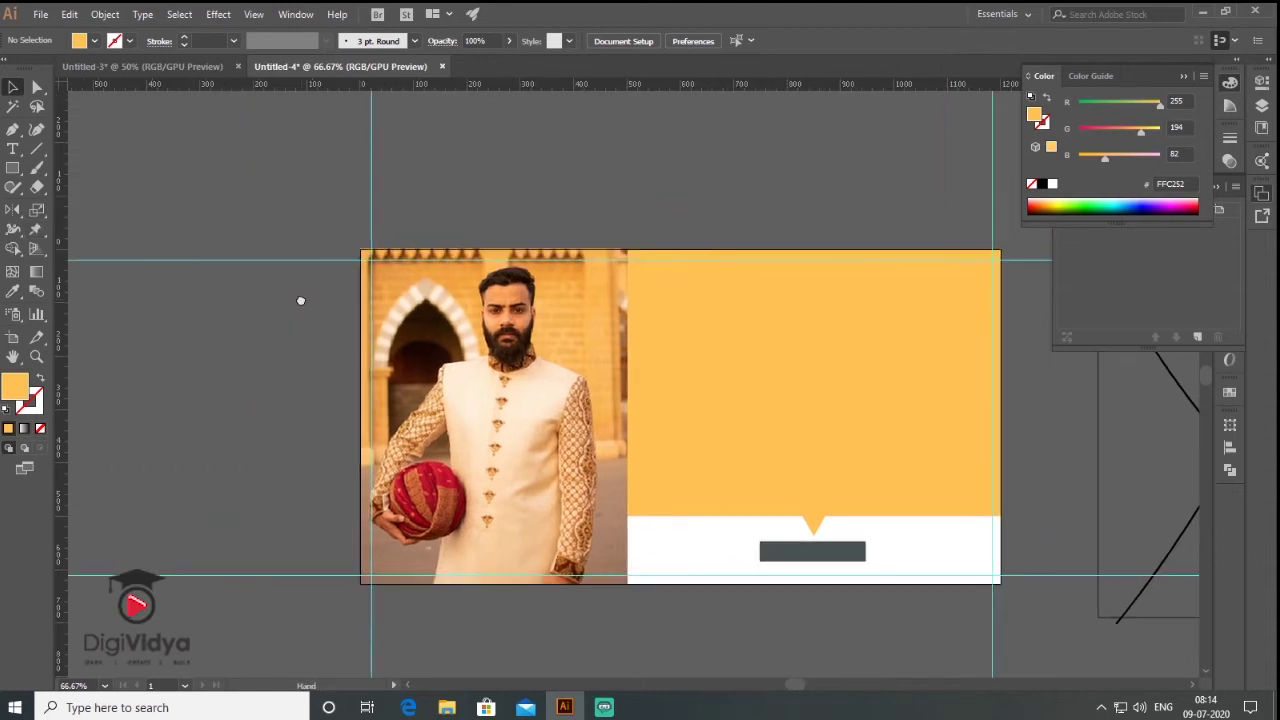
left_click(12, 148)
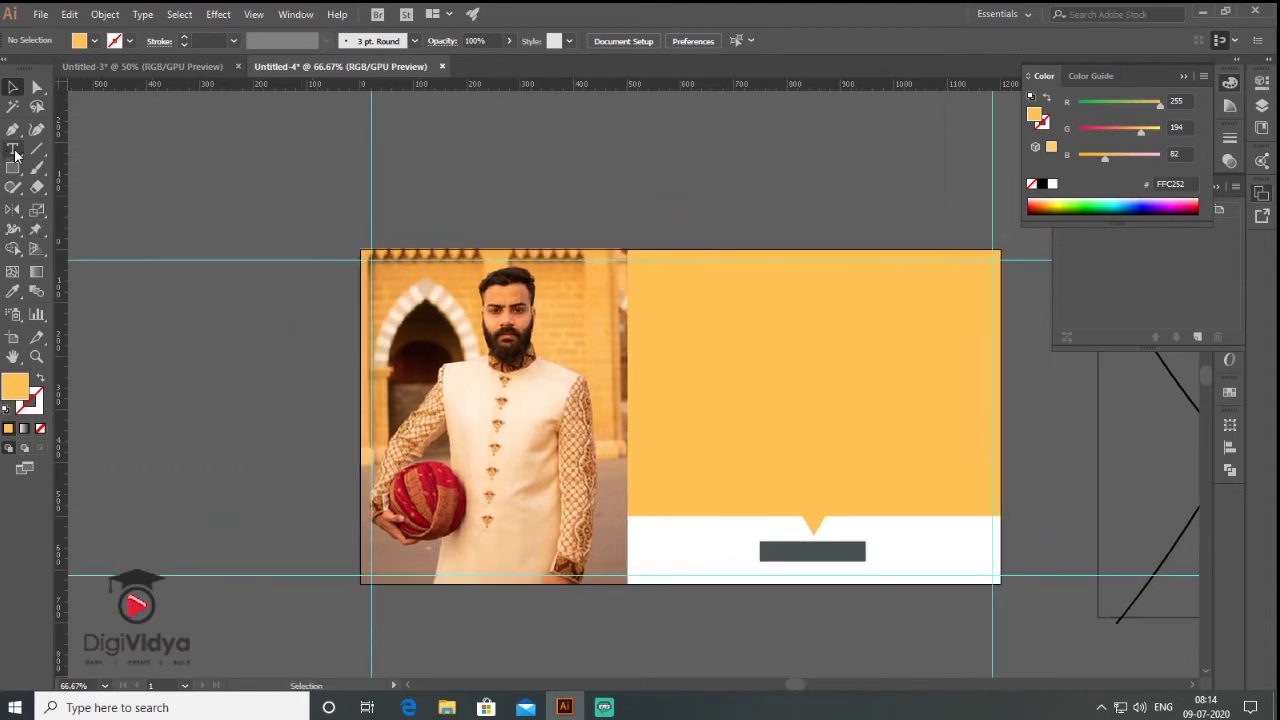
left_click(197, 183)
type("Raja")
key("Escape")
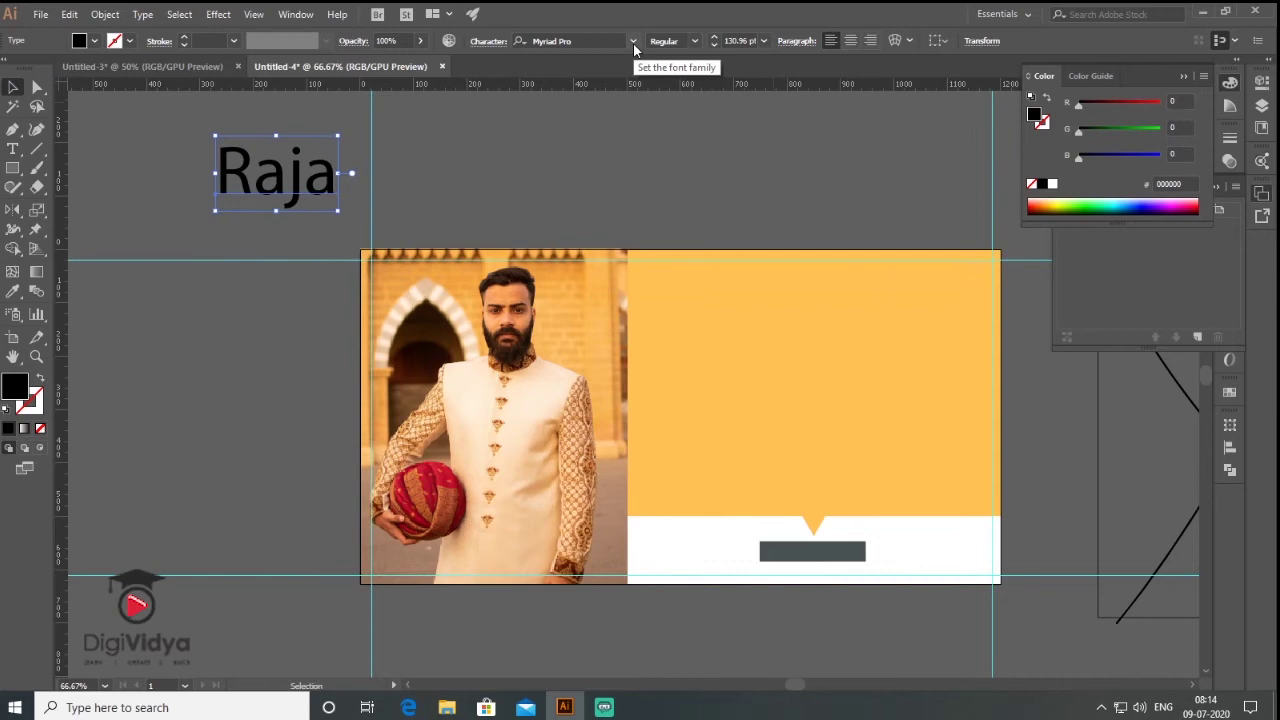
left_click(634, 41)
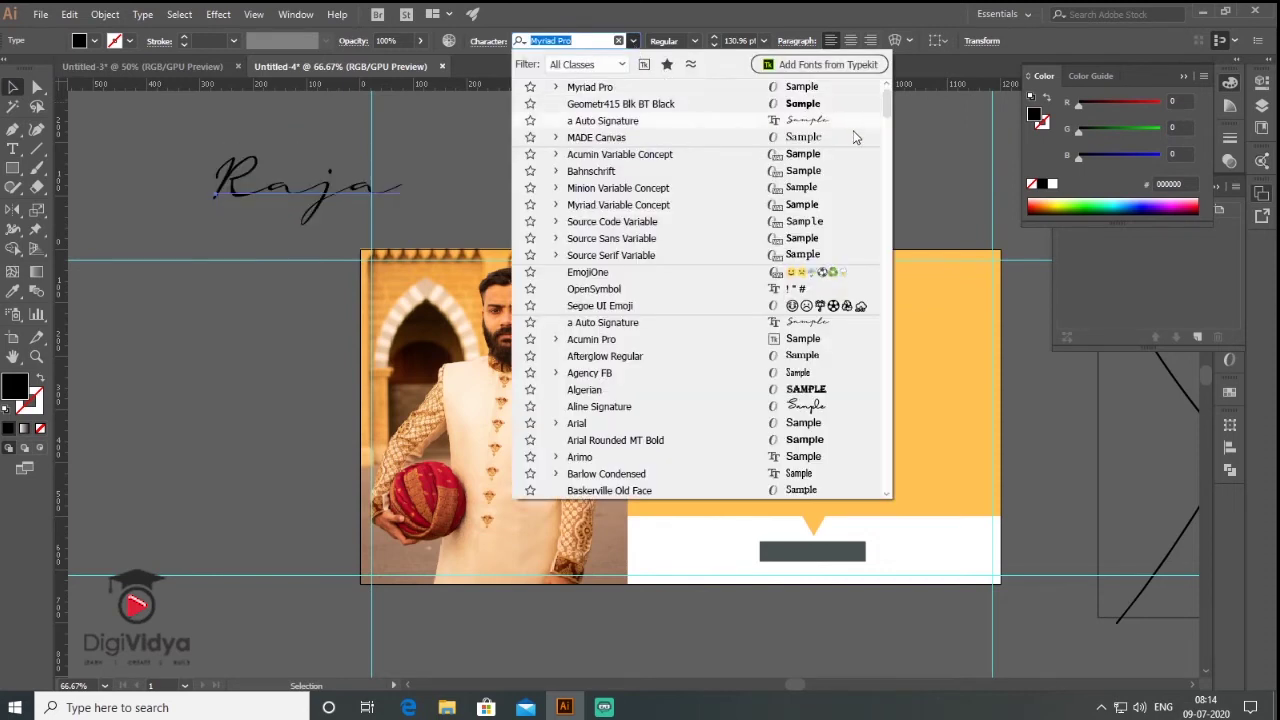
left_click(818, 137)
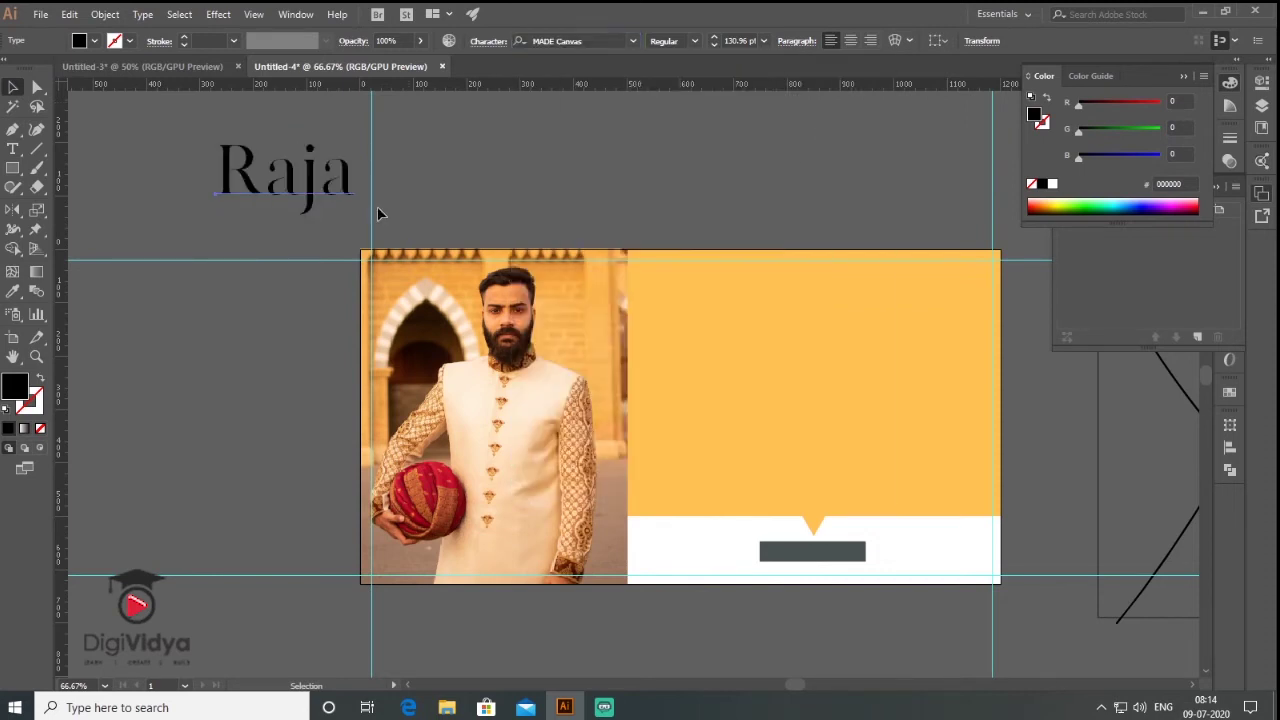
left_click(692, 41)
left_click(679, 91)
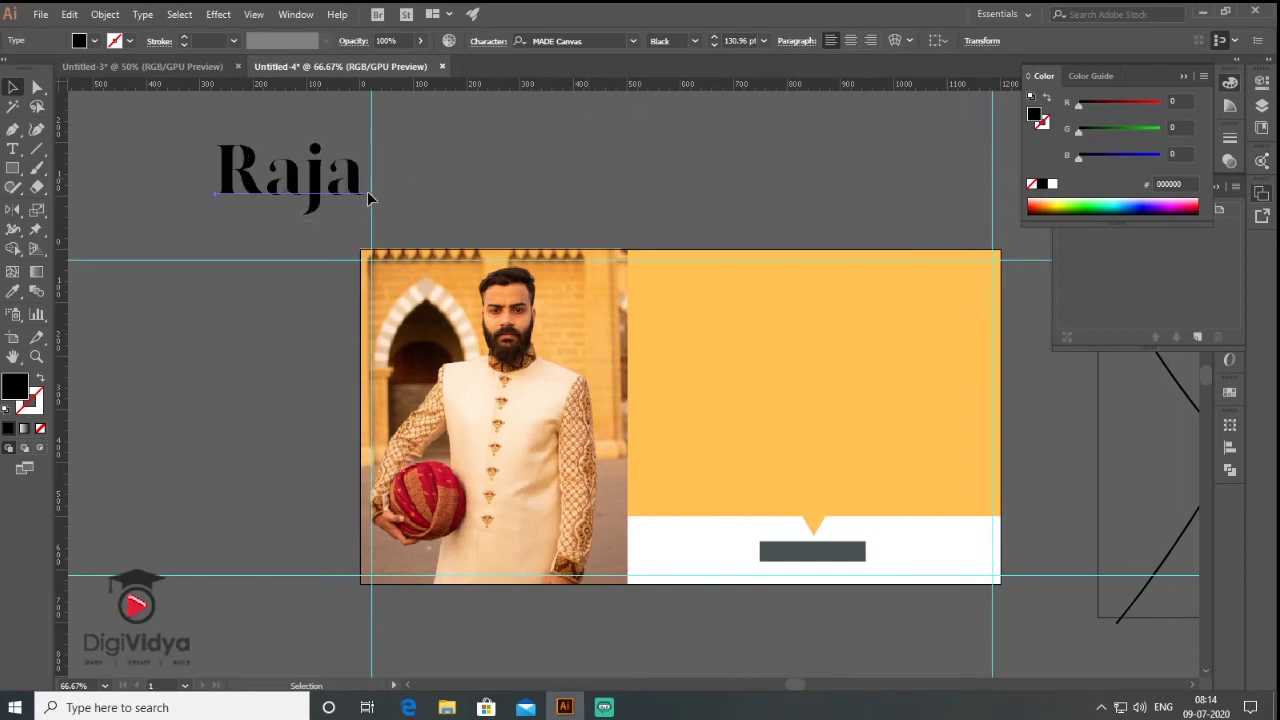
key("Escape")
- Set Raja's tracking to -75 and center it above the banner
left_click(1229, 81)
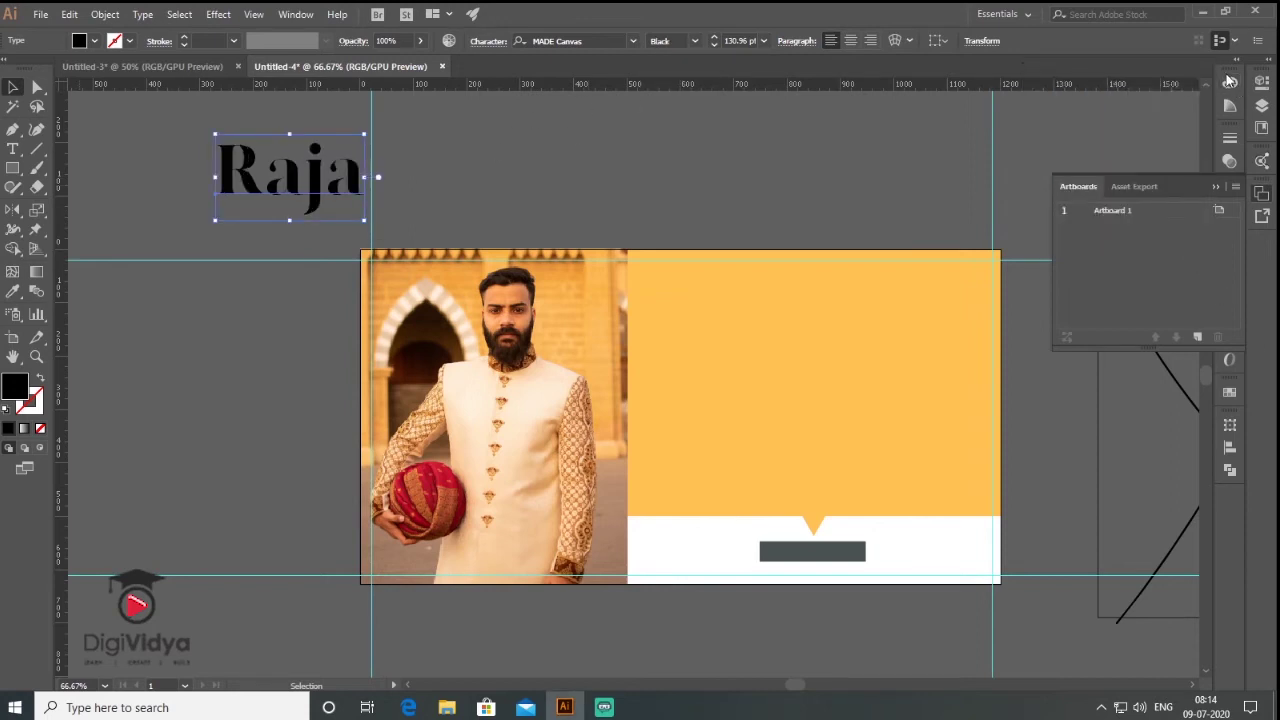
left_click(1217, 188)
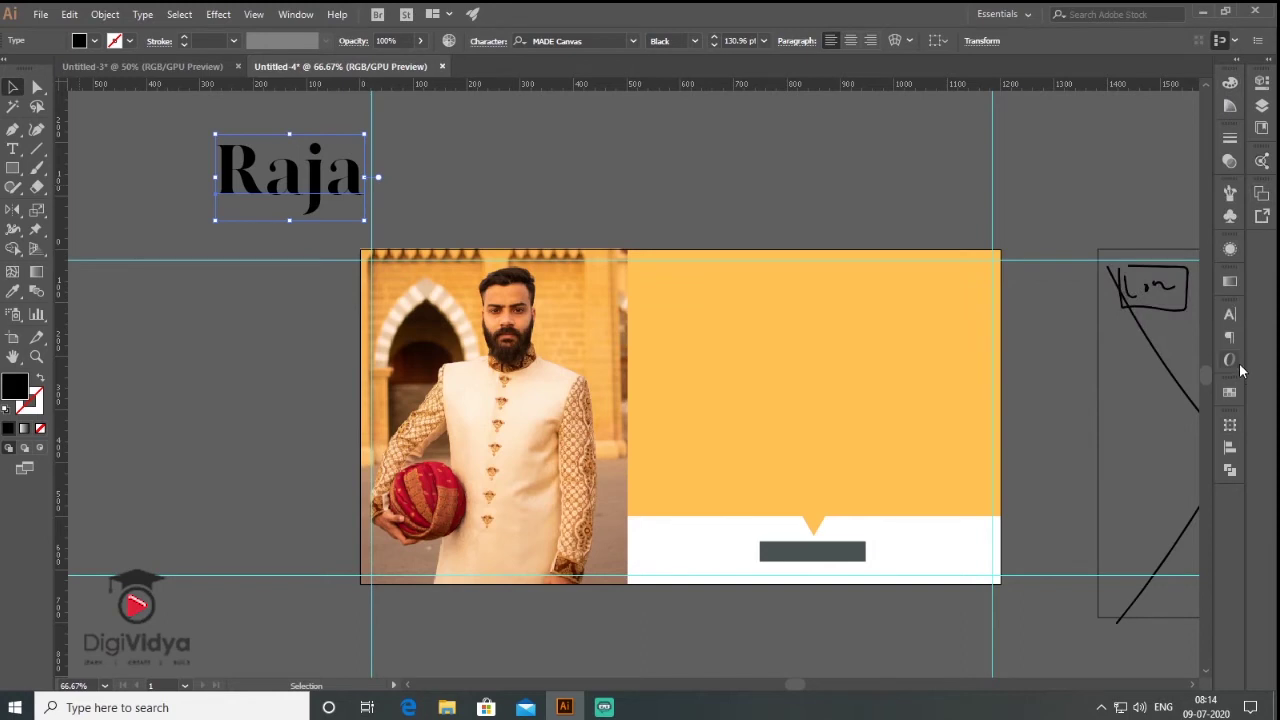
left_click(1228, 316)
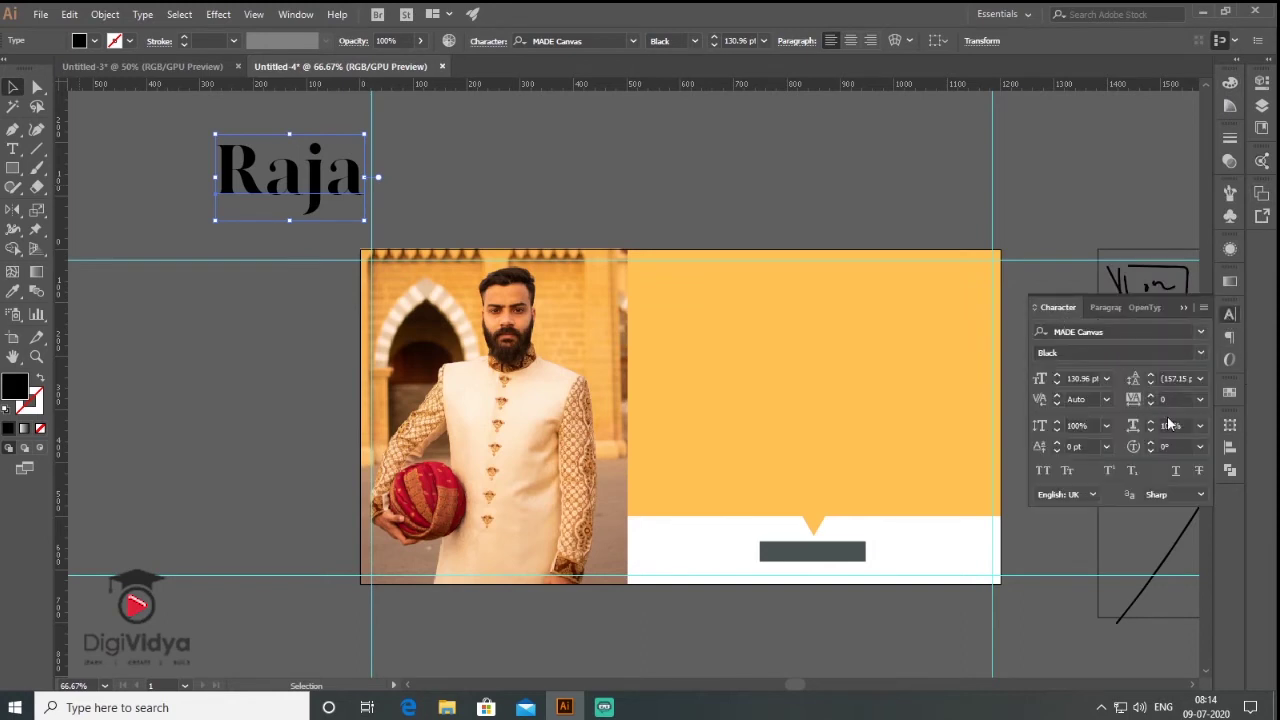
left_click(1201, 400)
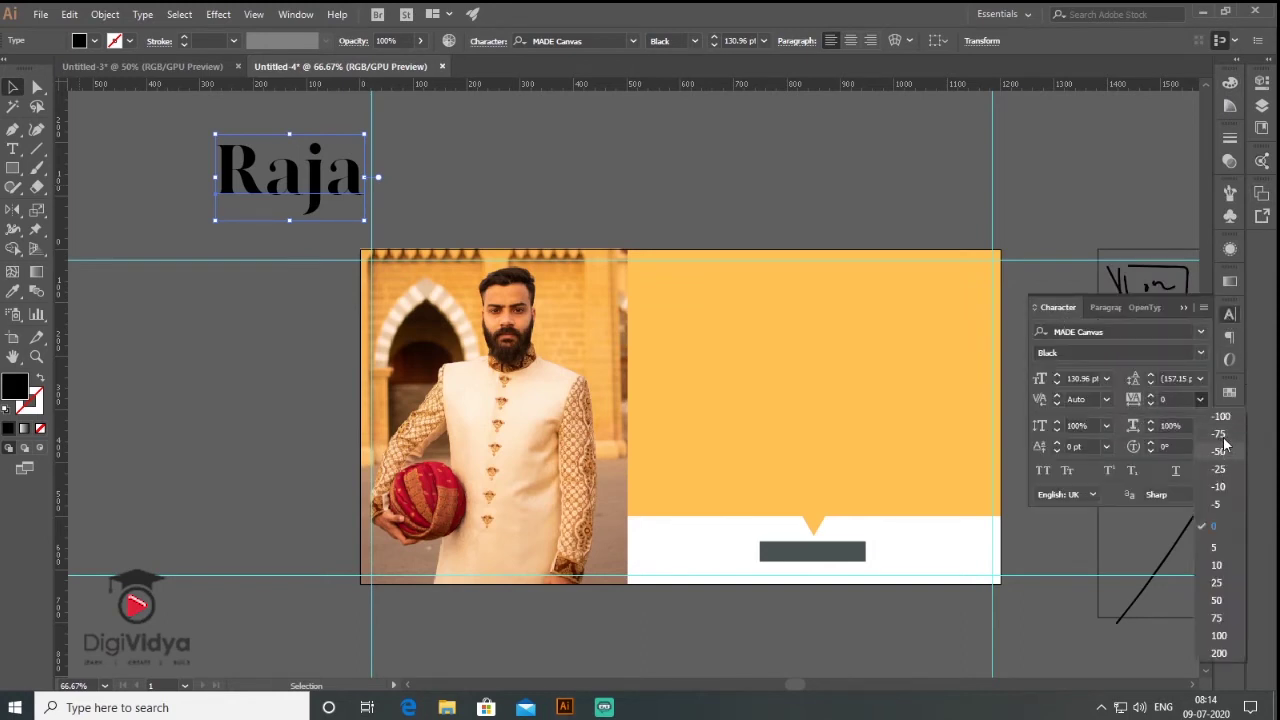
left_click(1222, 435)
left_click(691, 199)
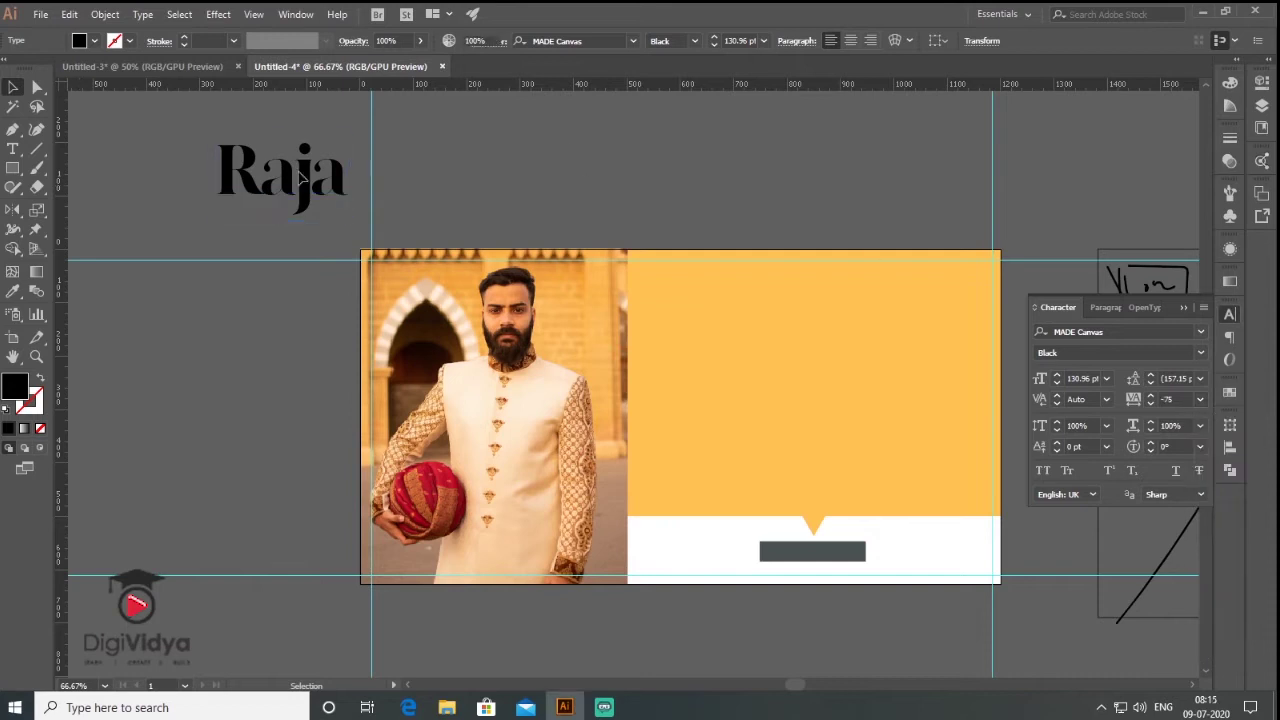
left_click_drag(311, 195, 679, 187)
- Add the words 'The' above and 'DRESSING' below Raja
left_click(820, 277)
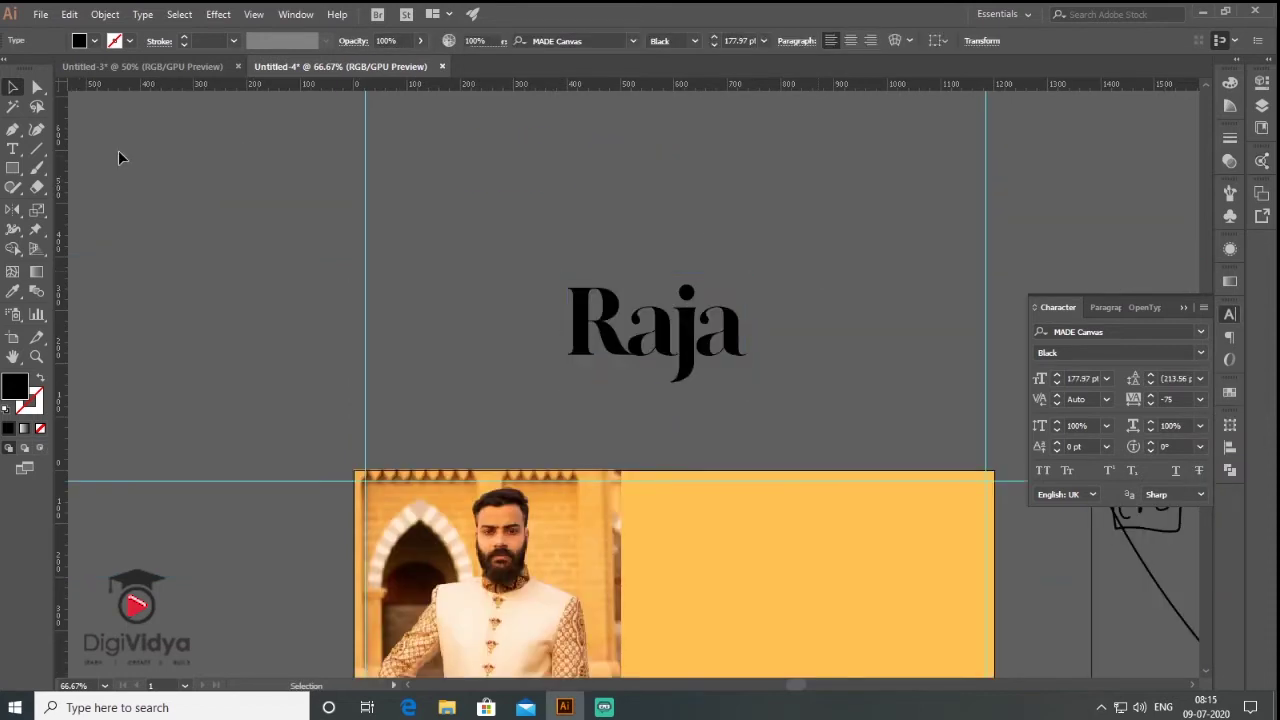
left_click(19, 149)
left_click(252, 255)
type("The")
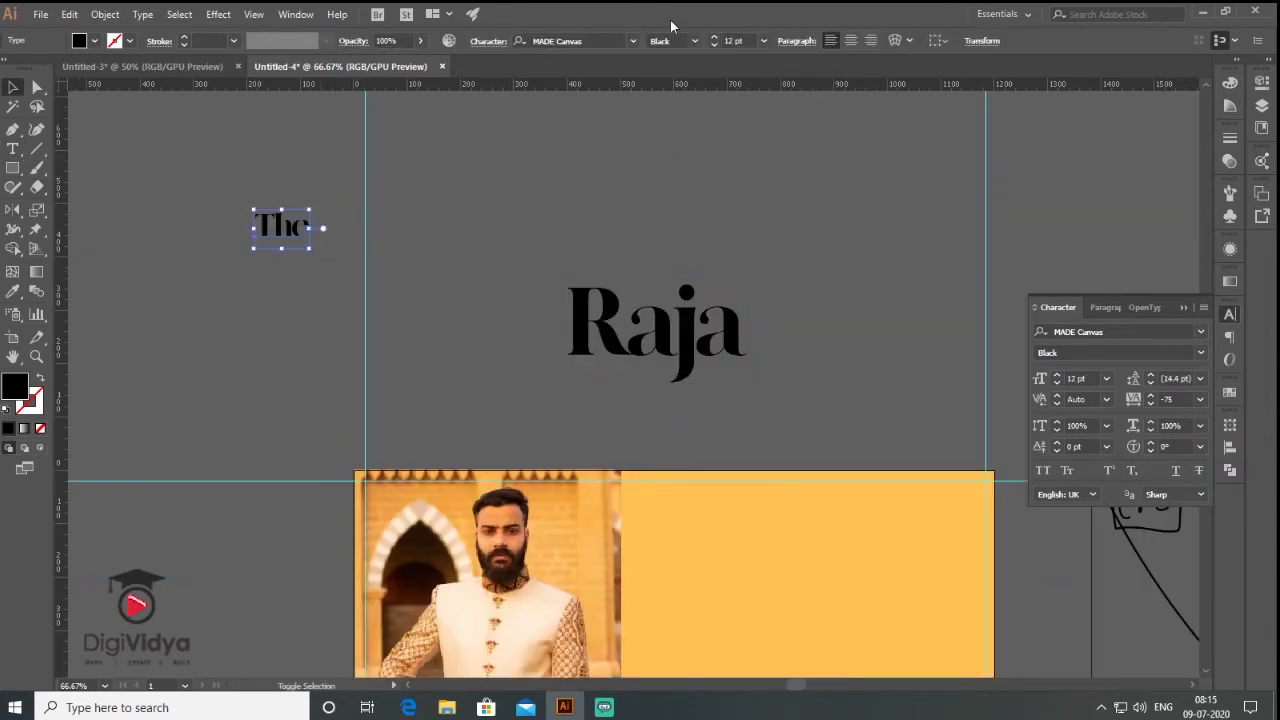
left_click_drag(265, 227, 589, 277)
left_click(172, 274)
key("Escape")
type("DRESSING")
left_click_drag(190, 280, 600, 370)
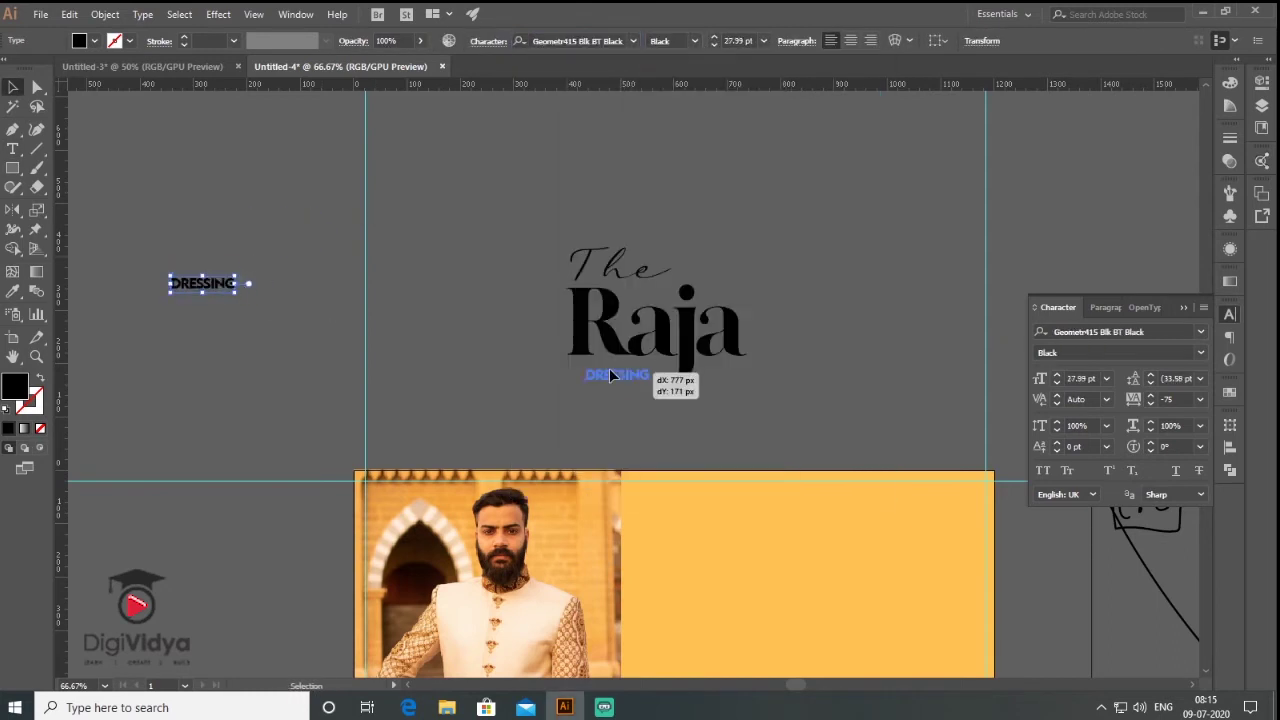
left_click(806, 334)
- Group The, Raja and DRESSING and make the logo white
left_click_drag(757, 396, 818, 439)
key("a")
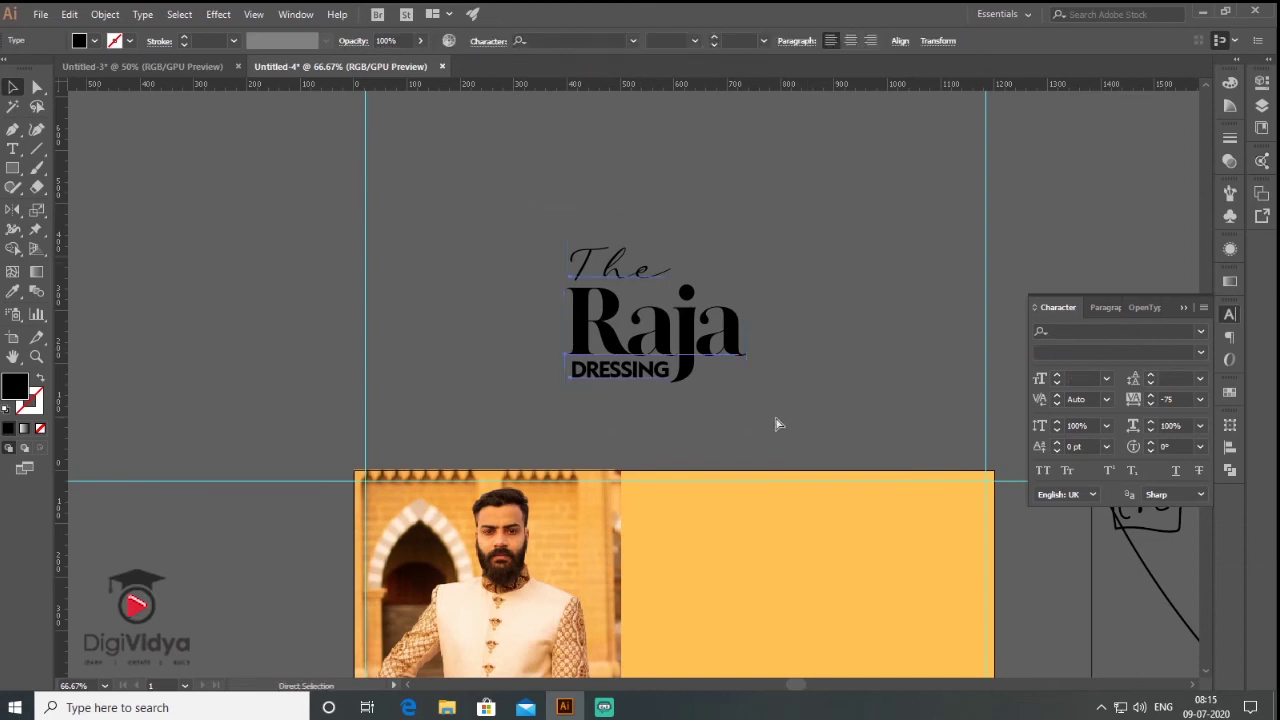
key("v")
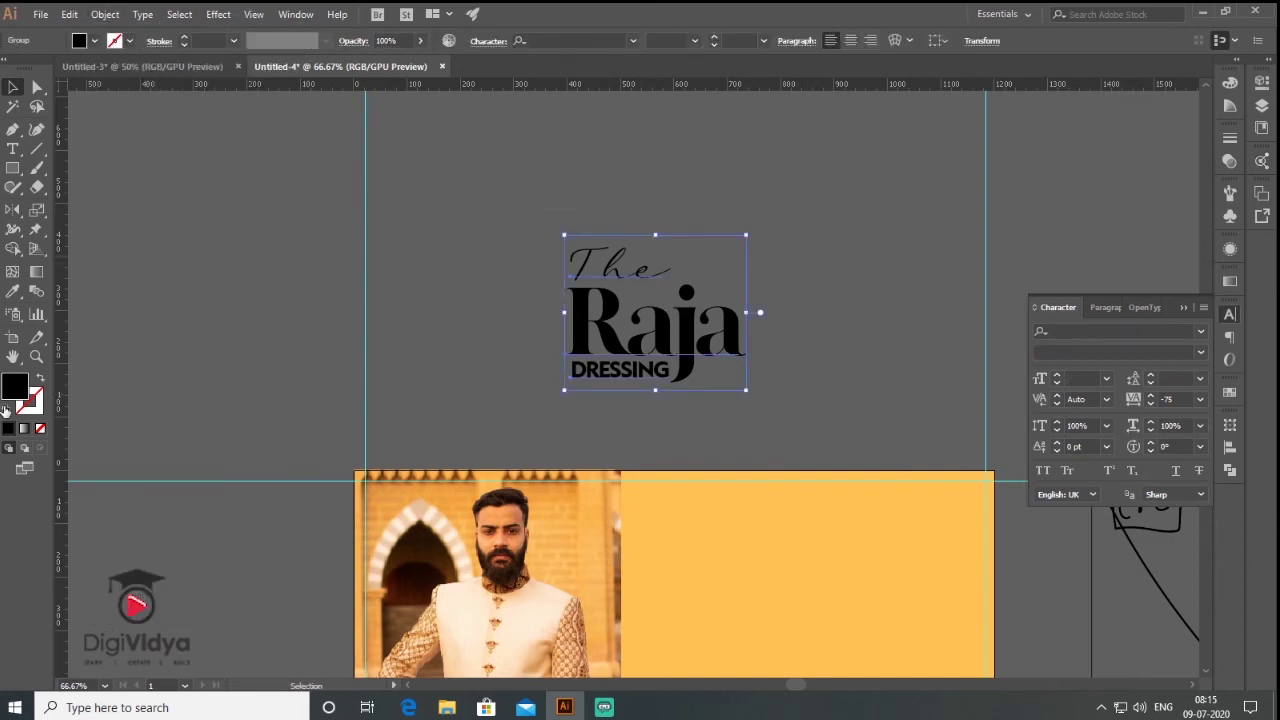
left_click(6, 409)
left_click(16, 385)
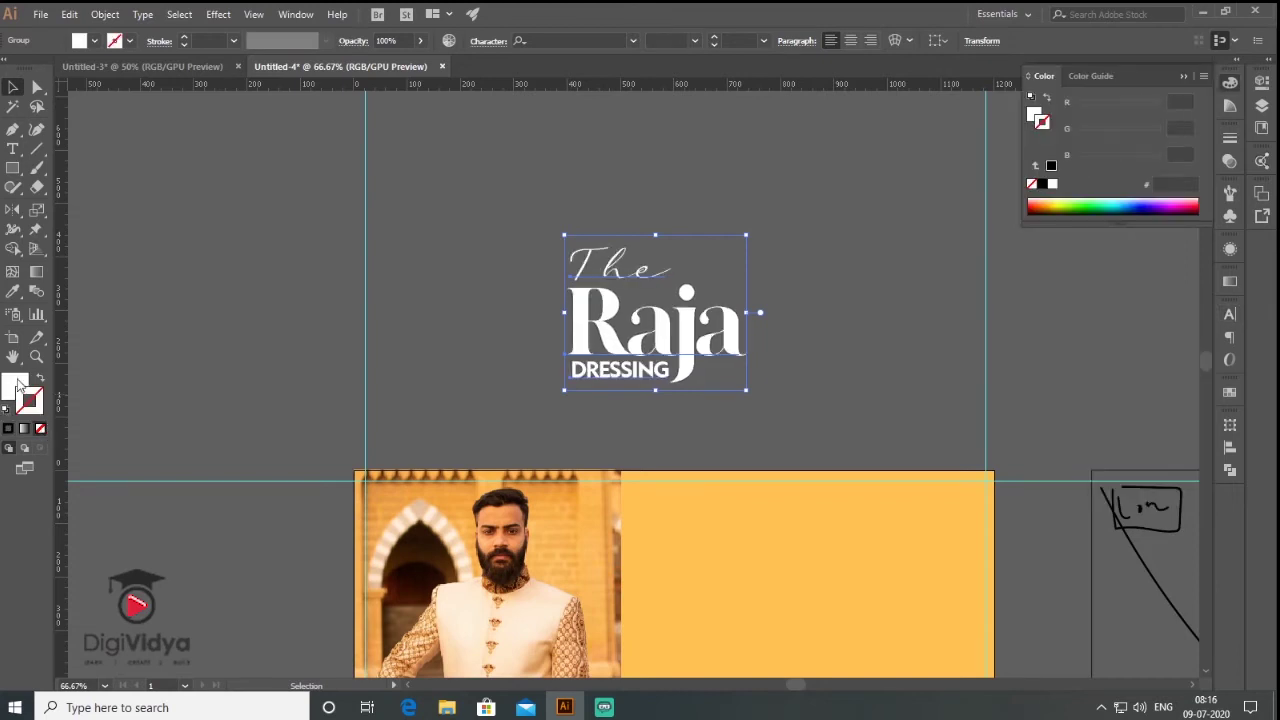
left_click(531, 234)
- Scale the white logo down into the photo's top-left corner
left_click_drag(531, 234, 628, 114)
left_click(724, 240)
mouse_move(843, 275)
left_mouse_down()
mouse_move(755, 201)
mouse_move(512, 402)
left_mouse_up()
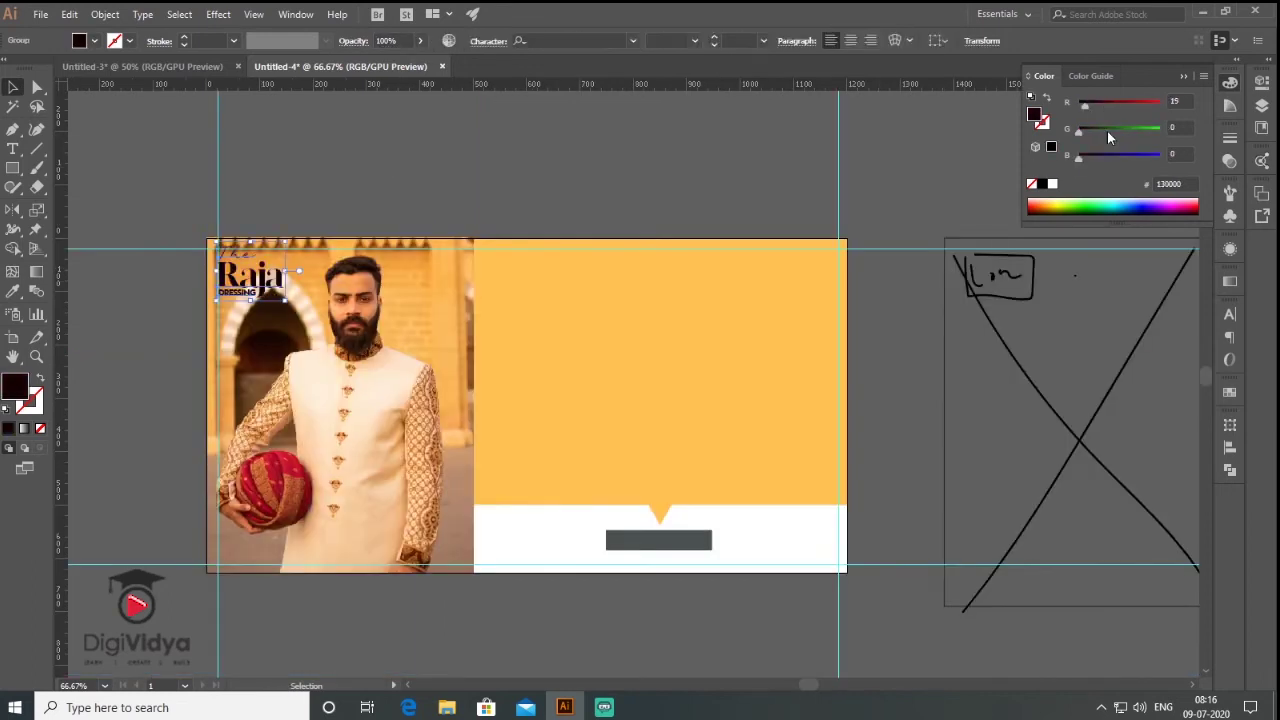
key("ctrl+z")
- Type the new headline text as point text above the banner
left_click_drag(434, 200, 621, 331)
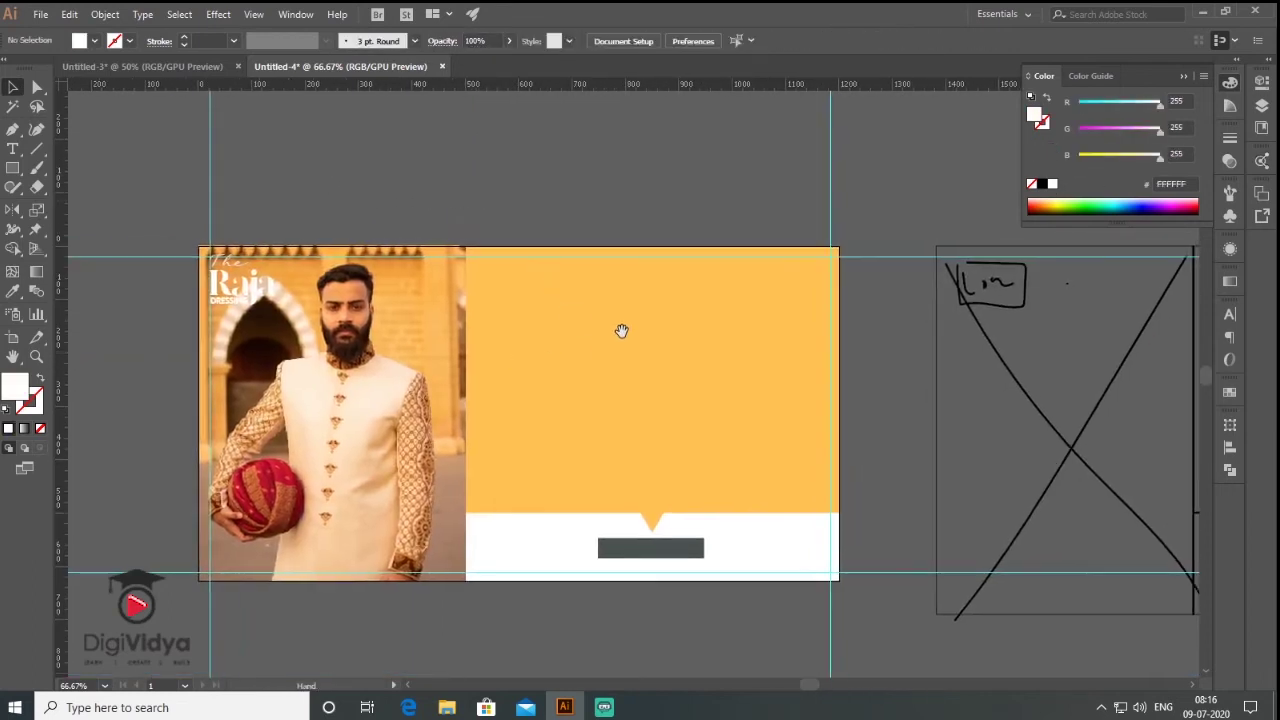
left_click_drag(636, 378, 630, 357)
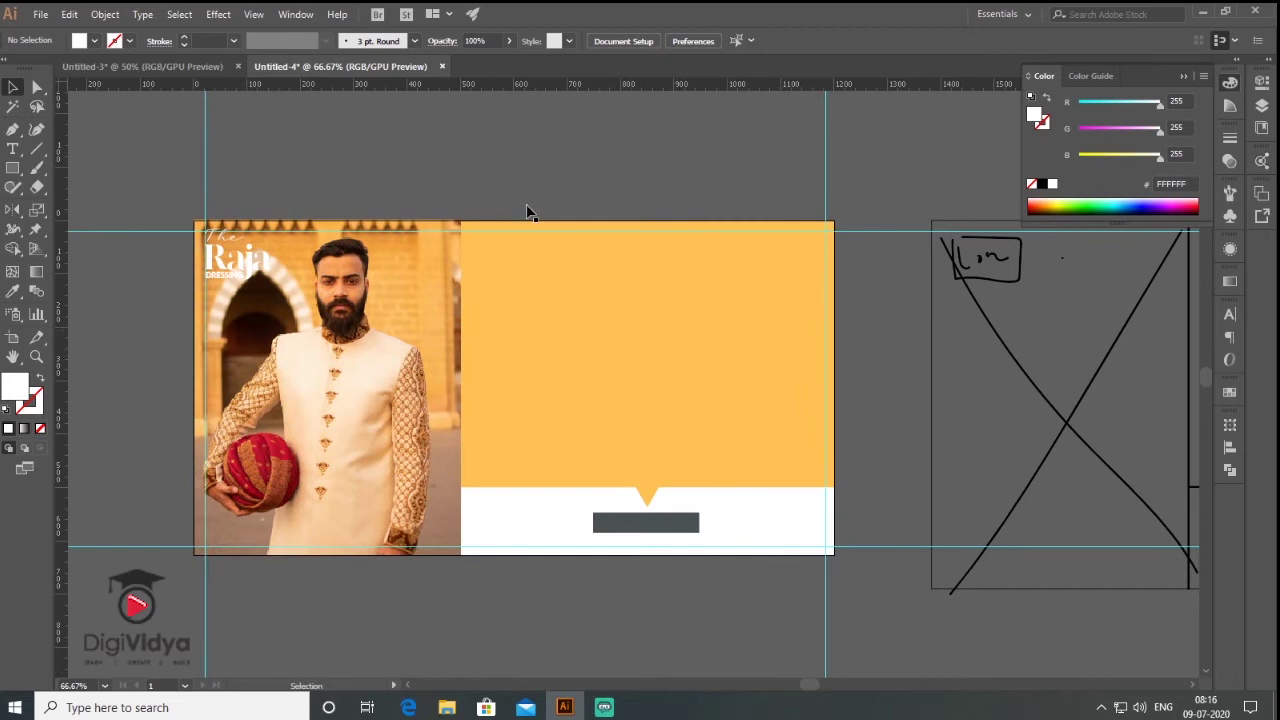
key("t")
left_click(440, 162)
type("ART LABIT BY SHEY")
key("Escape")
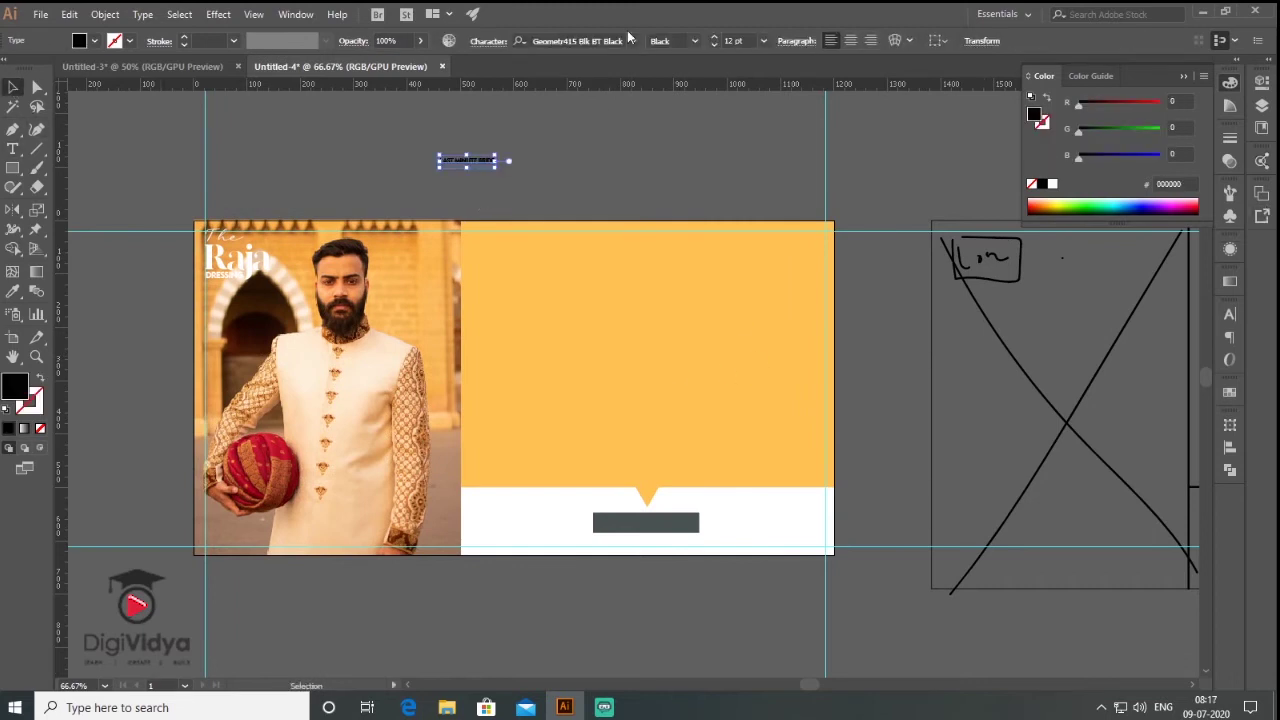
- Set the headline in the MADE Canvas font and centre its lines horizontally
left_click(628, 36)
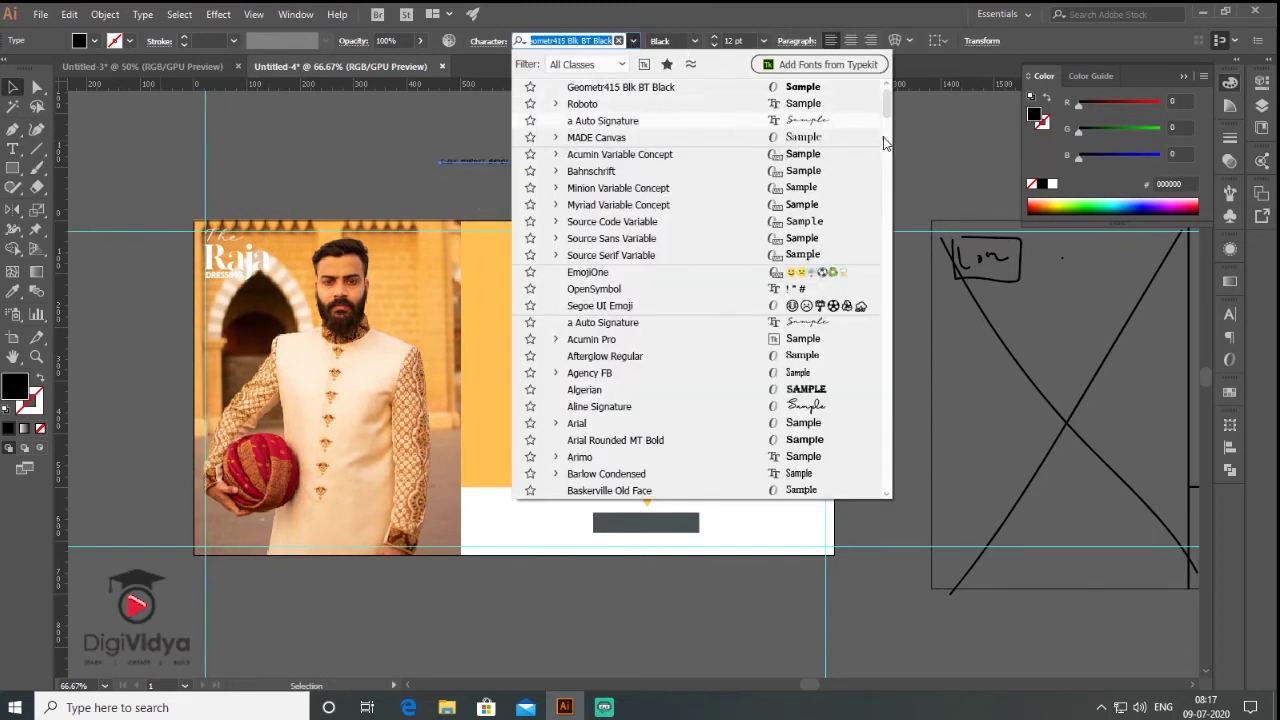
scroll(870, 140, "up", 1)
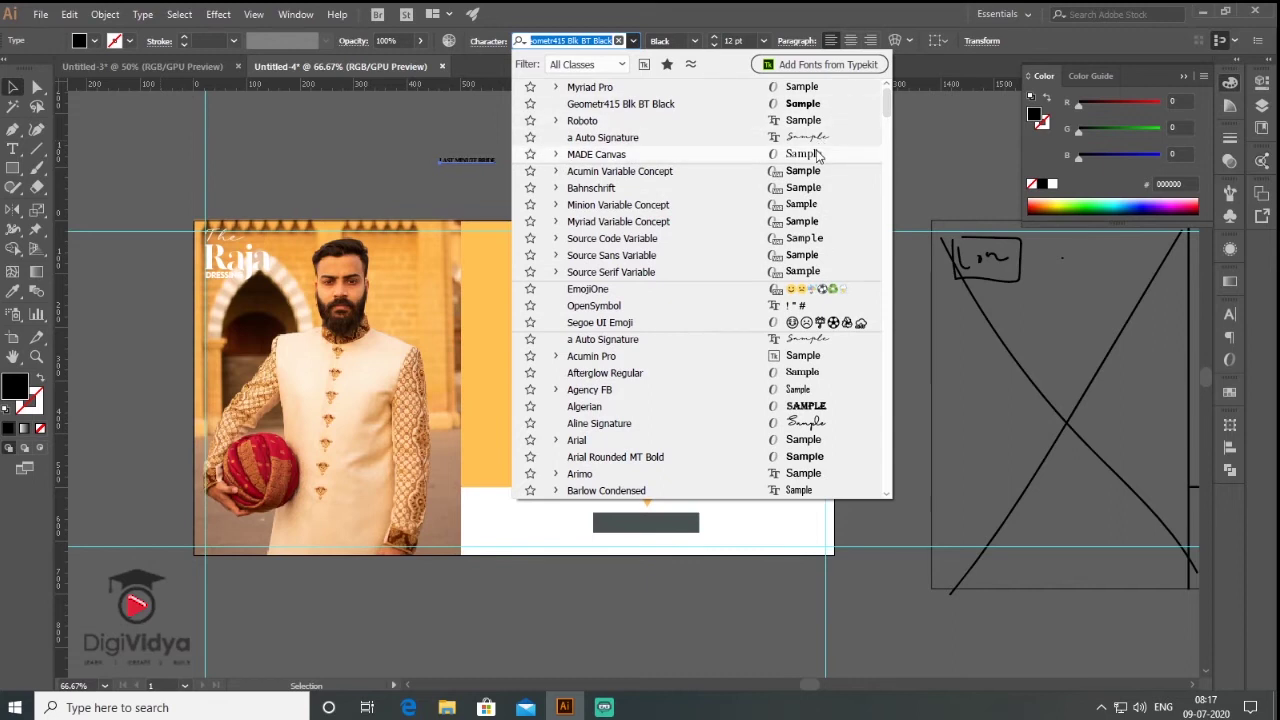
left_click(816, 155)
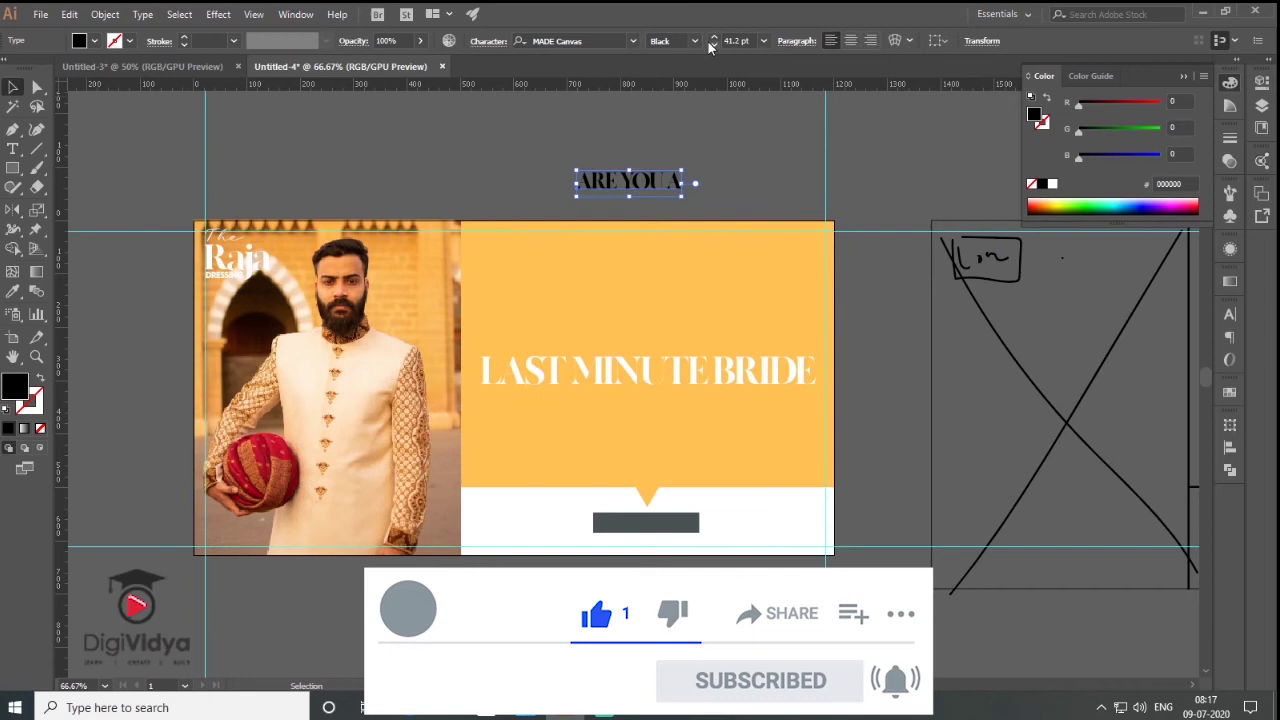
left_click(1070, 458)
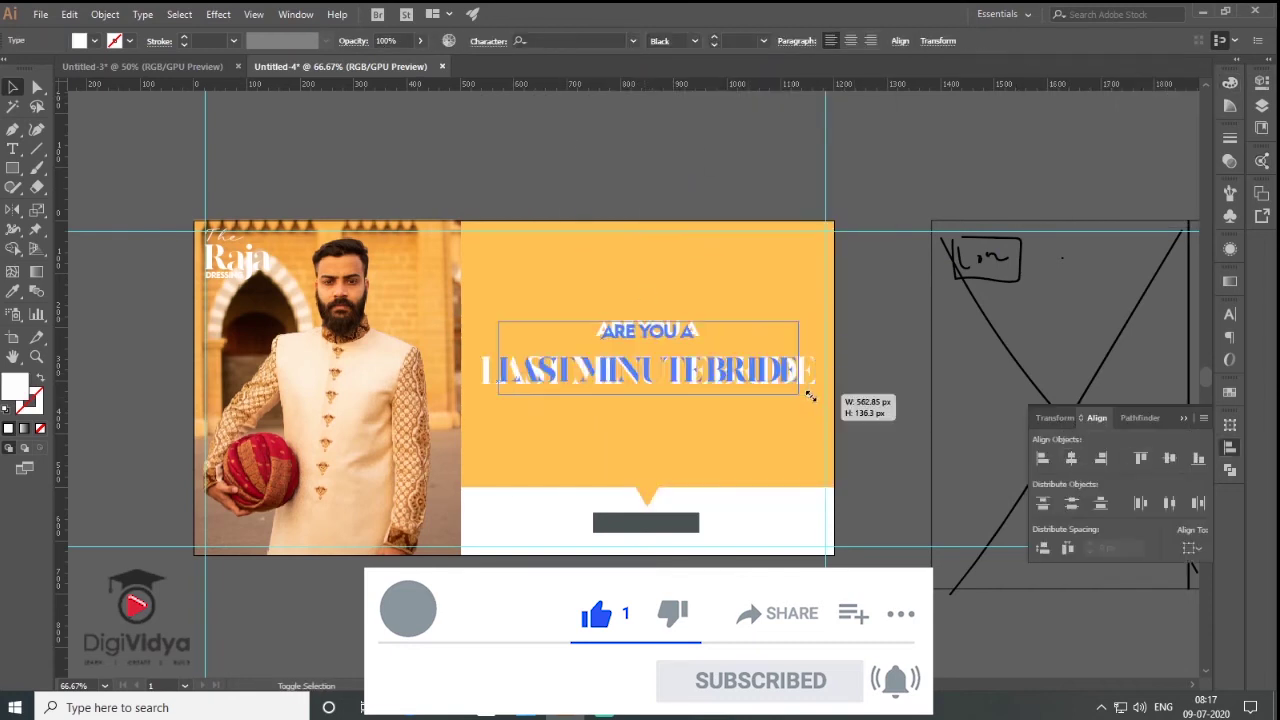
left_click(674, 154)
key("ctrl+1")
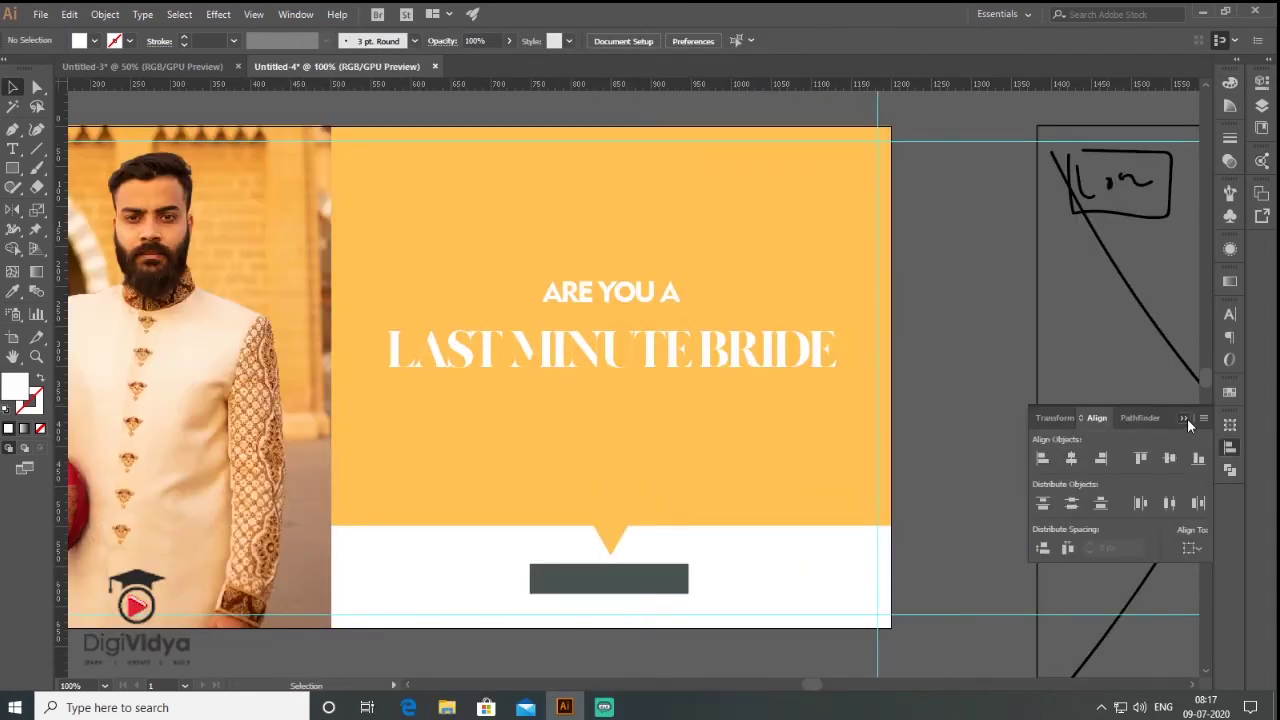
left_click(1185, 418)
scroll(380, 275, "down", 1)
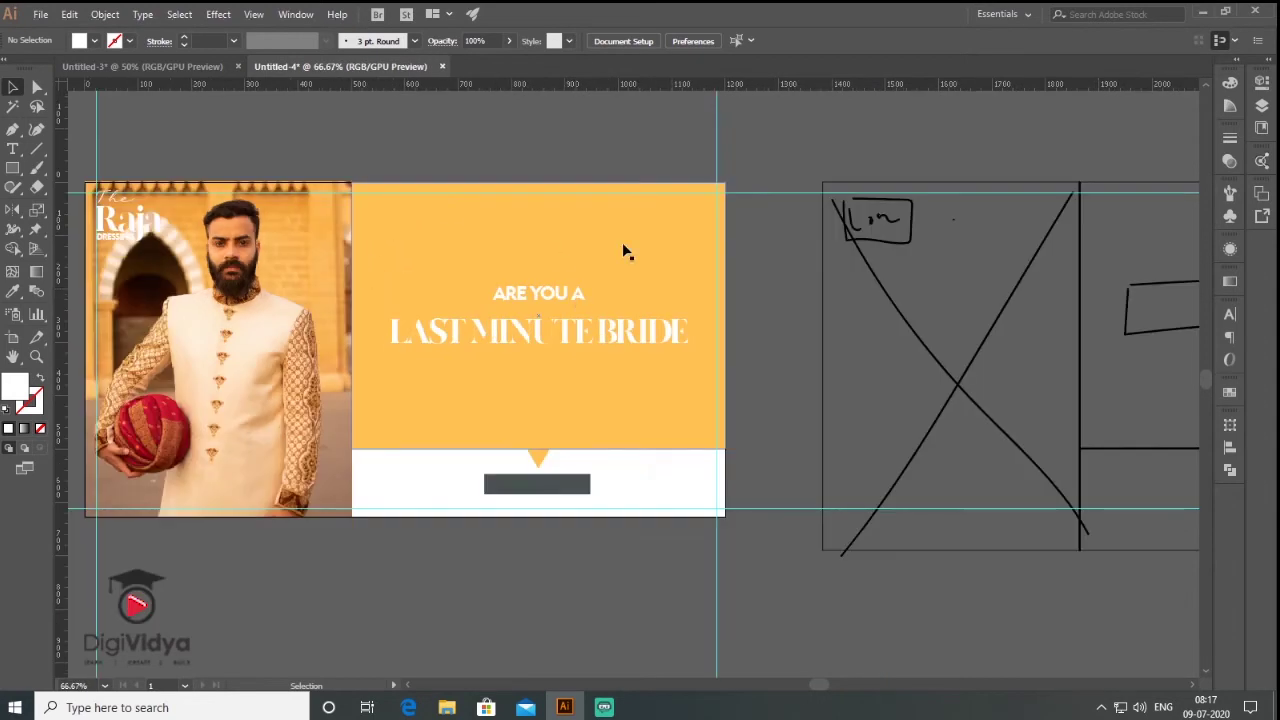
- Place the yellow chevron pattern image onto the canvas
left_click(40, 14)
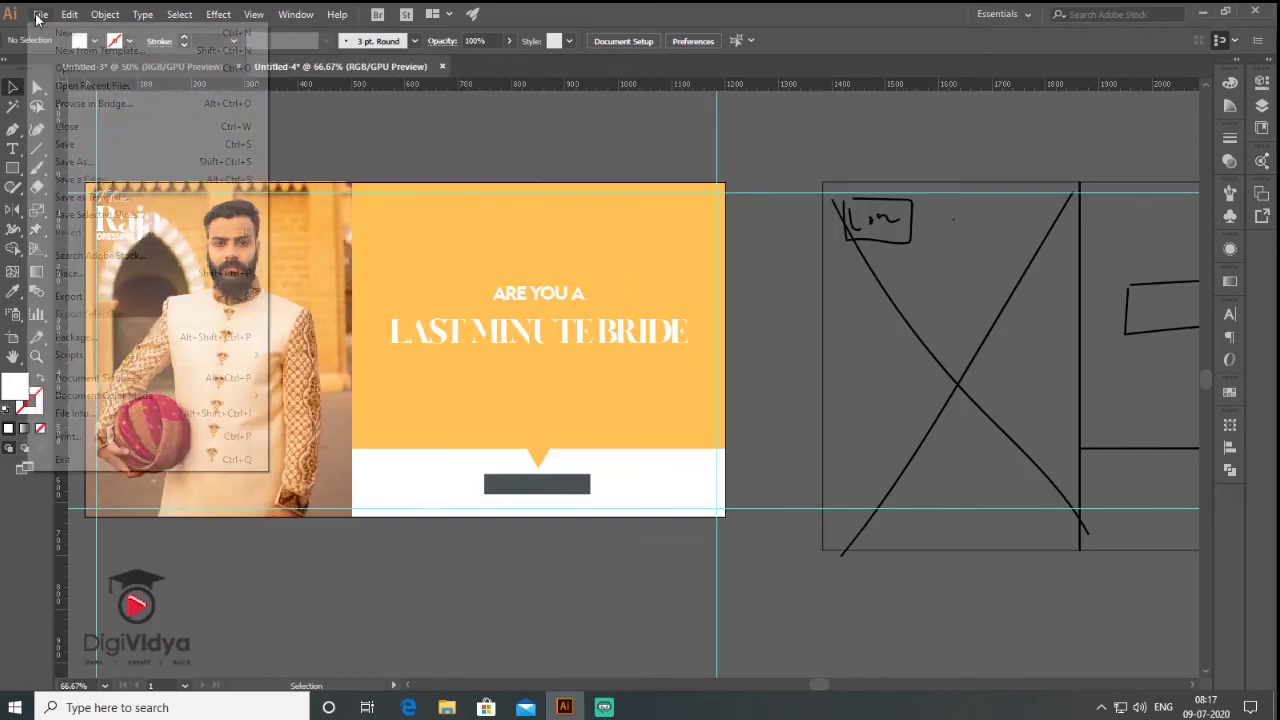
left_click(70, 272)
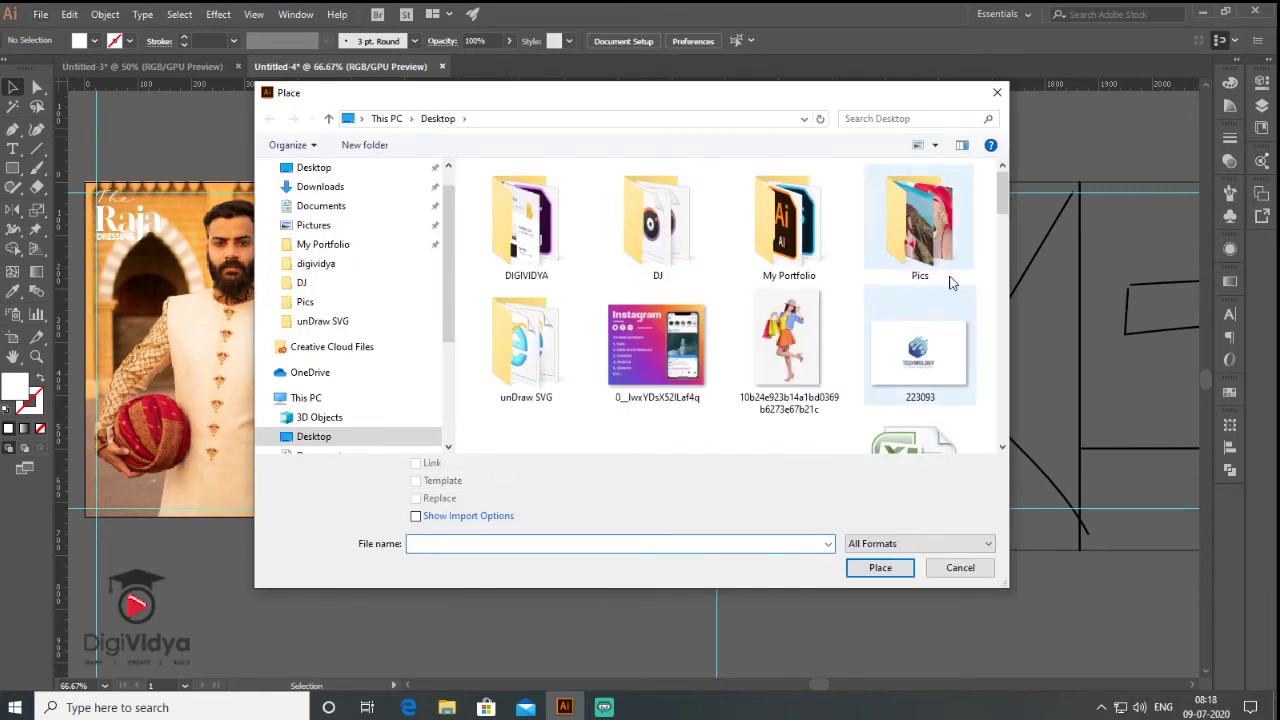
left_click_drag(1004, 195, 1006, 277)
key("Escape")
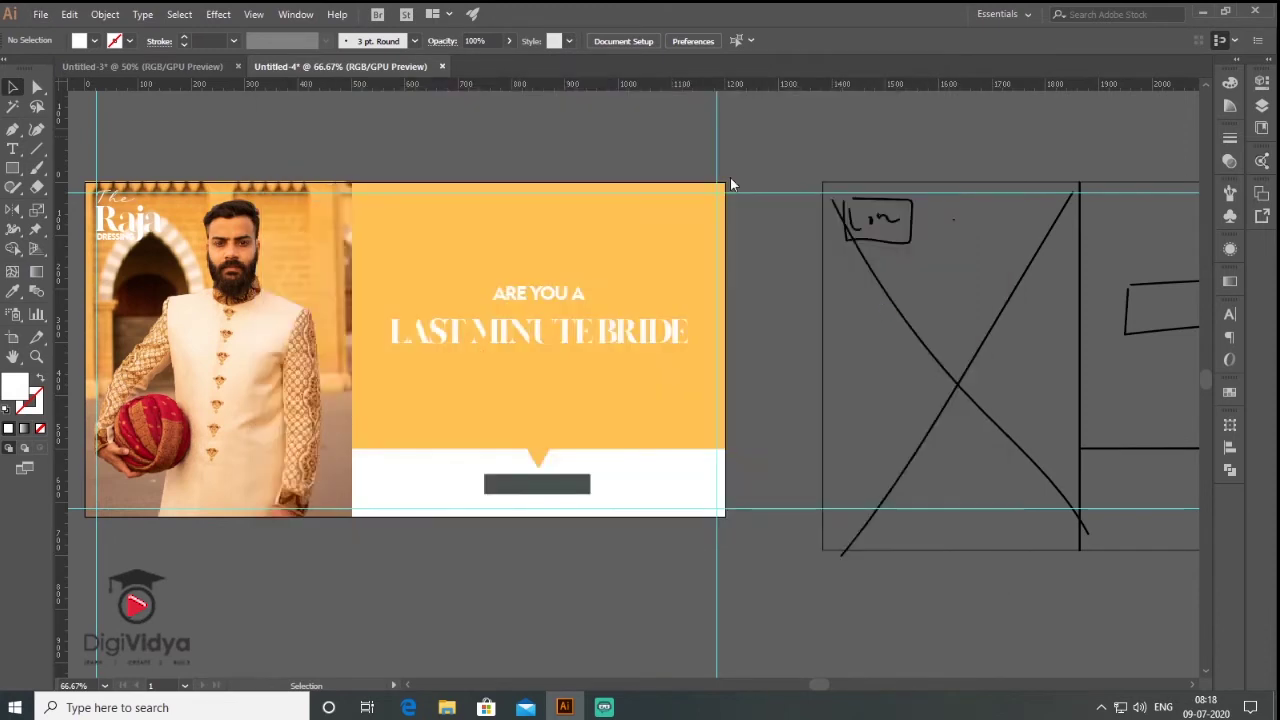
left_click(737, 185)
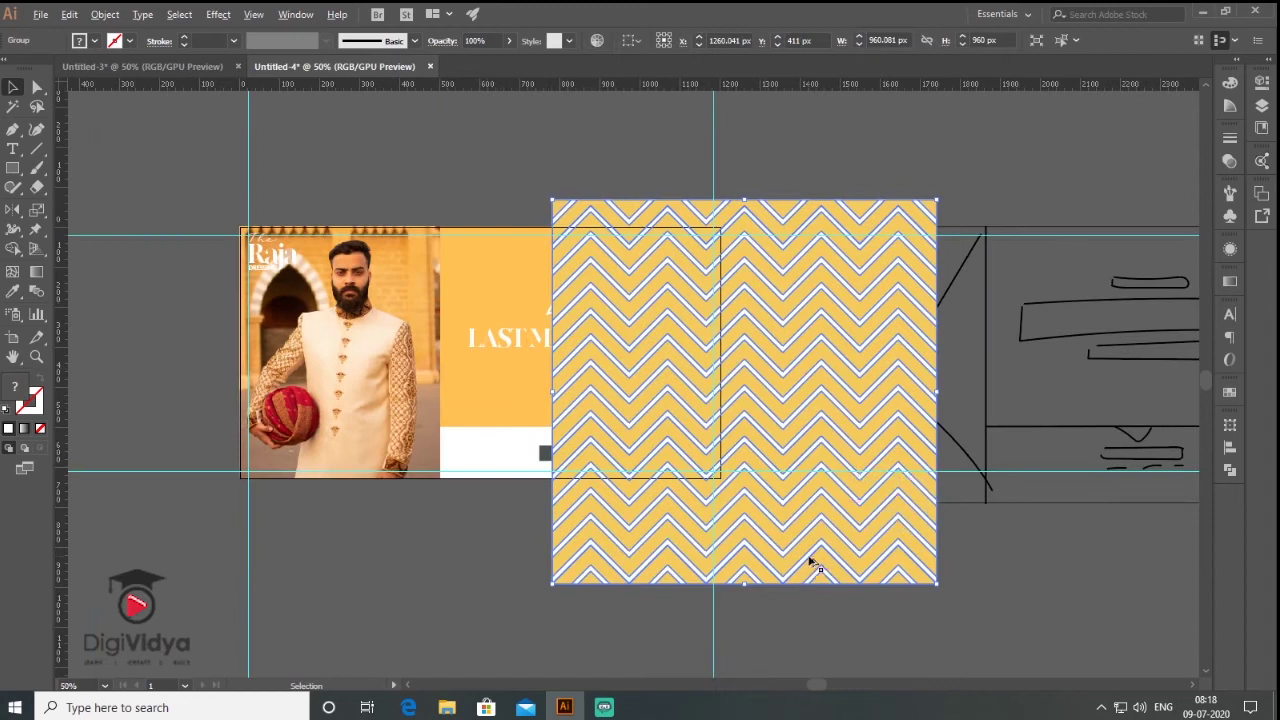
- Move and scale the chevron pattern to 700 × 496 px over the yellow panel
scroll(706, 438, "down", 3)
scroll(706, 438, "down", 2)
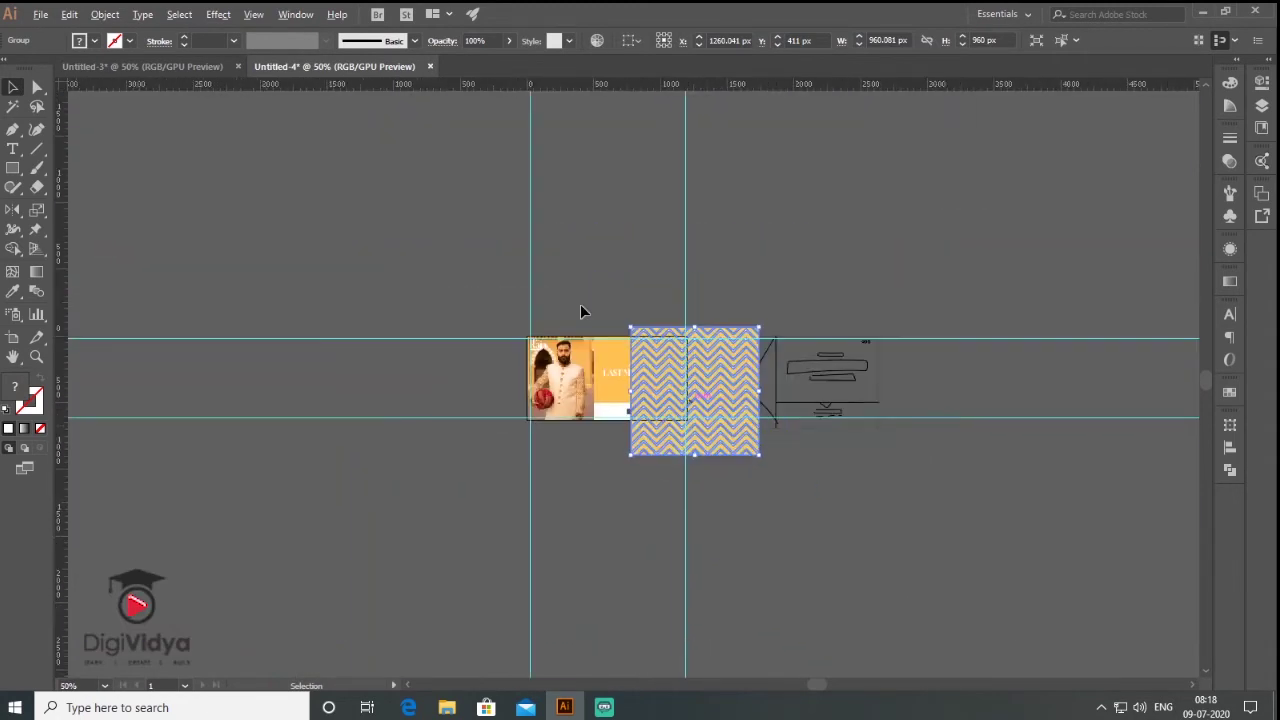
scroll(720, 438, "up", 1)
scroll(744, 443, "up", 2)
left_click_drag(639, 298, 528, 326)
left_click_drag(840, 651, 735, 465)
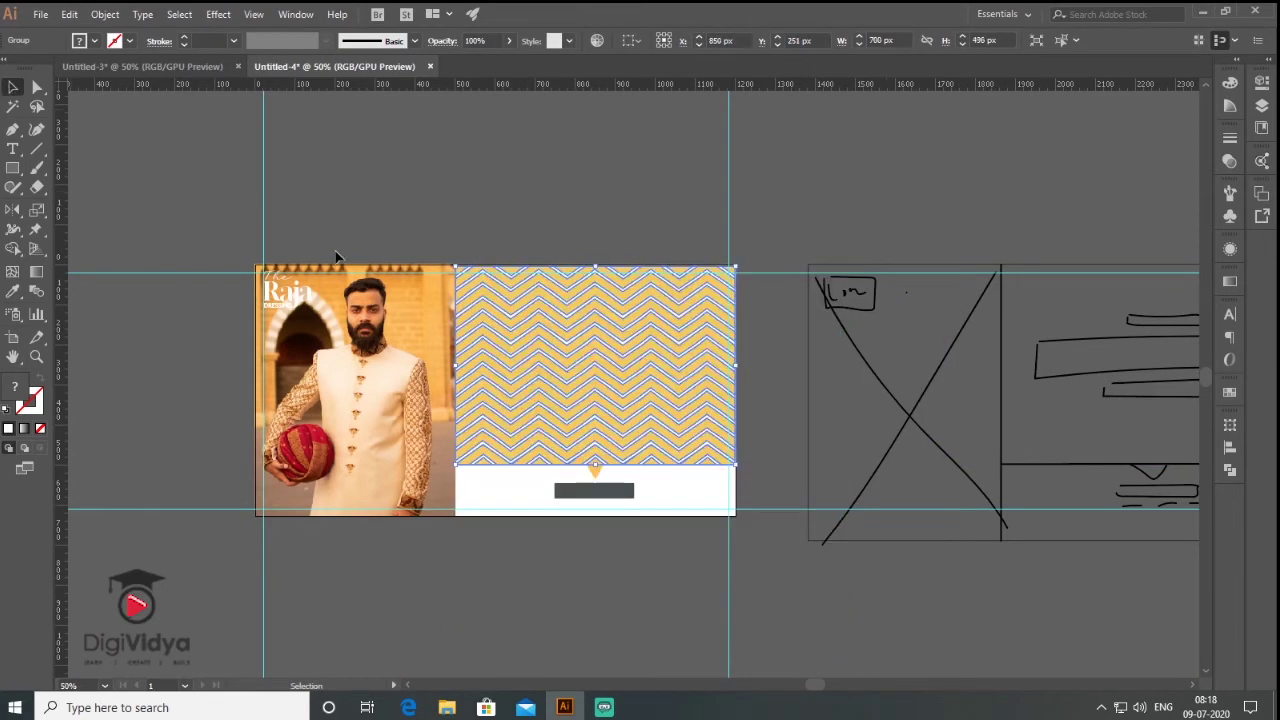
scroll(573, 482, "up", 2)
- Send the chevron pattern to the back, behind the headline
key("a")
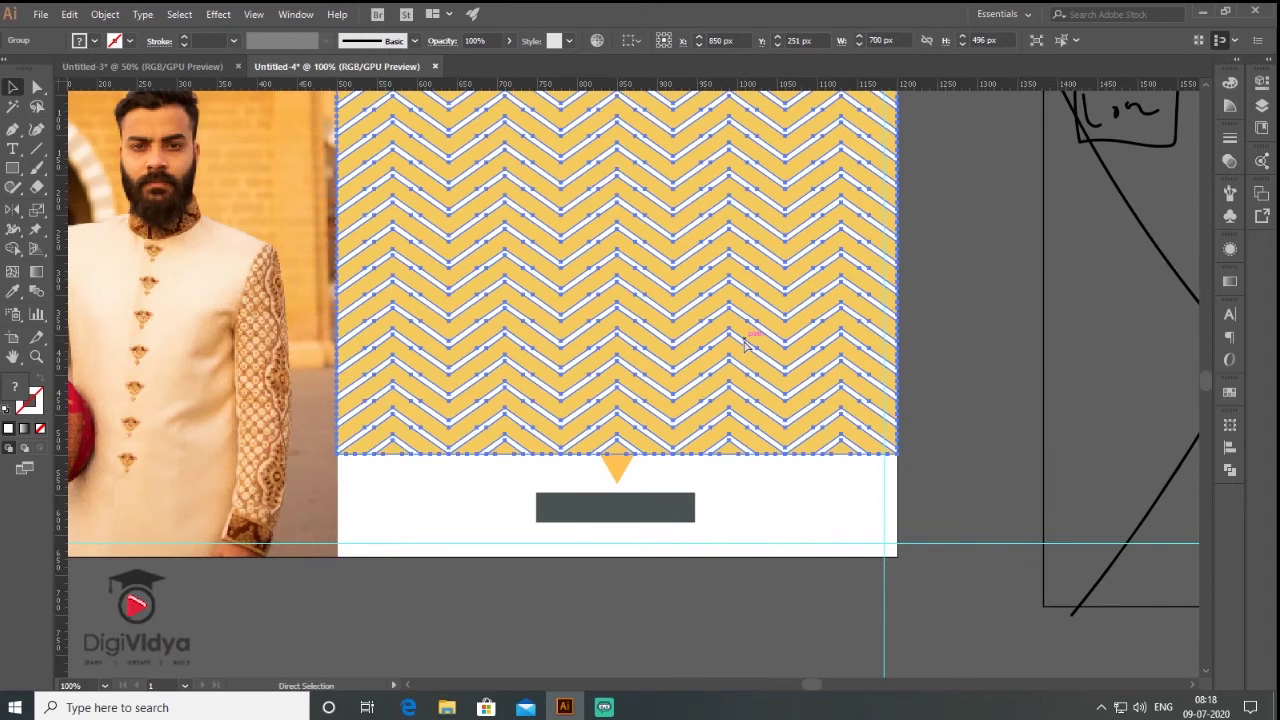
key("v")
right_click(724, 315)
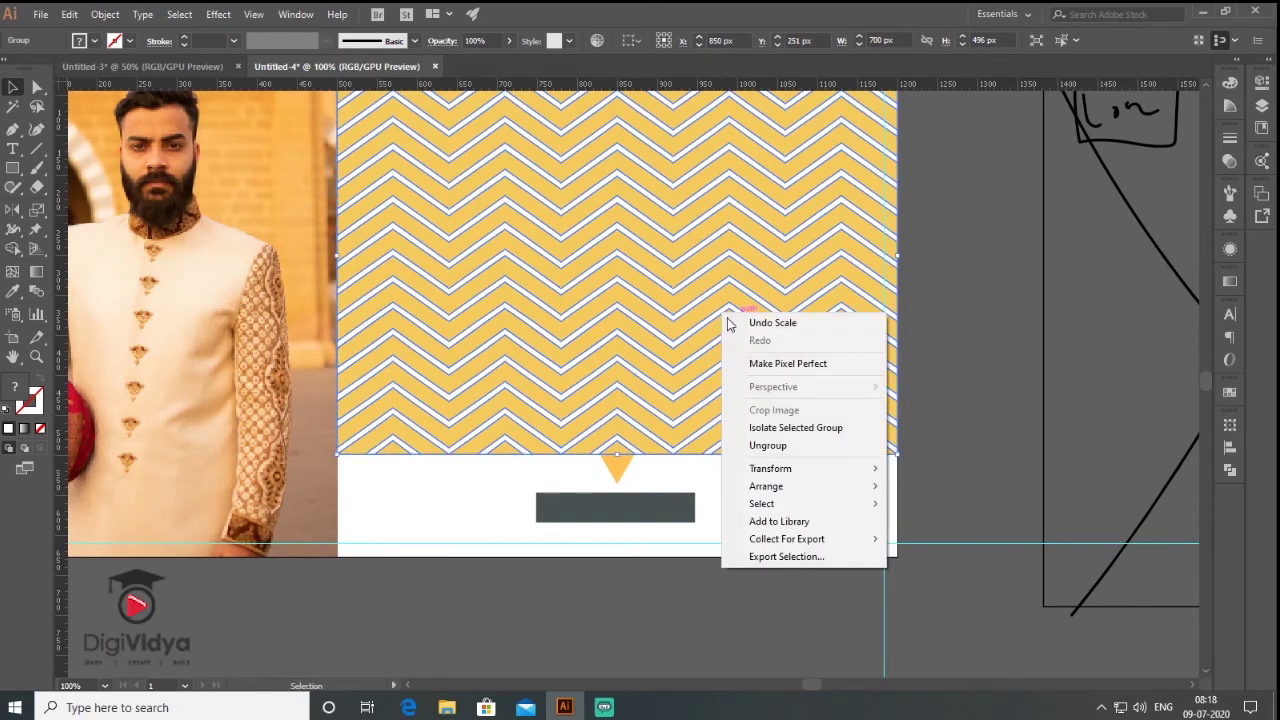
mouse_move(766, 486)
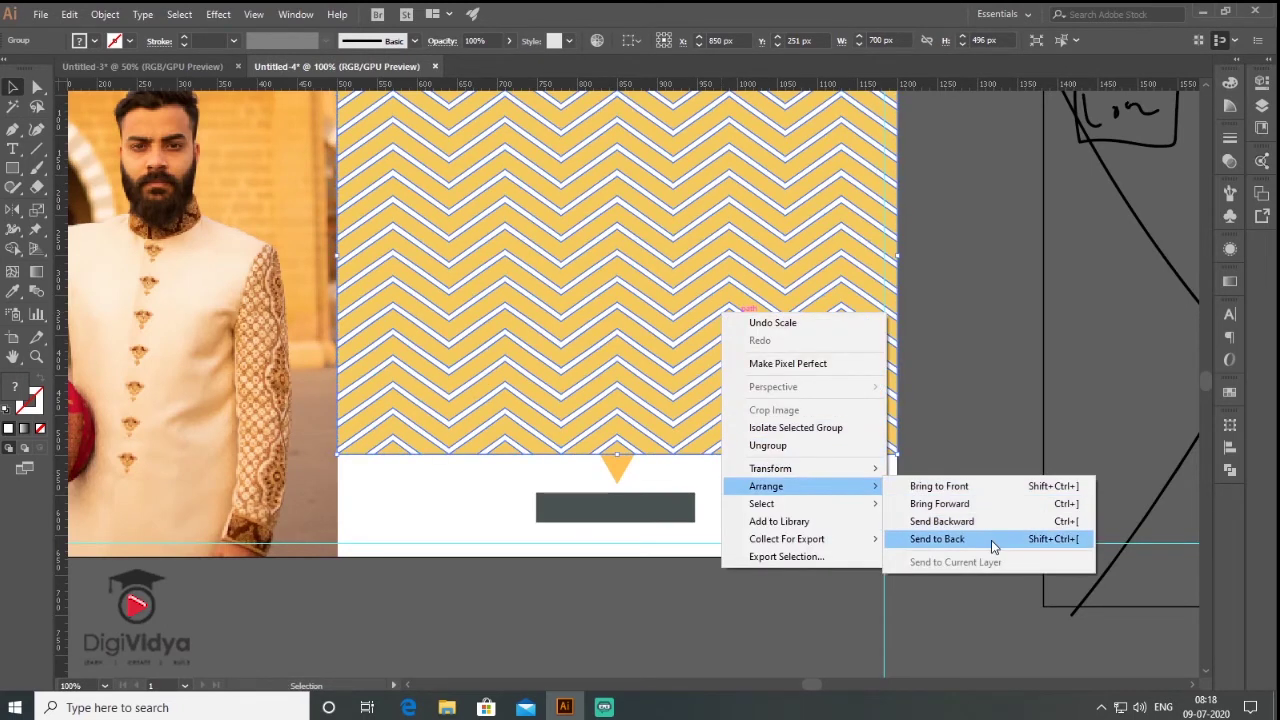
left_click(990, 524)
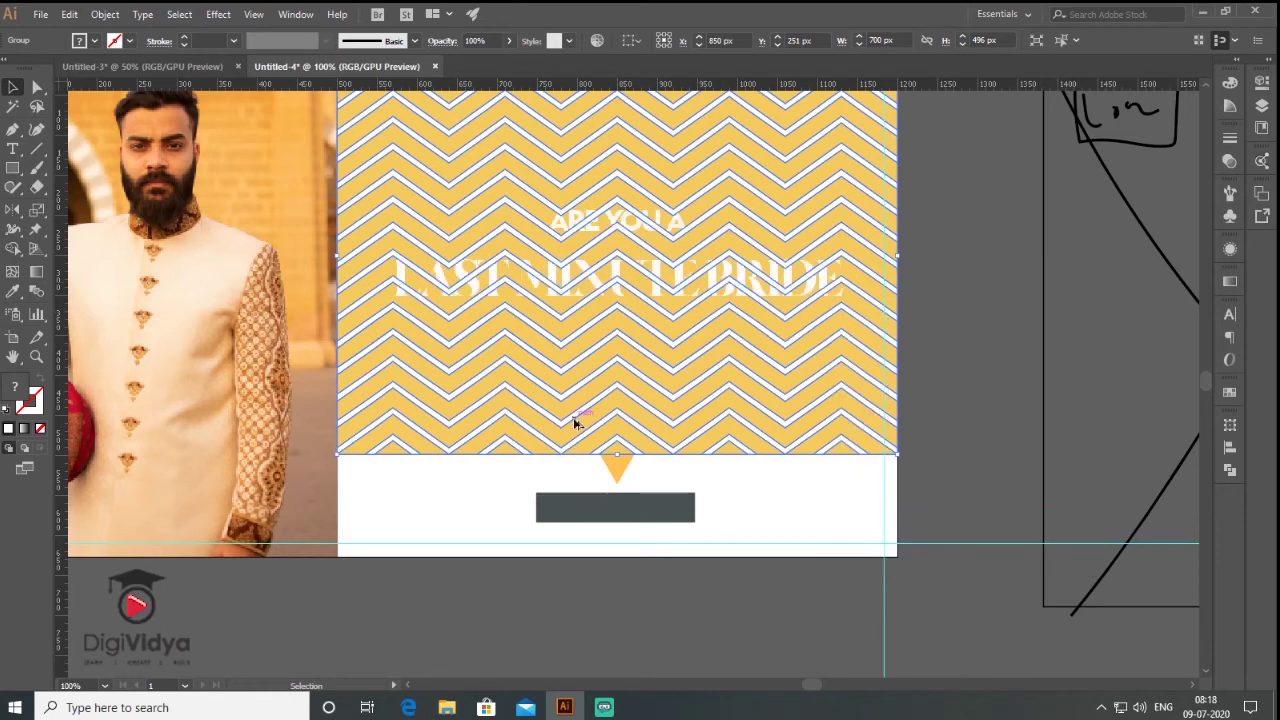
scroll(576, 423, "down", 1, "alt")
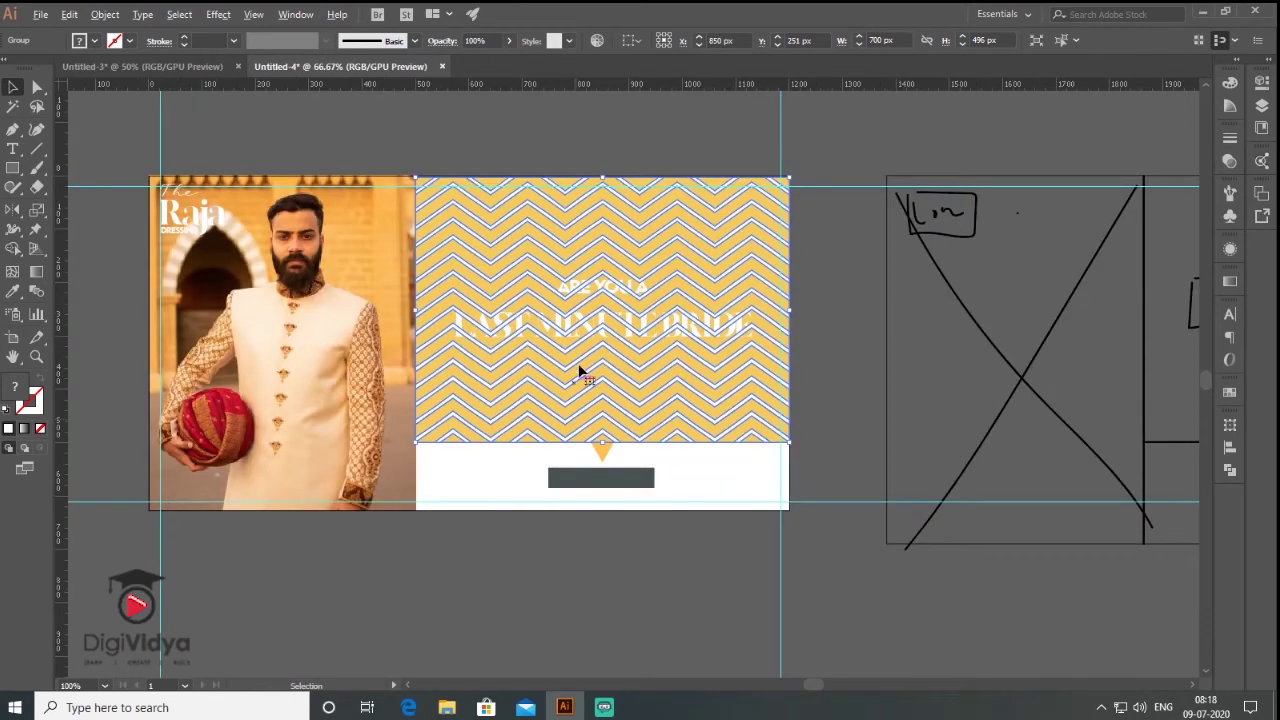
- Set the pattern's blend mode to Lighten so it only faintly textures the panel
left_click(1230, 162)
left_click(1098, 156)
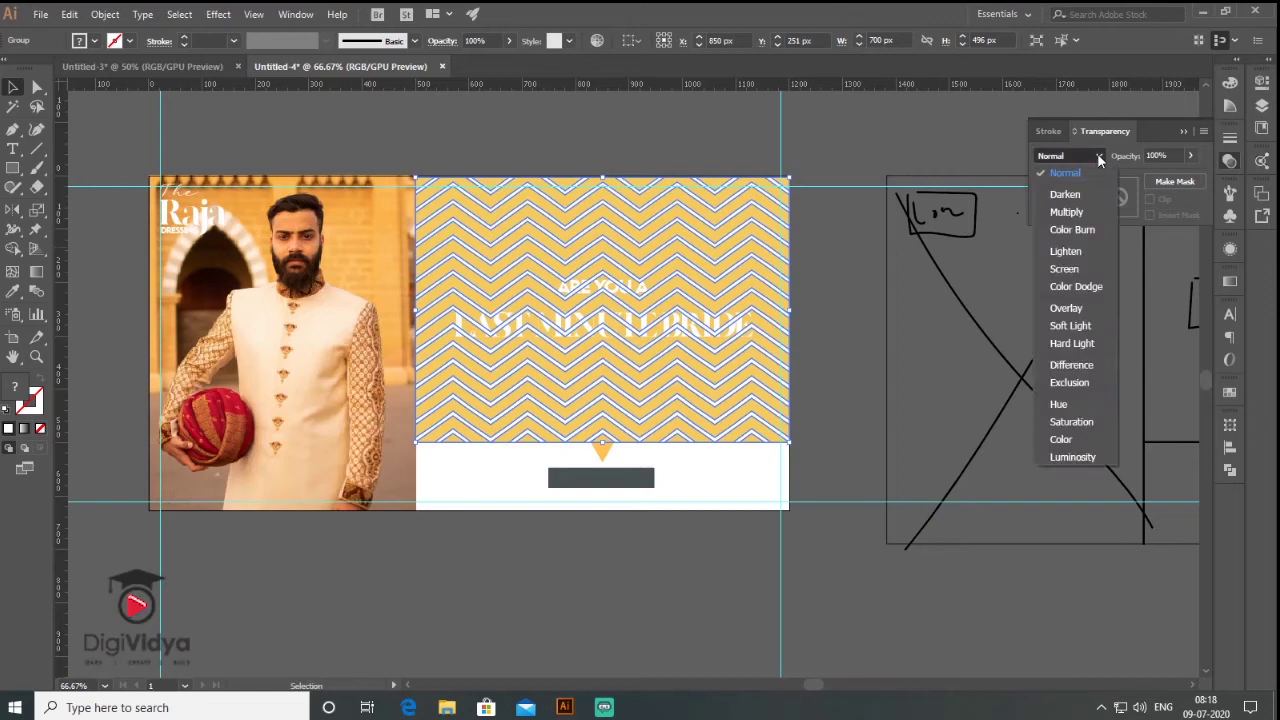
left_click(1066, 269)
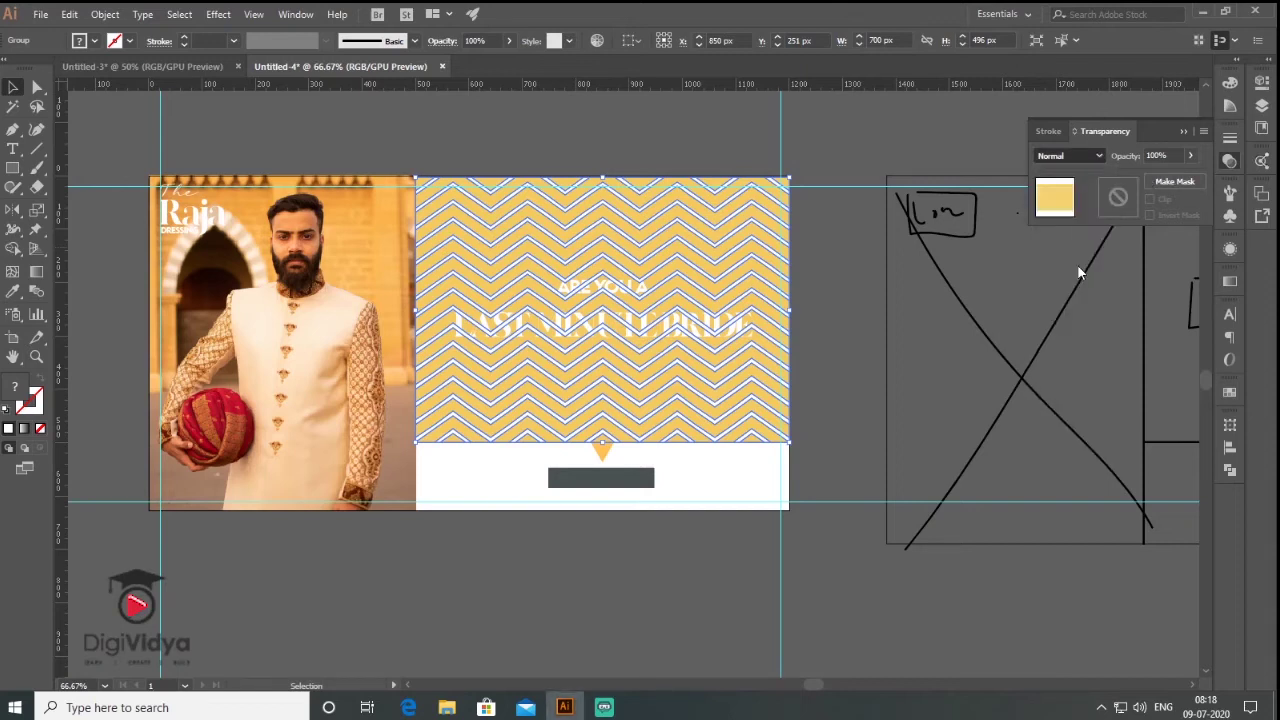
left_click(1088, 156)
left_click(1082, 250)
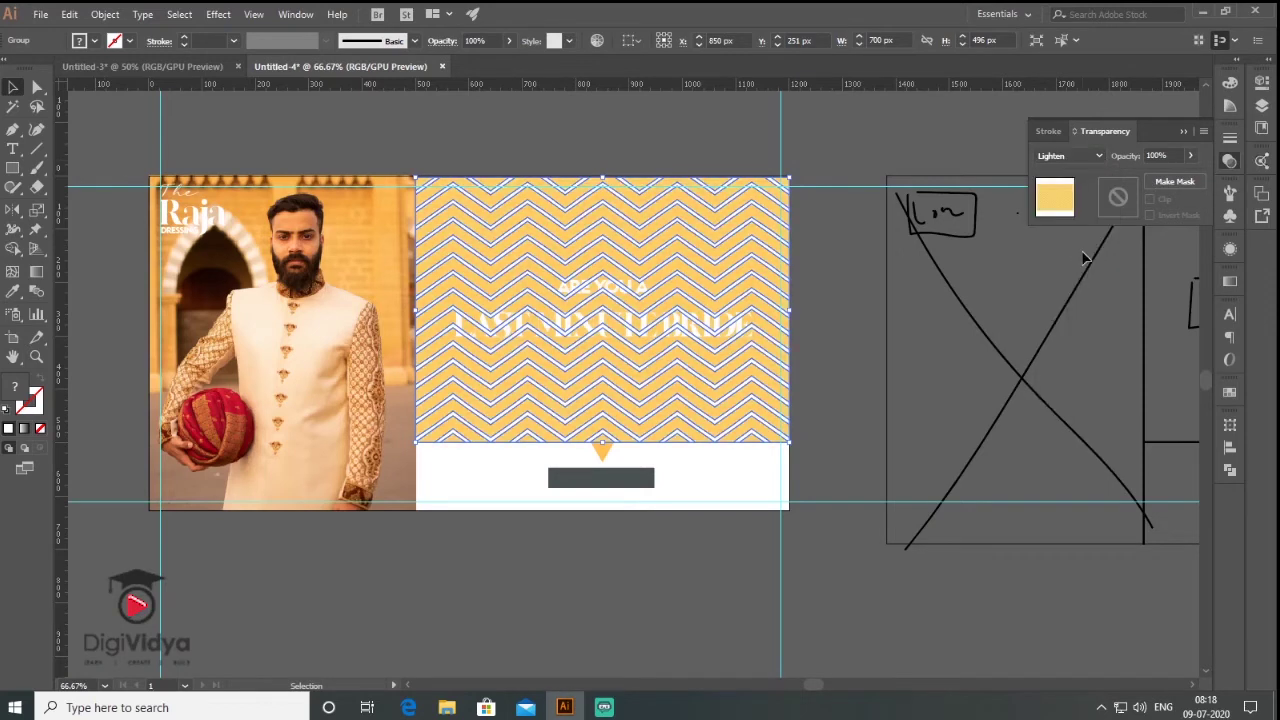
left_click(810, 215)
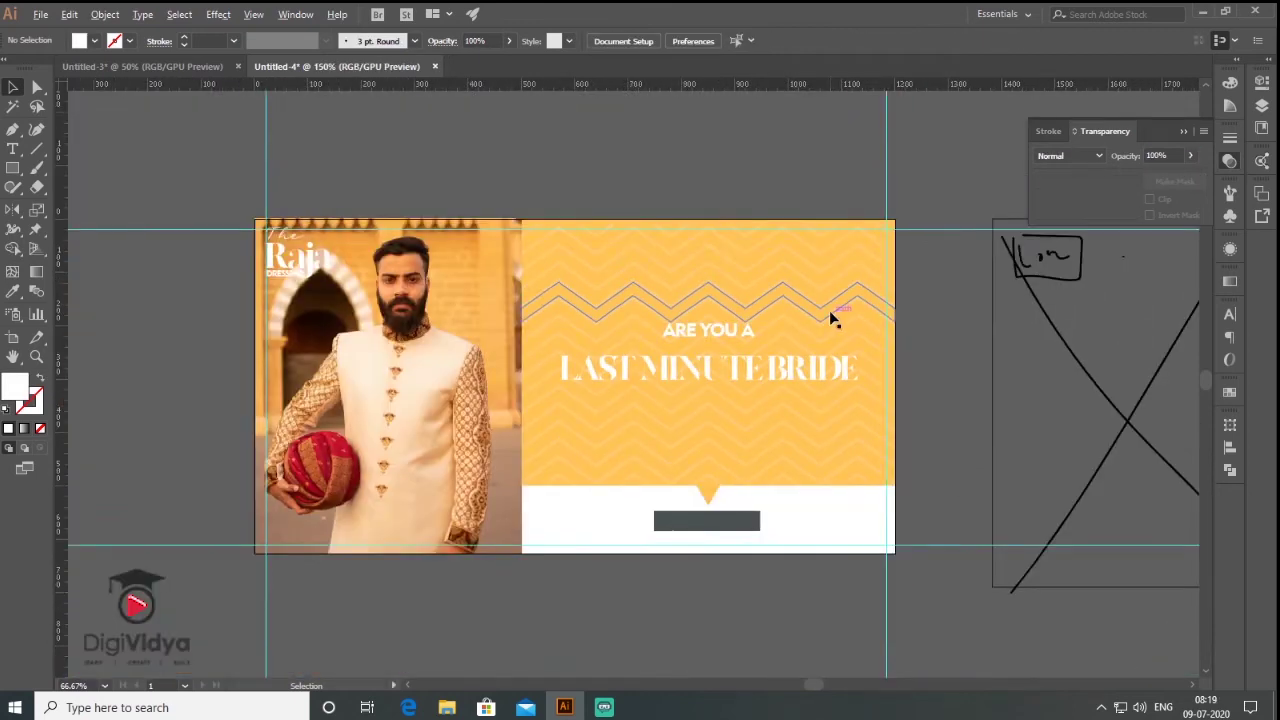
scroll(829, 310, "up", 1)
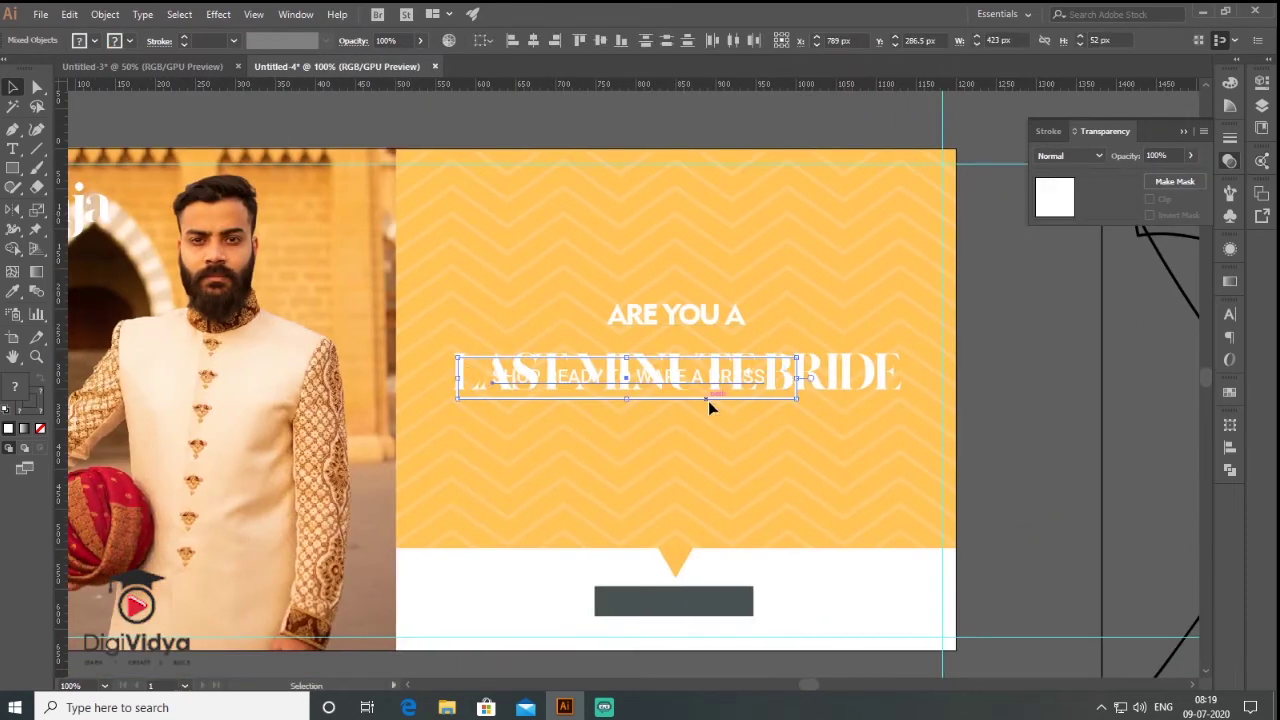
- Nudge the headline block up into place on the yellow panel
left_click(714, 498)
left_click(540, 267)
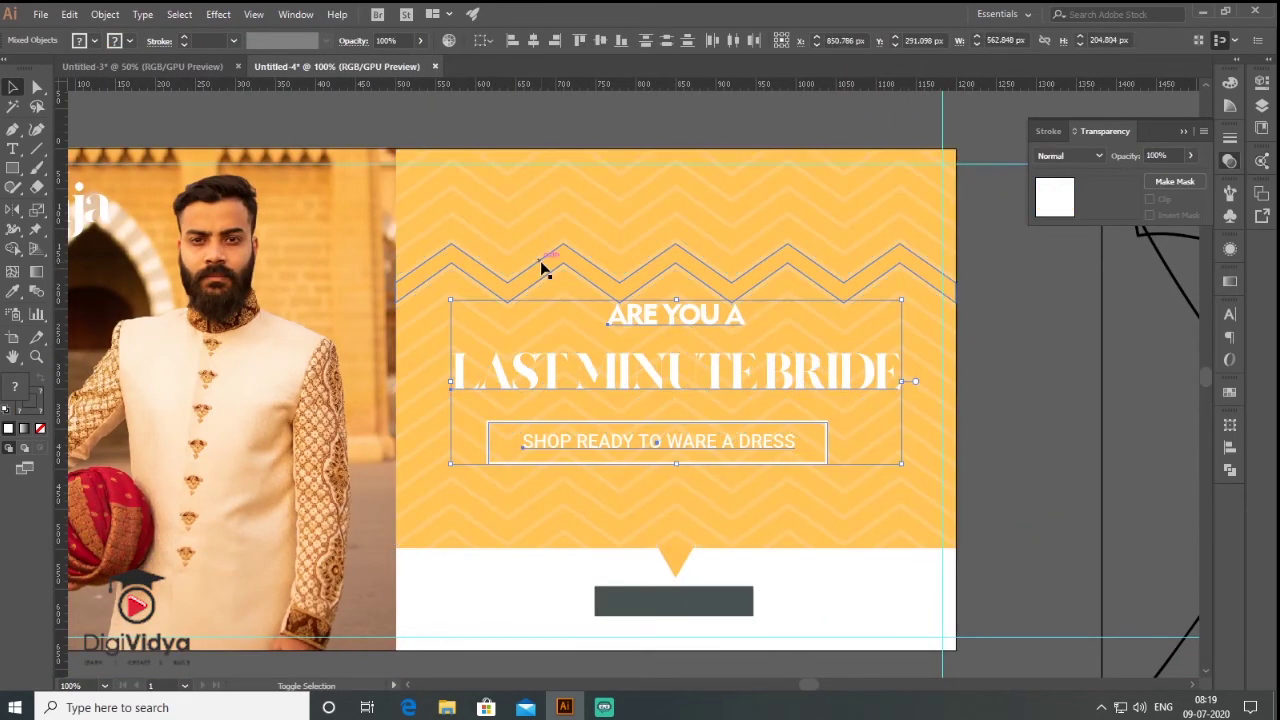
left_click(1230, 447)
left_click_drag(698, 382, 701, 354)
key("ctrl+plus")
left_click(589, 402)
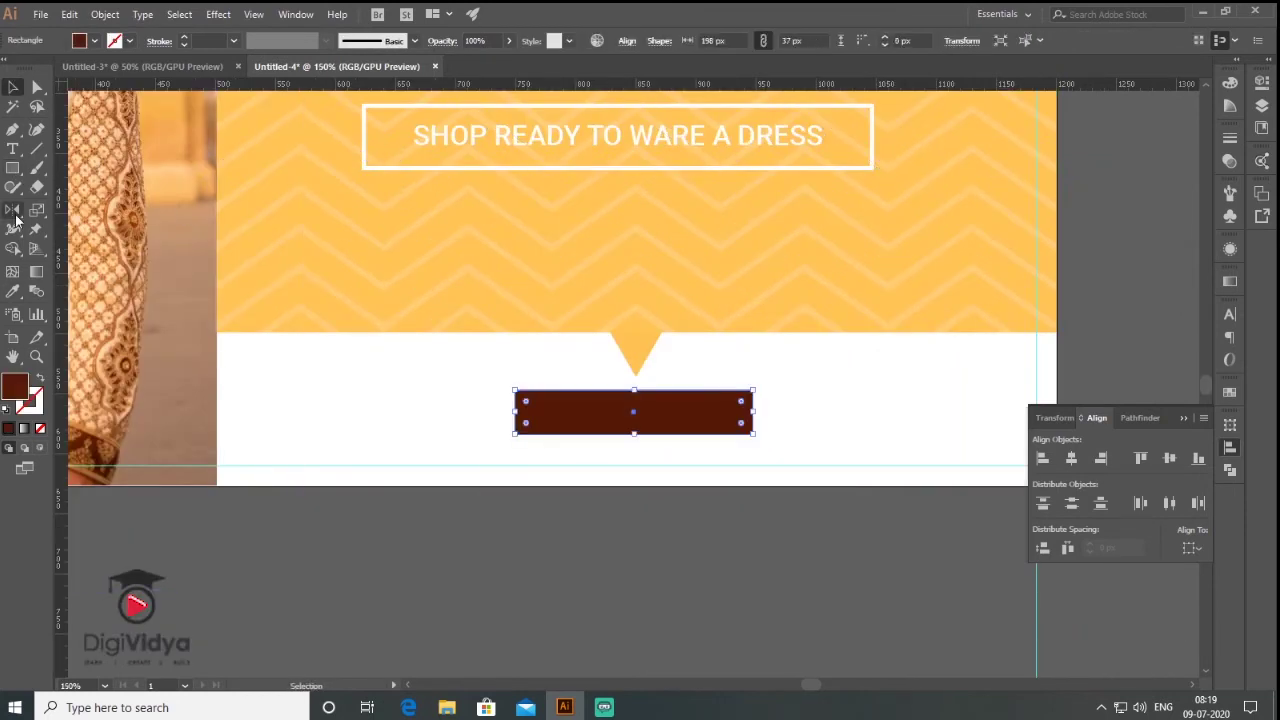
- Add a 'CLICK HERE' text label below the banner
left_click(13, 148)
left_click(608, 590)
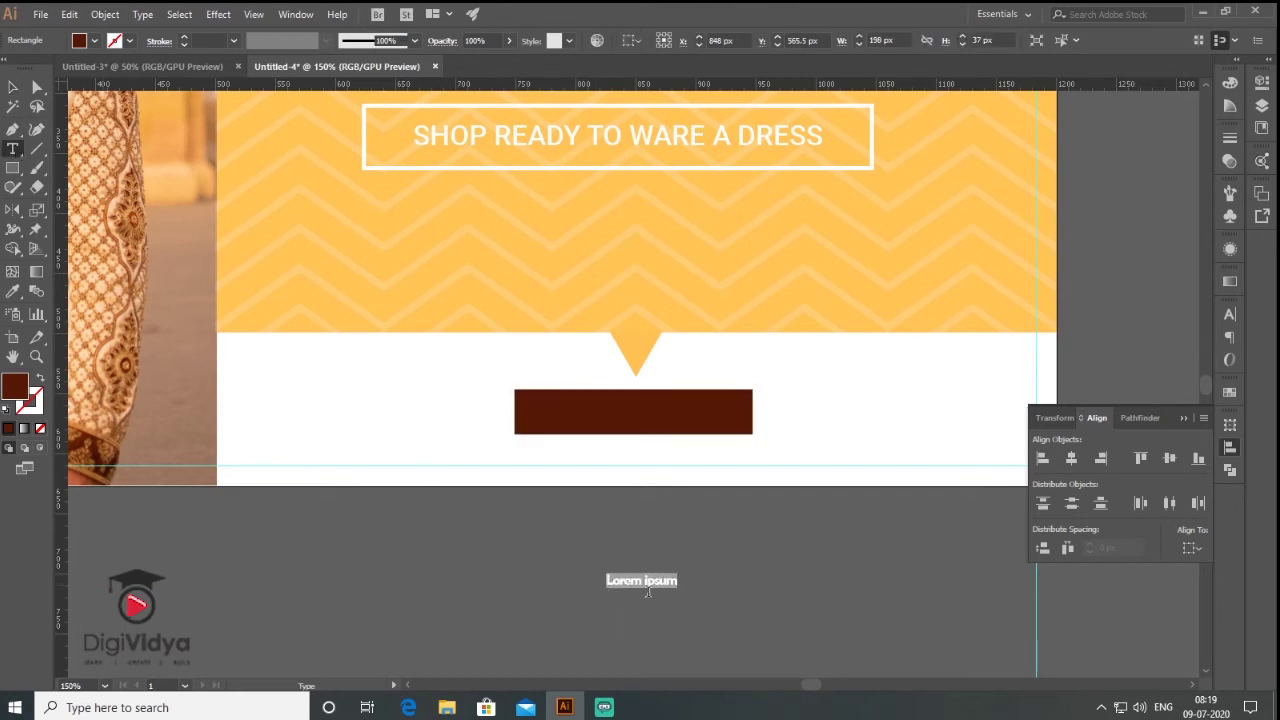
type("CLICK HERE")
key("Escape")
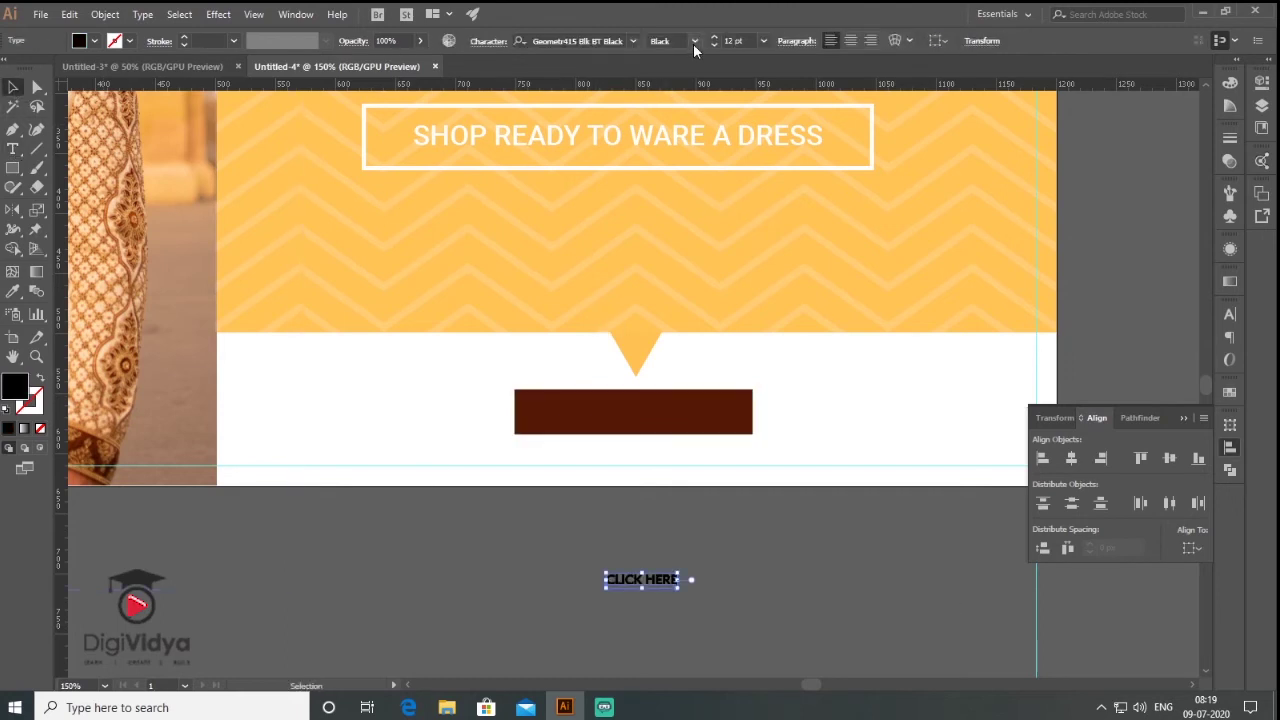
- Set CLICK HERE to Roboto Medium with tracking 50
left_click(634, 41)
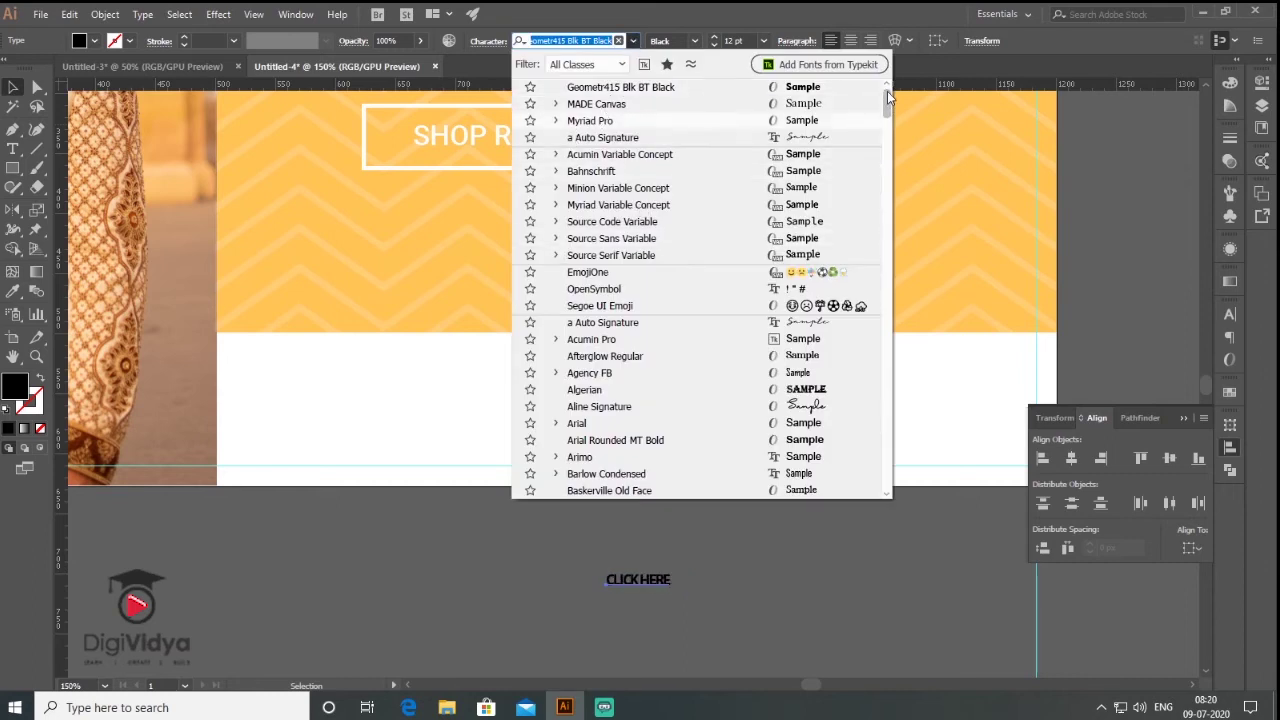
scroll(640, 140, "up", 1)
left_click(557, 87)
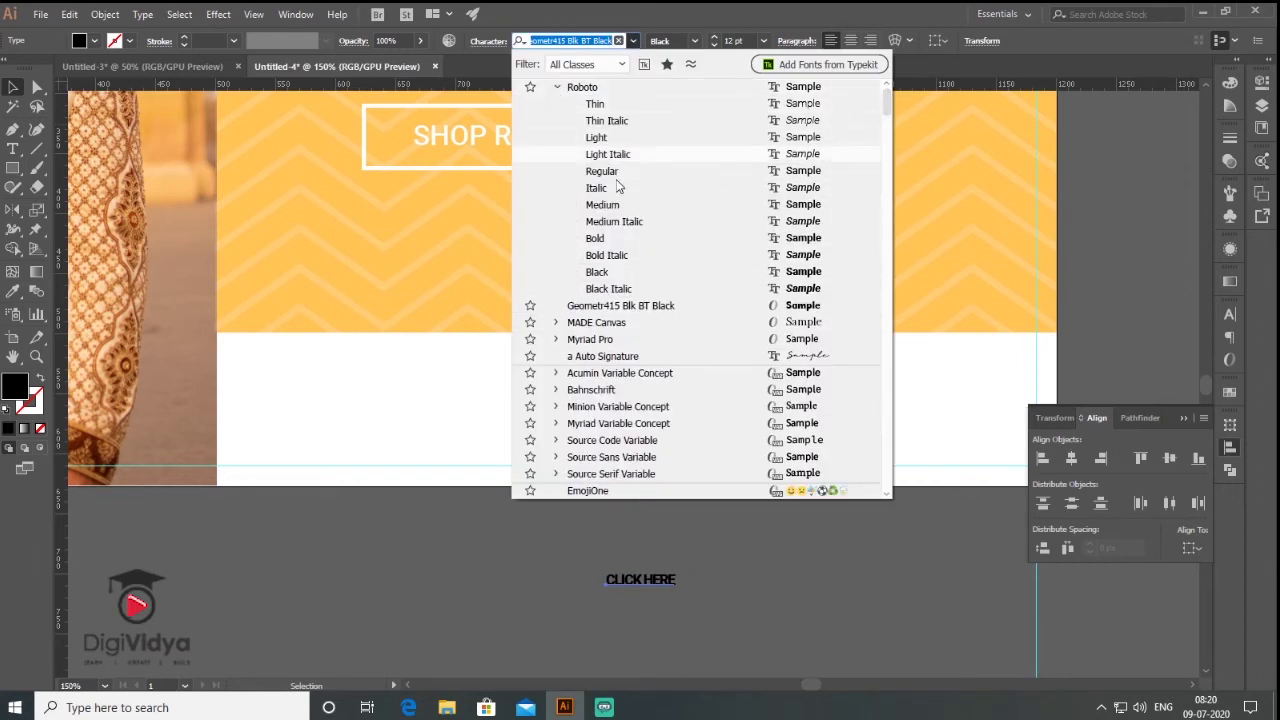
left_click(786, 205)
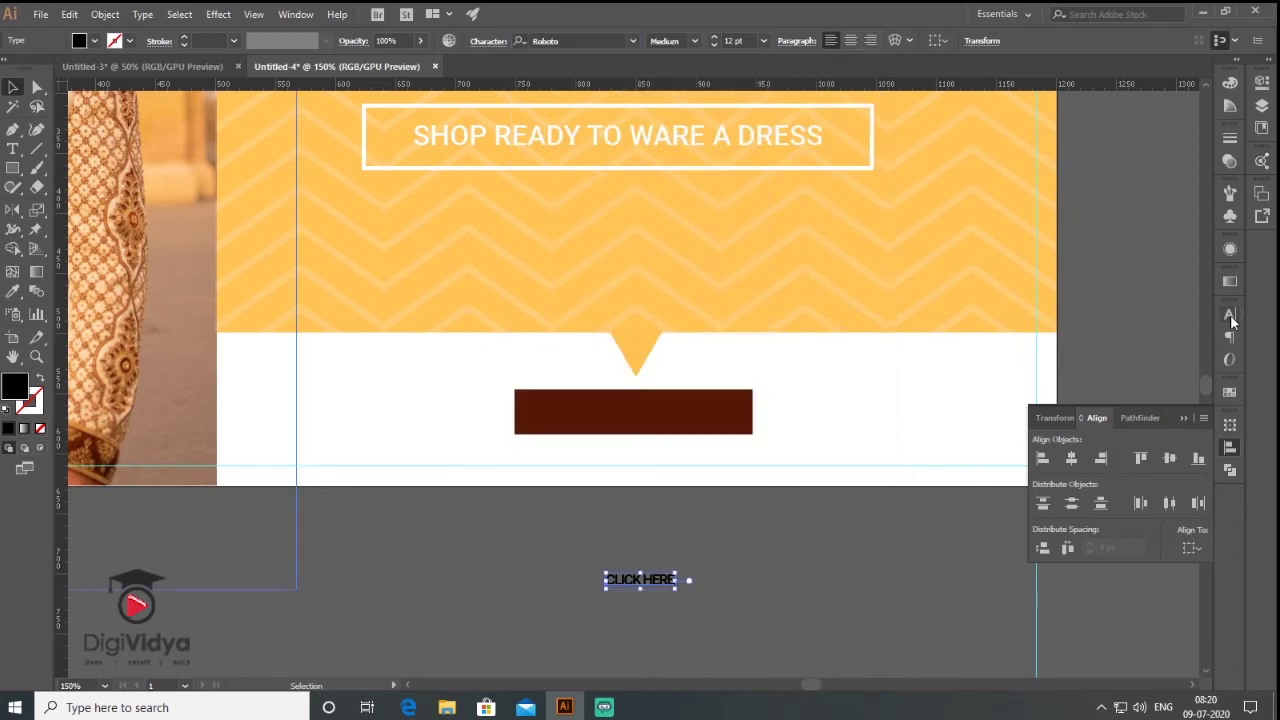
left_click(1230, 316)
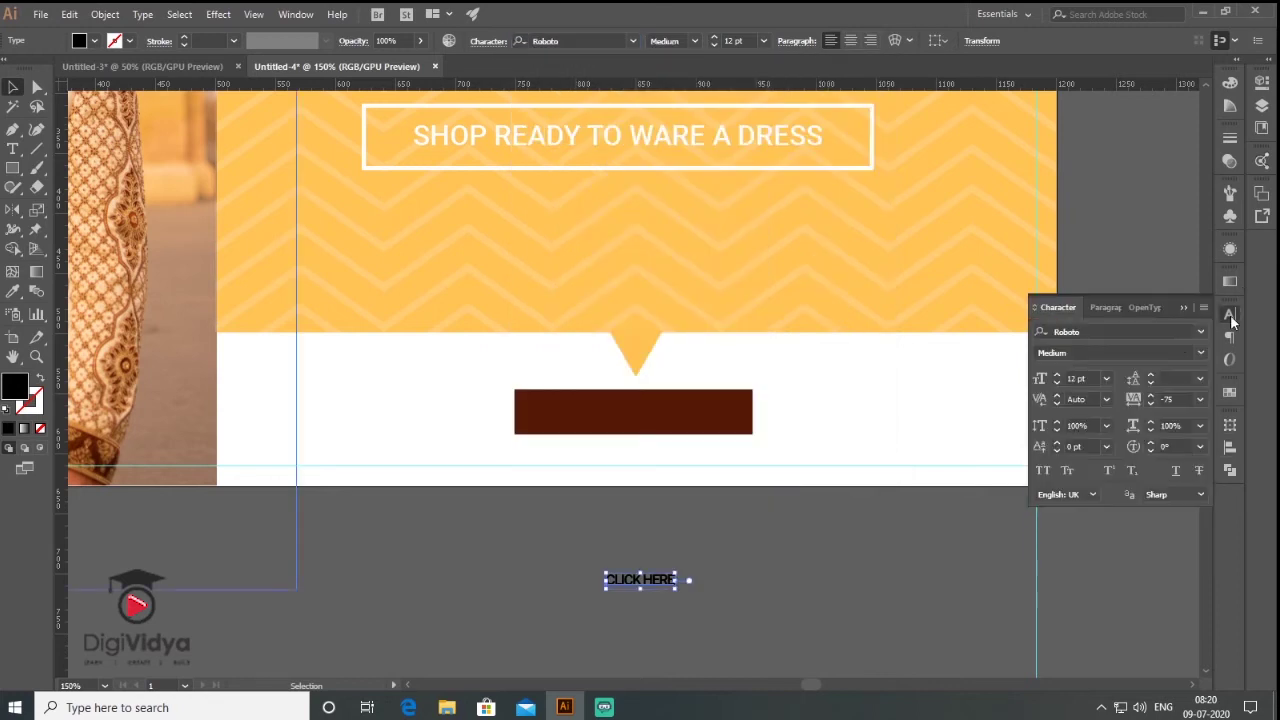
left_click(1202, 400)
left_click(1220, 607)
- Make the label white and centre it horizontally on the brown button
mouse_move(676, 580)
left_mouse_down()
mouse_move(666, 418)
mouse_move(654, 414)
left_mouse_up()
left_click(8, 428)
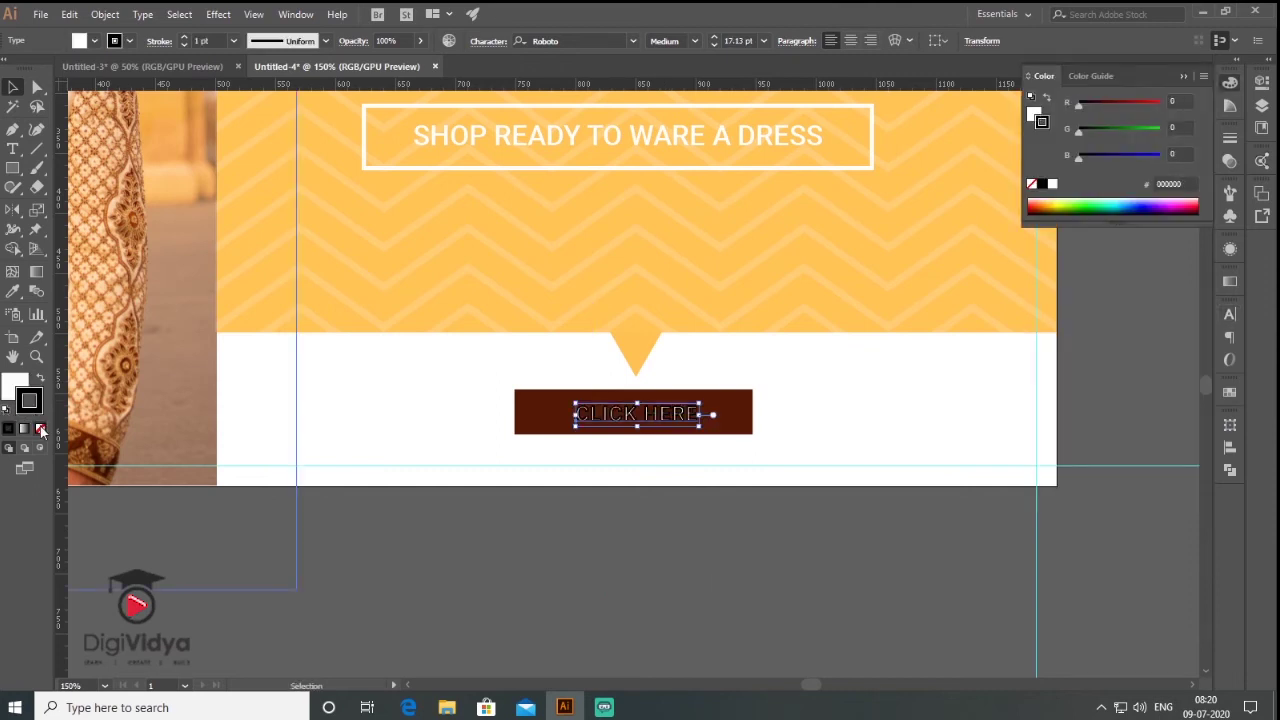
left_click(658, 440)
left_click(1232, 452)
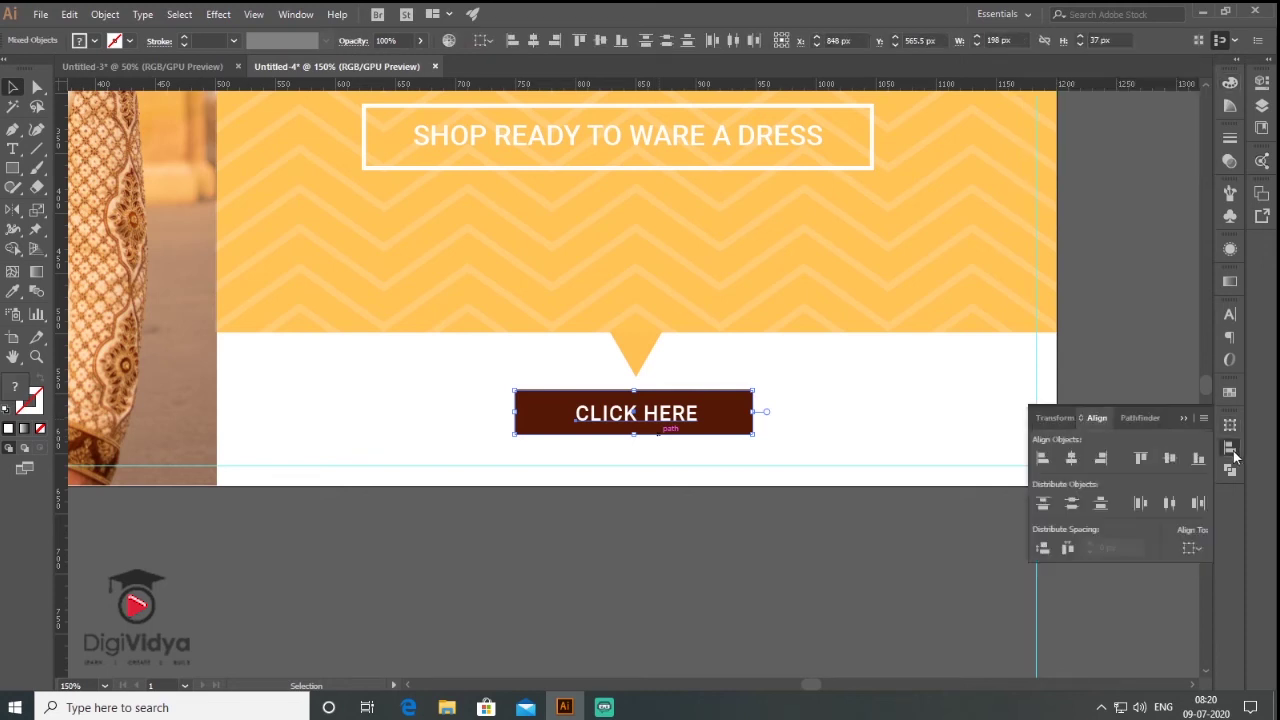
left_click(1071, 457)
left_click(13, 149)
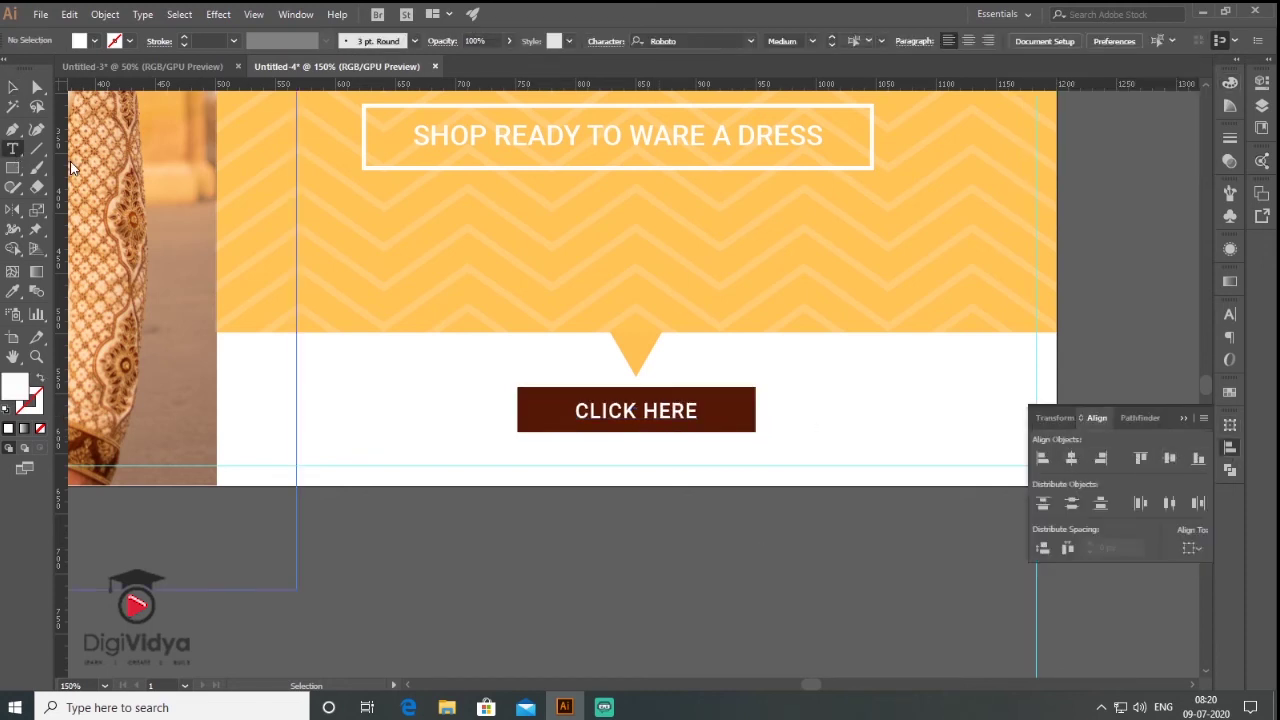
left_click(533, 553)
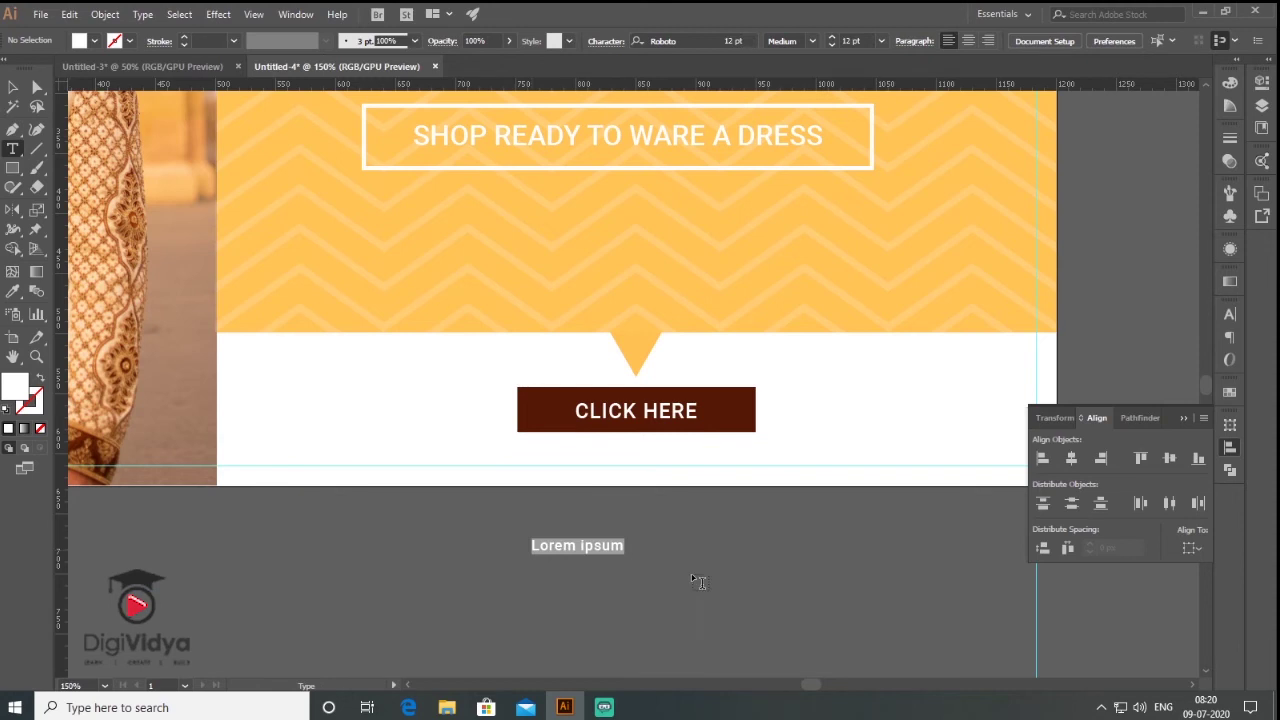
type("www.therahadressing.com")
key("Escape")
left_click(694, 41)
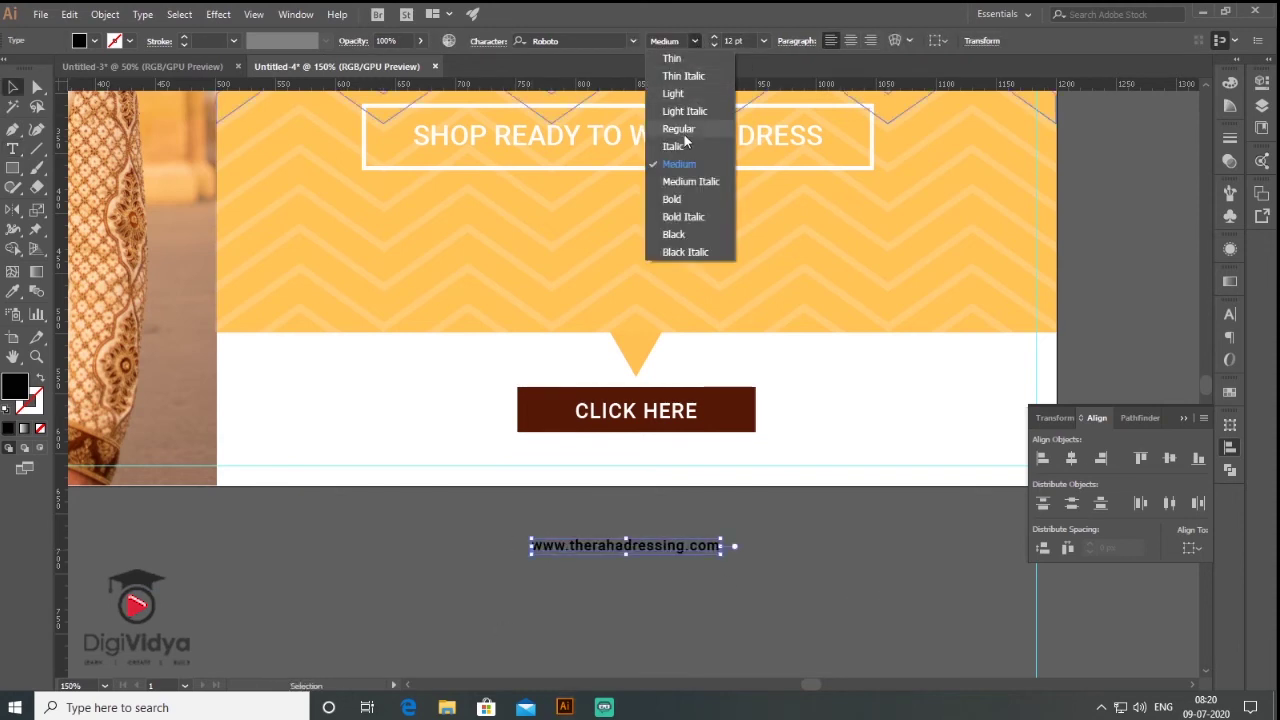
left_click(684, 95)
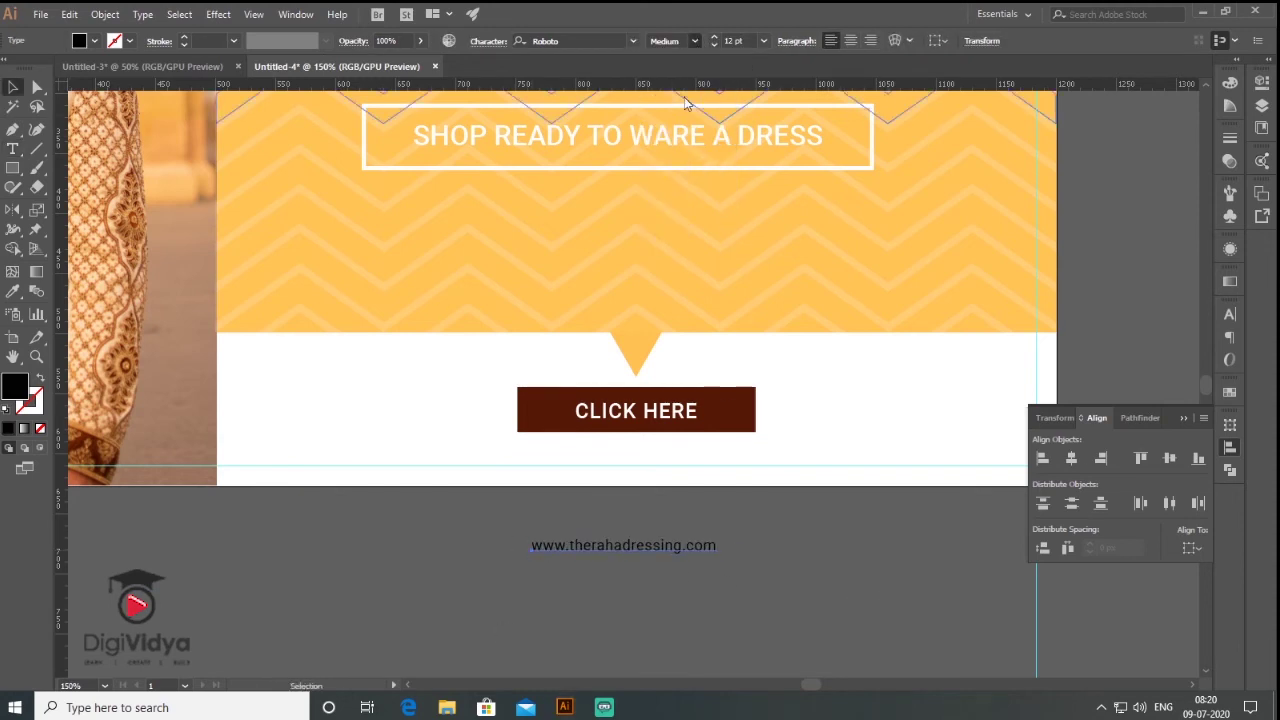
- Give the web address tracking 100 and move it just under the button
left_click(1229, 314)
left_click(1201, 398)
left_click(1215, 610)
left_click_drag(715, 545, 735, 457)
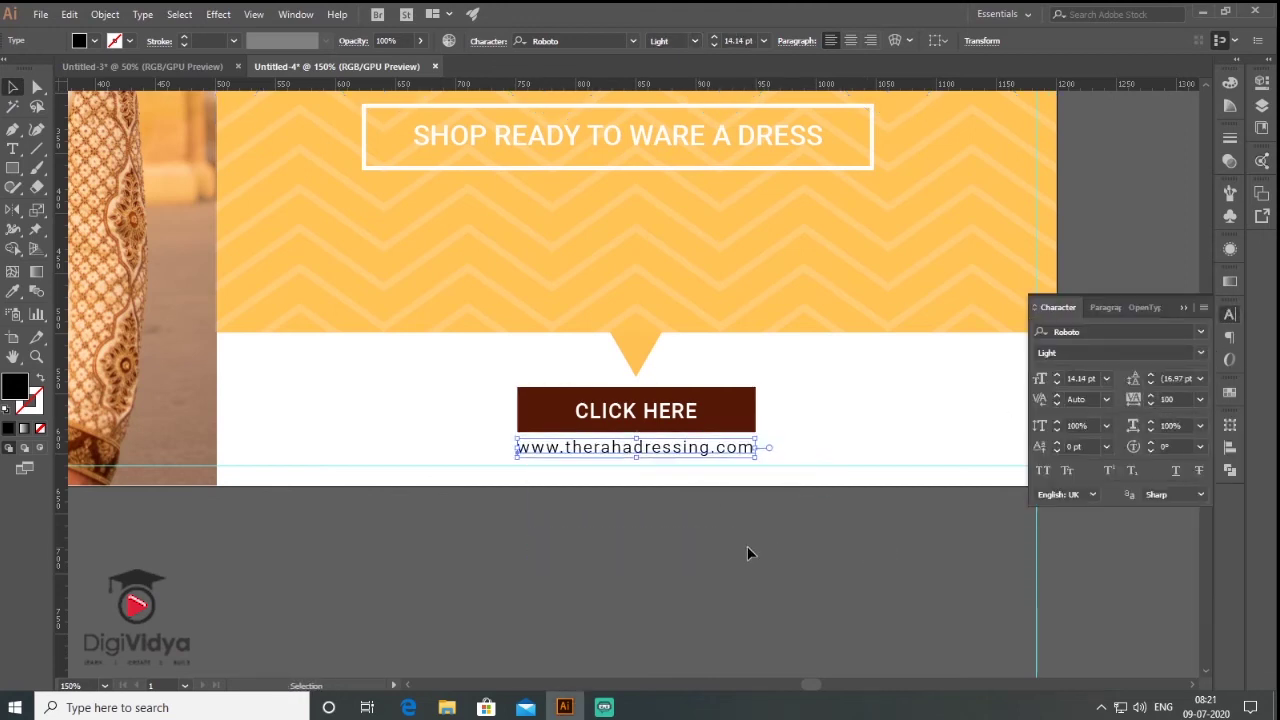
left_click(747, 546)
key("ctrl+minus")
key("ctrl+minus")
scroll(600, 515, "down", 1)
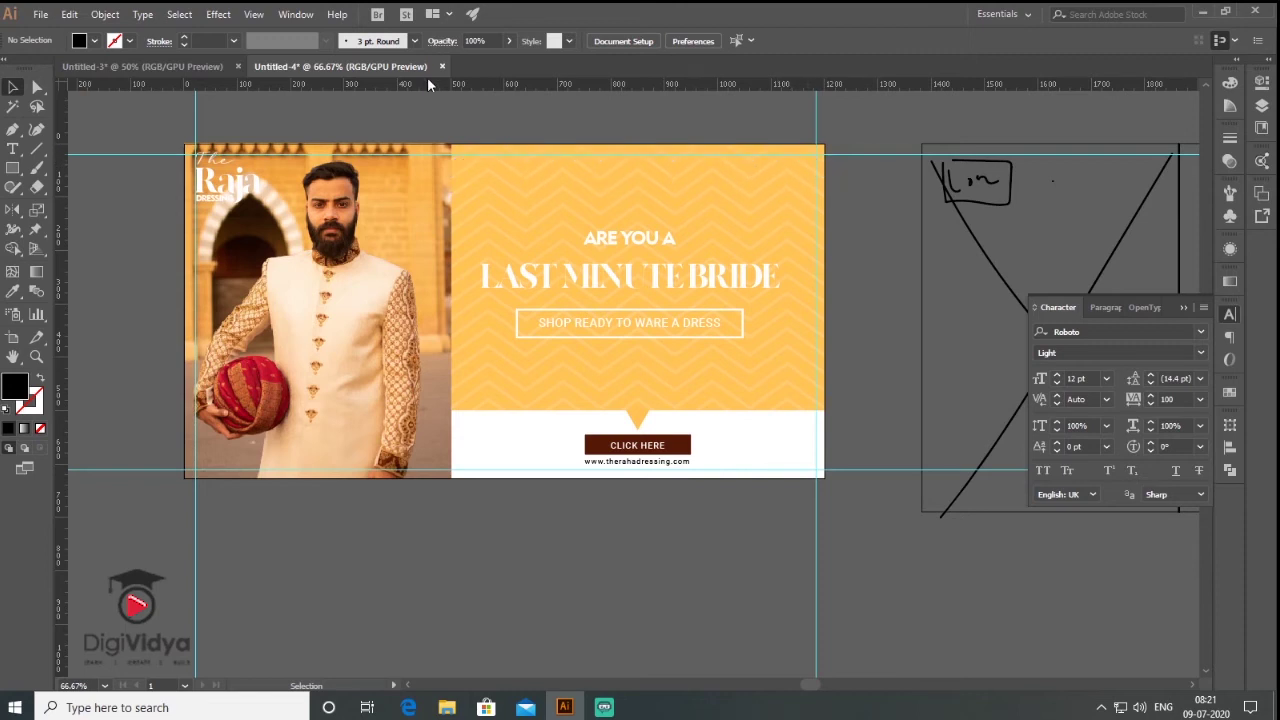
- Paste Facebook, Twitter and Instagram icons top-right and turn the CLICK HERE button and logo red
key("ctrl+v")
left_click(254, 14)
left_click(343, 605)
key("ctrl+0")
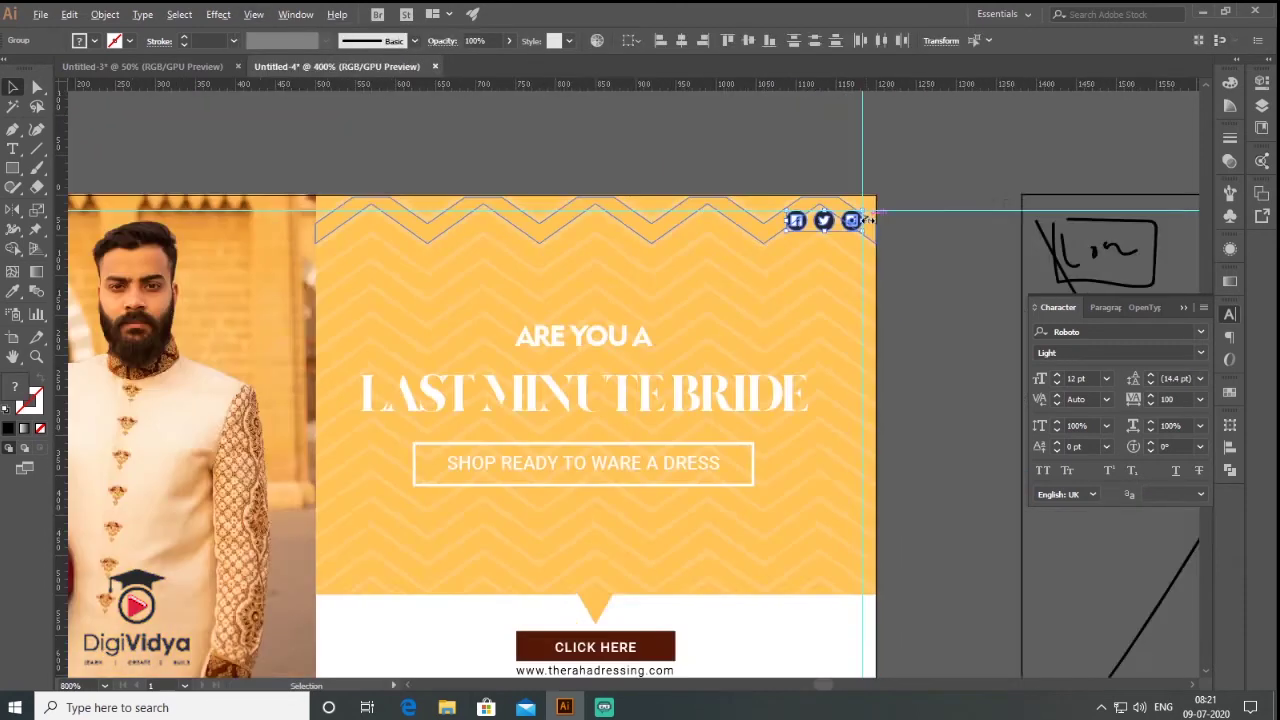
left_click(585, 330)
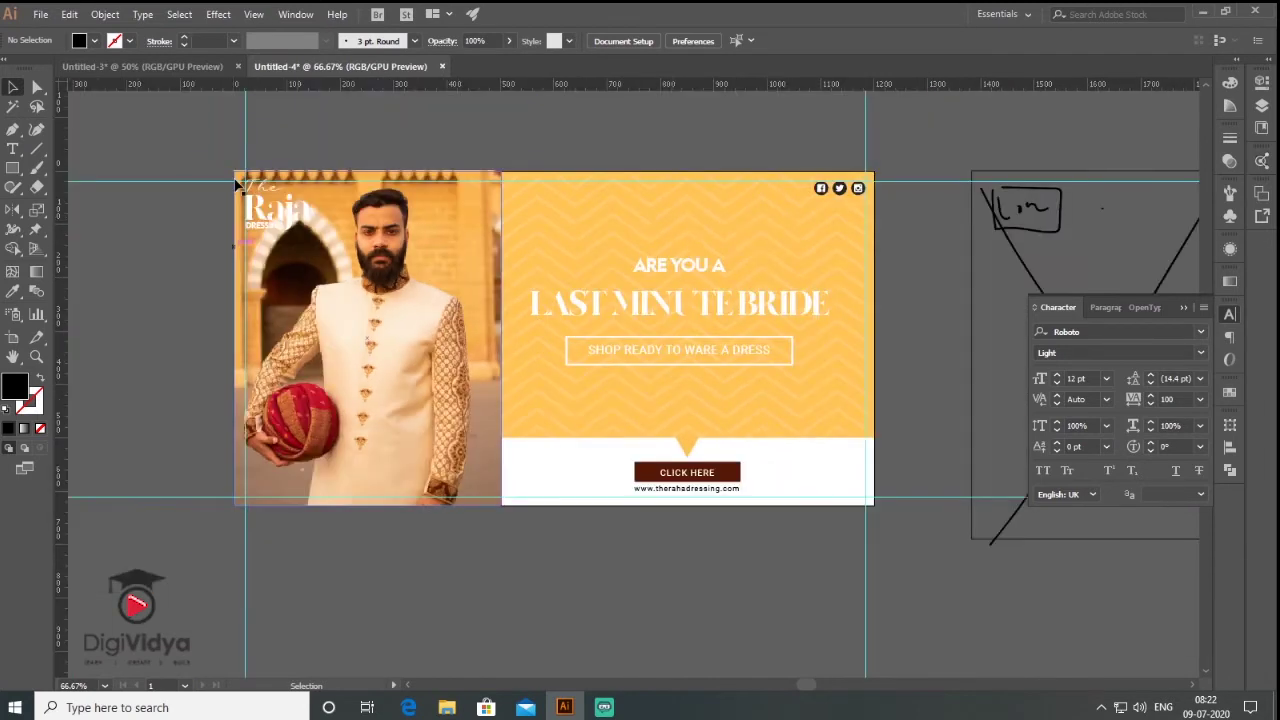
left_click(608, 457)
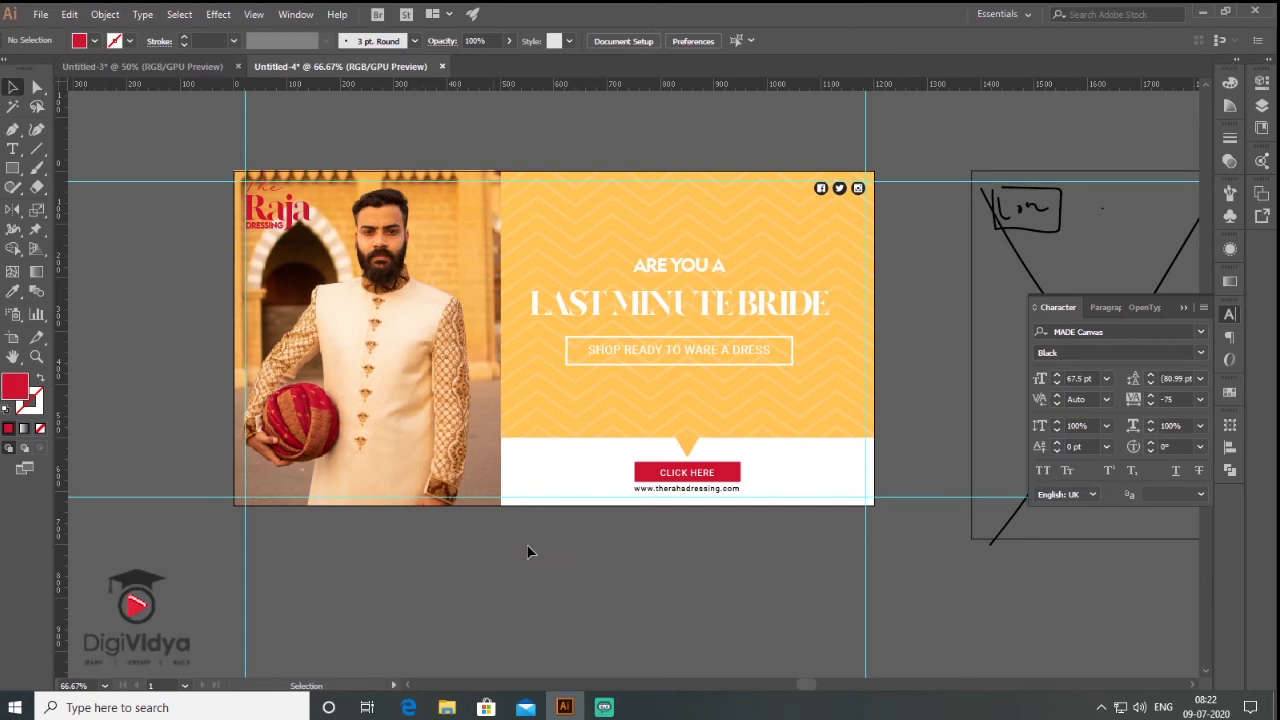
scroll(335, 430, "down", 1)
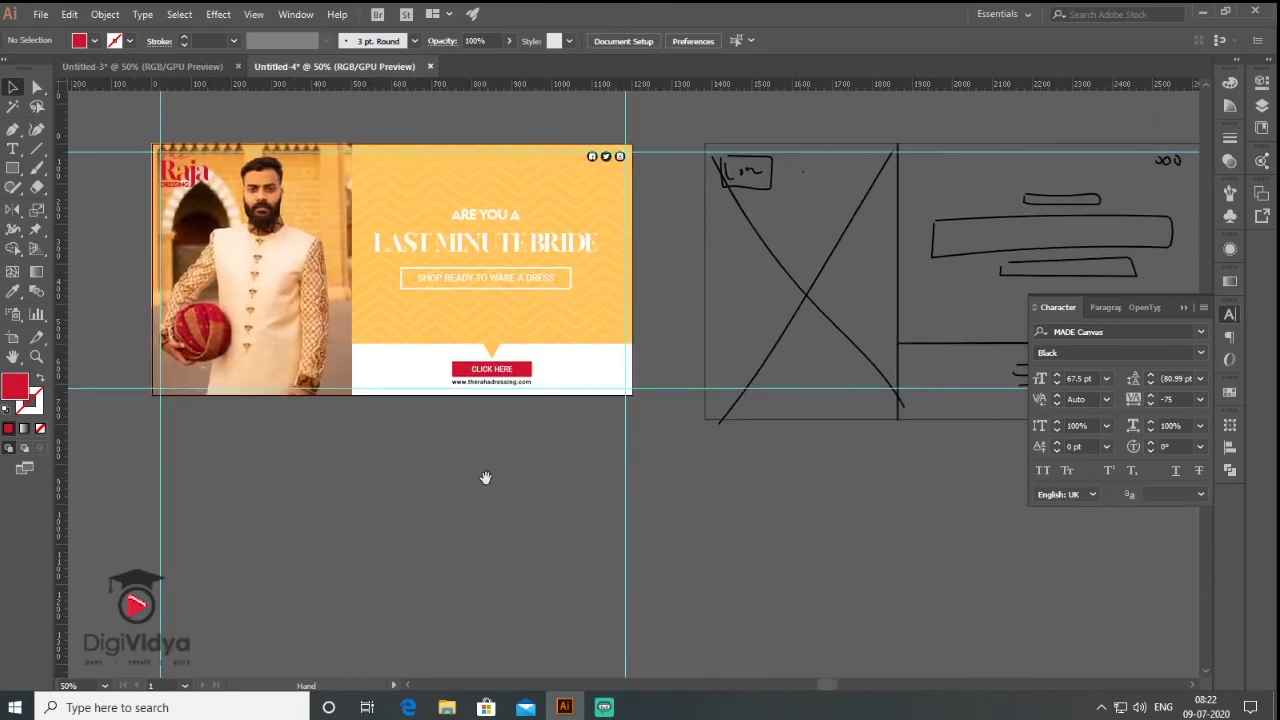
scroll(486, 477, "down", 1)
- Move the wireframe sketch above the banner's left side
left_click_drag(920, 225, 952, 502)
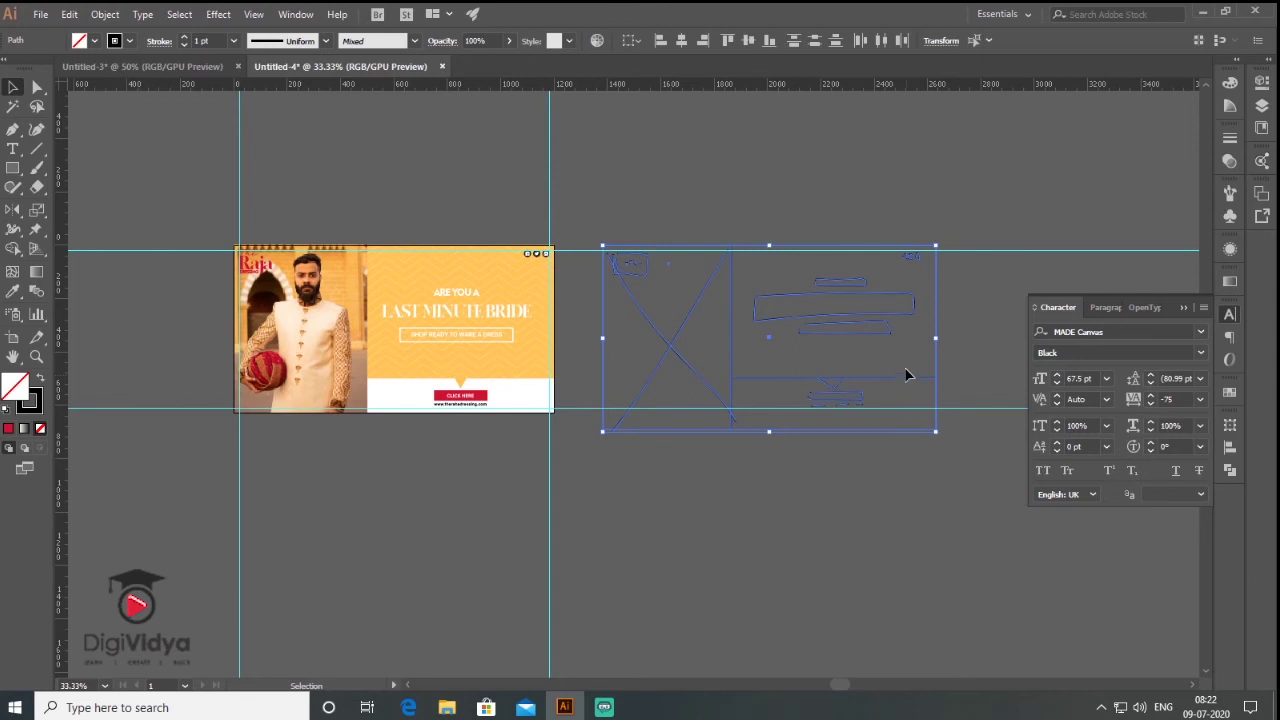
left_click_drag(904, 367, 530, 170)
left_click(728, 299)
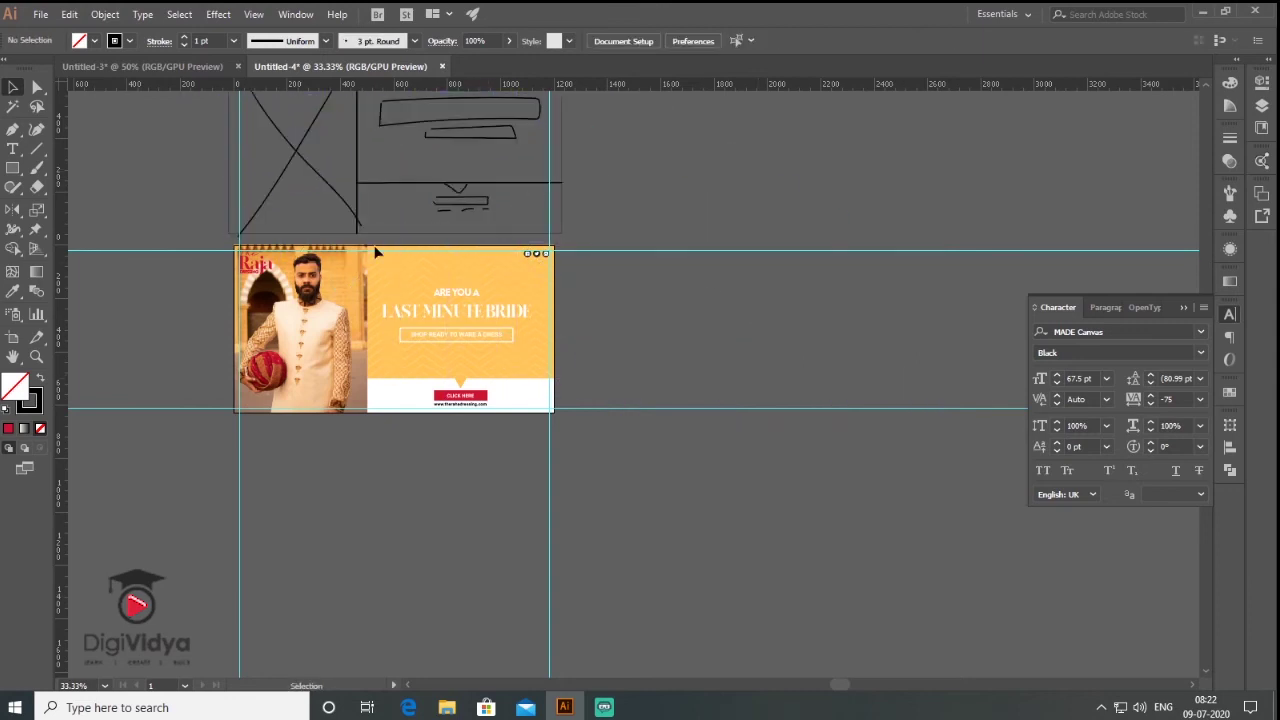
- Add a new blank Artboard 2 and begin editing its height in Artboard Options
left_click(1260, 194)
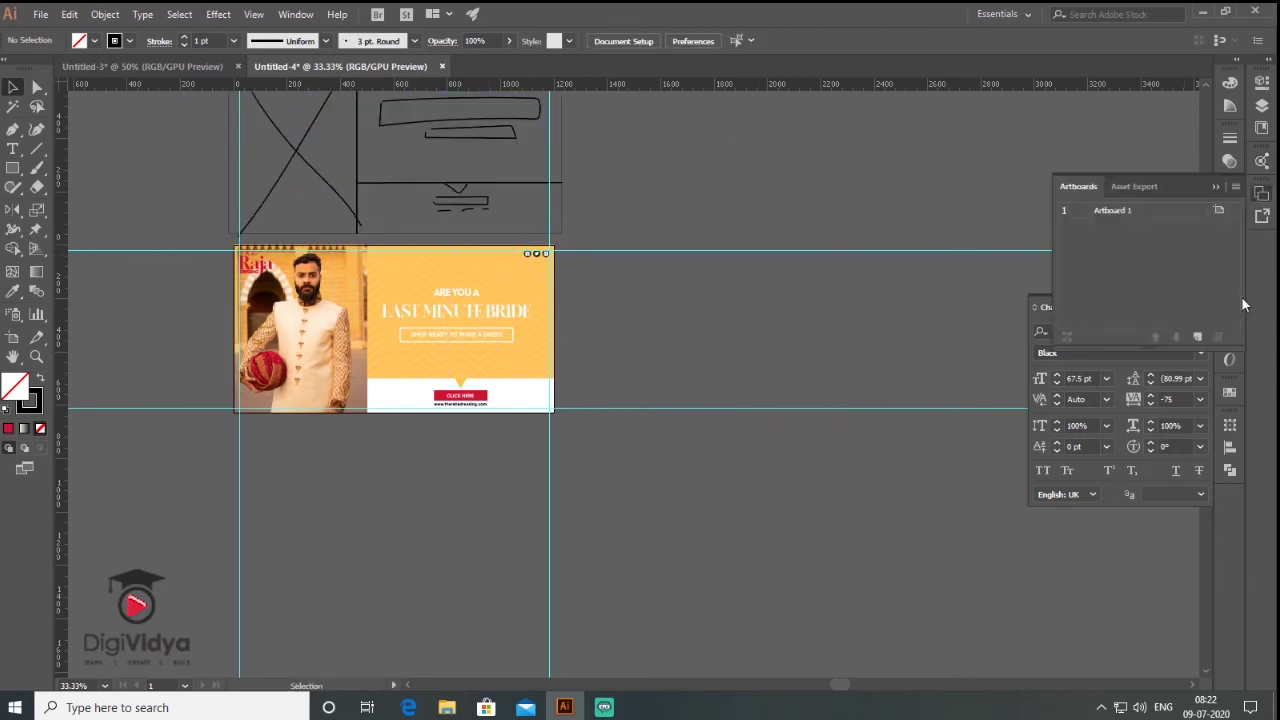
left_click(1197, 338)
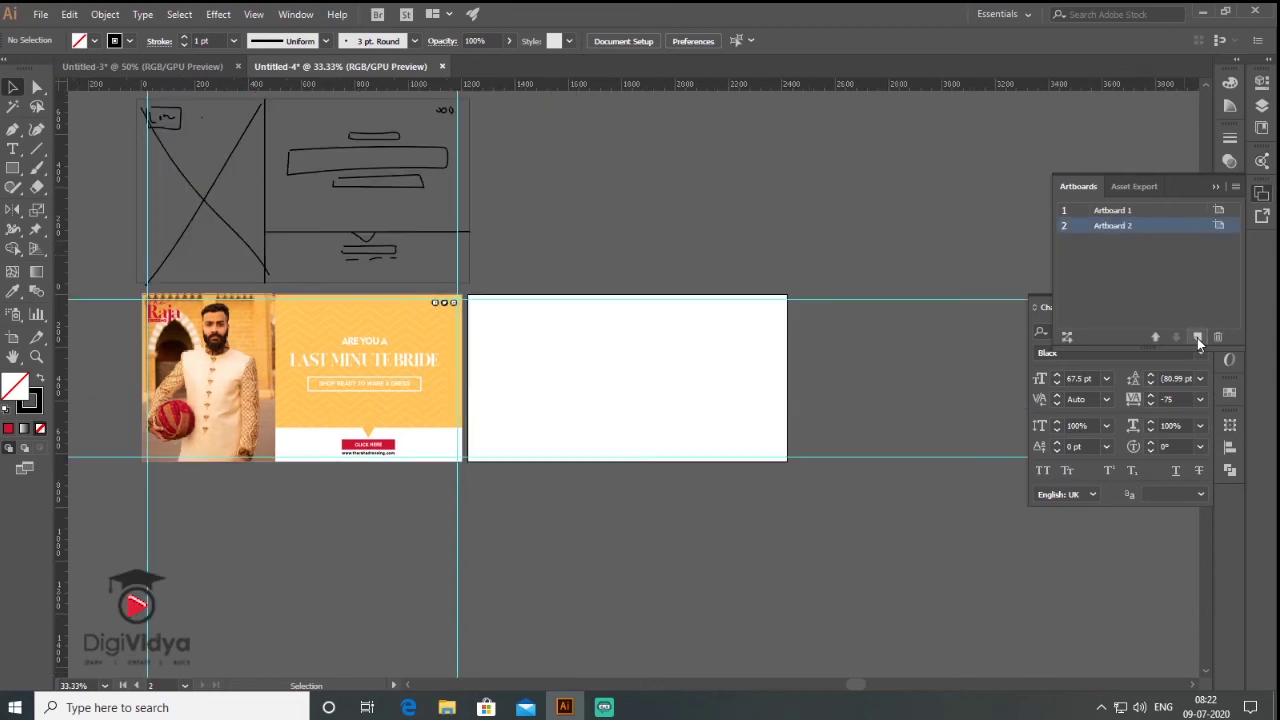
left_click(1220, 226)
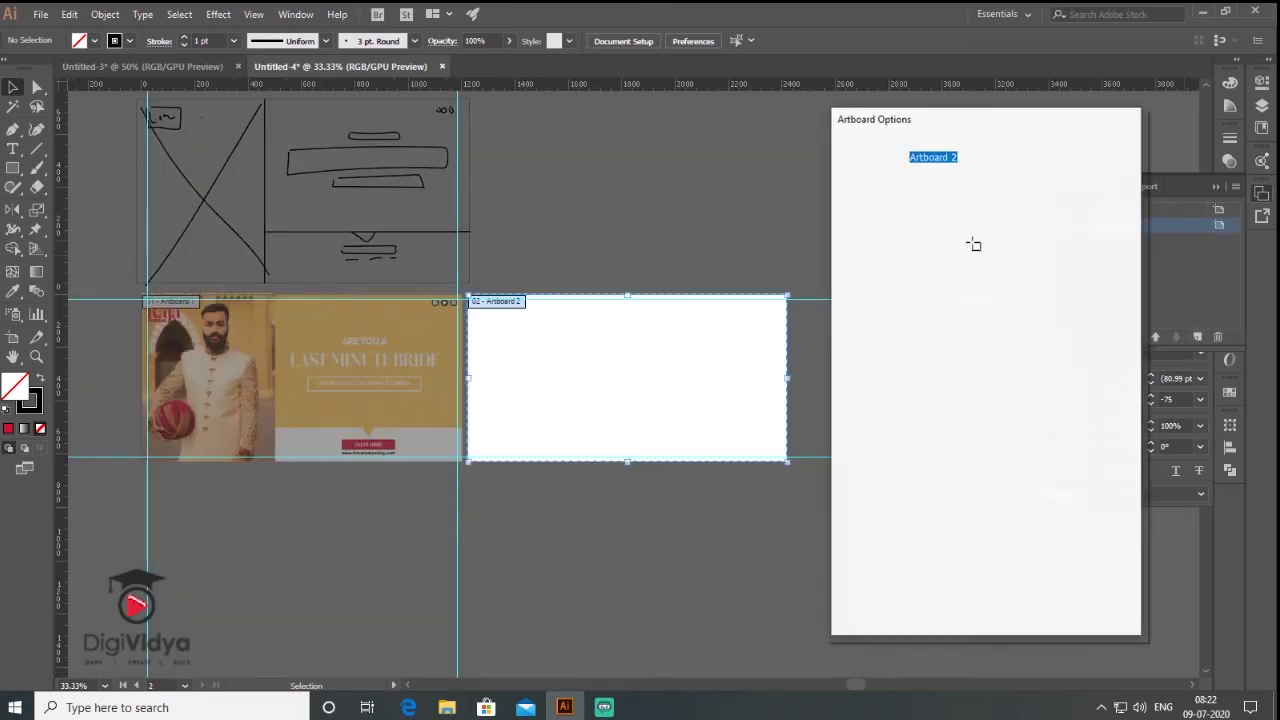
left_click(943, 231)
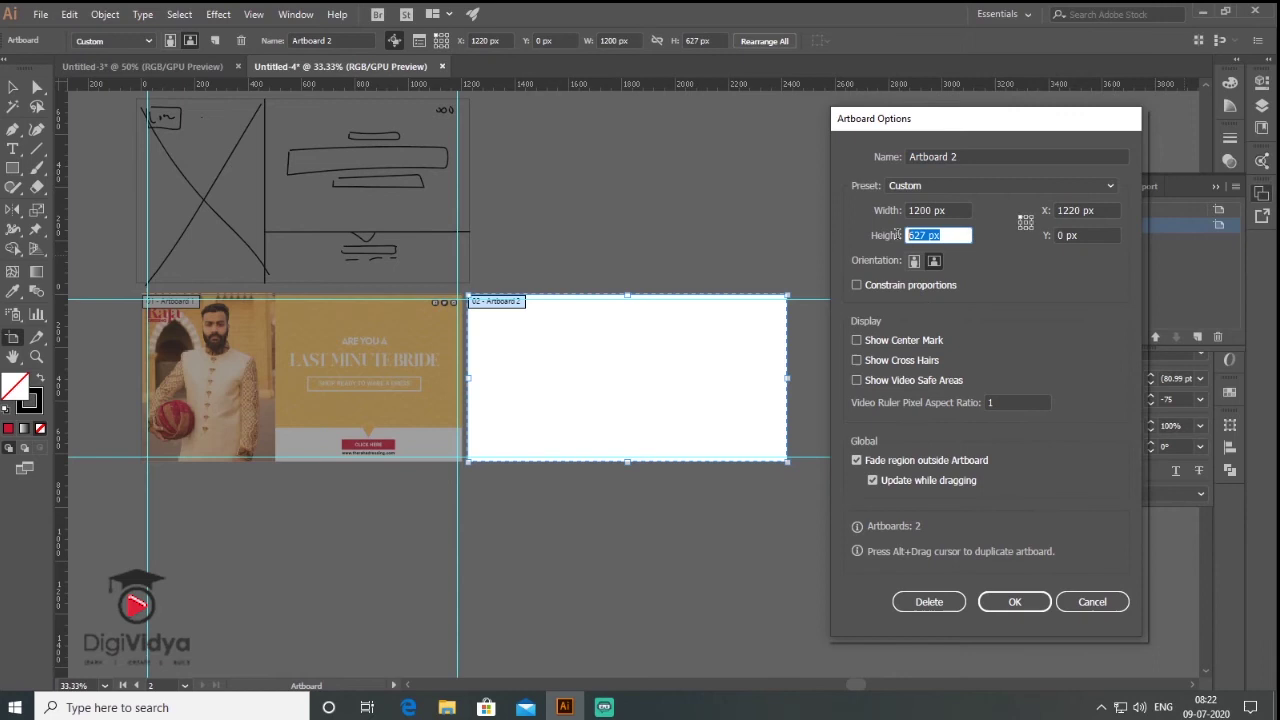
- Set Artboard 2's height to 1200 px, making it square
type("1200")
key("Return")
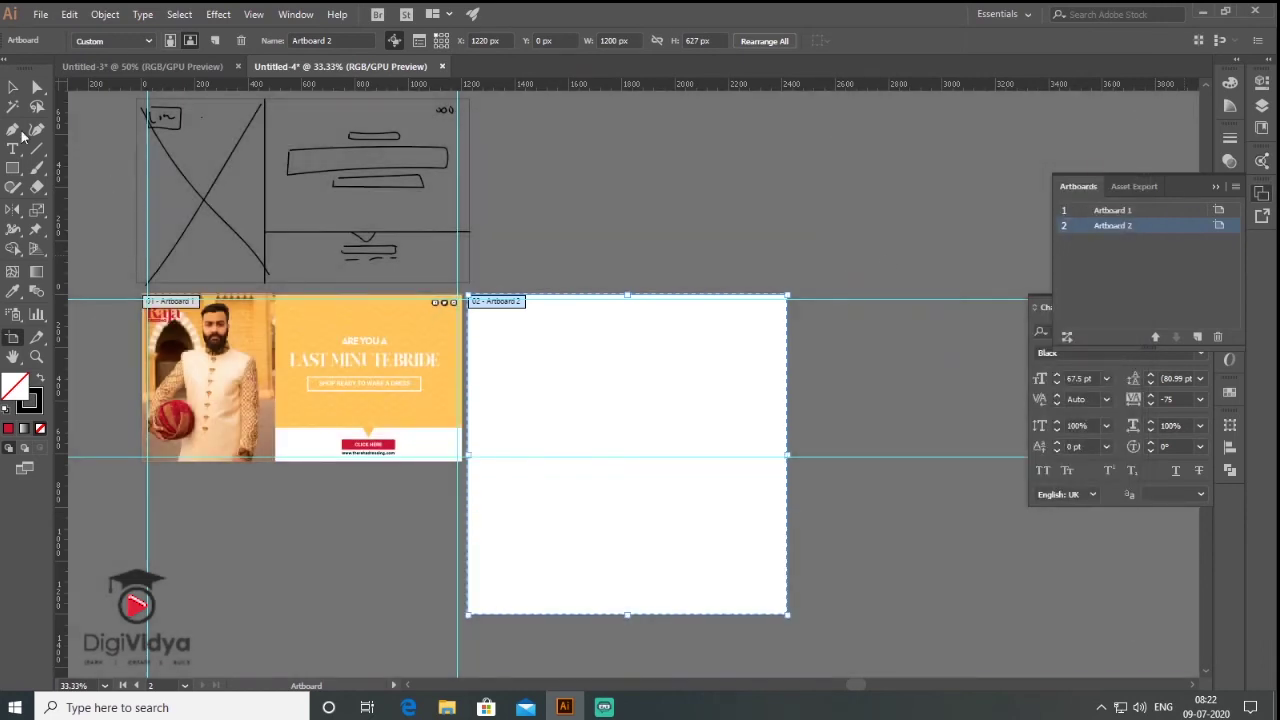
left_click(13, 87)
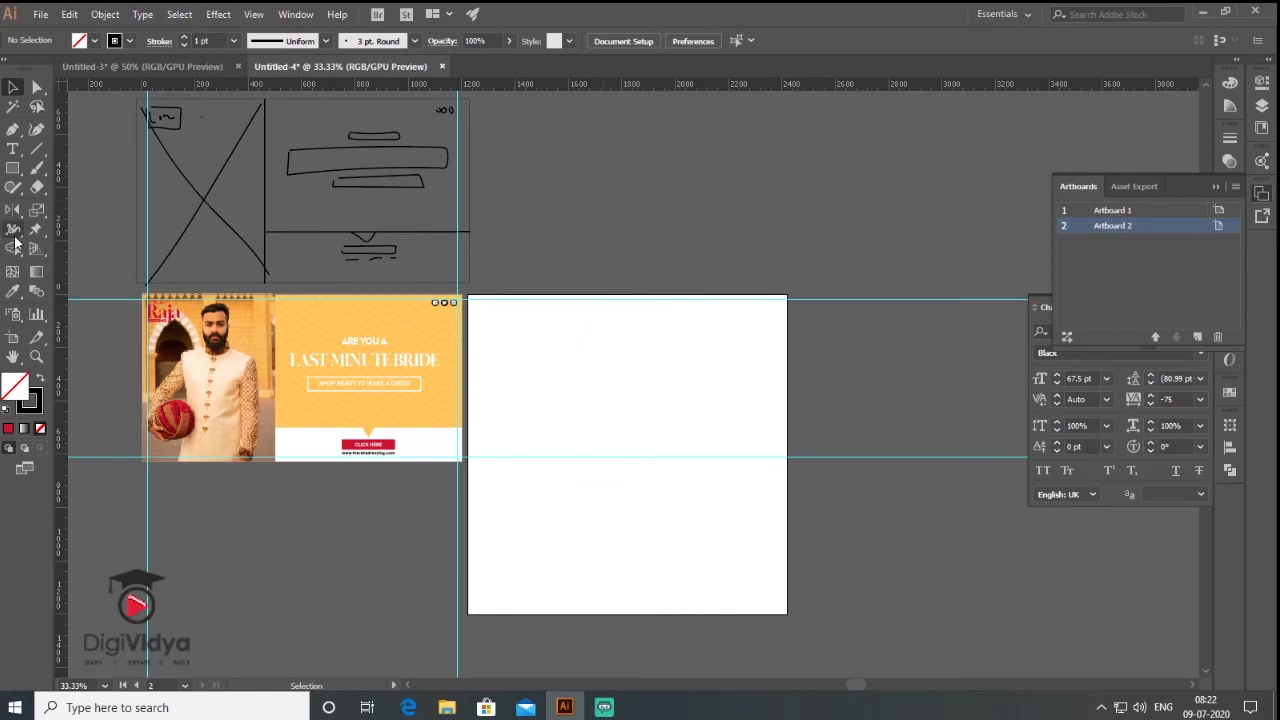
- Draw a rough Paintbrush wireframe of the layout and move it right of Artboard 2
left_click(37, 168)
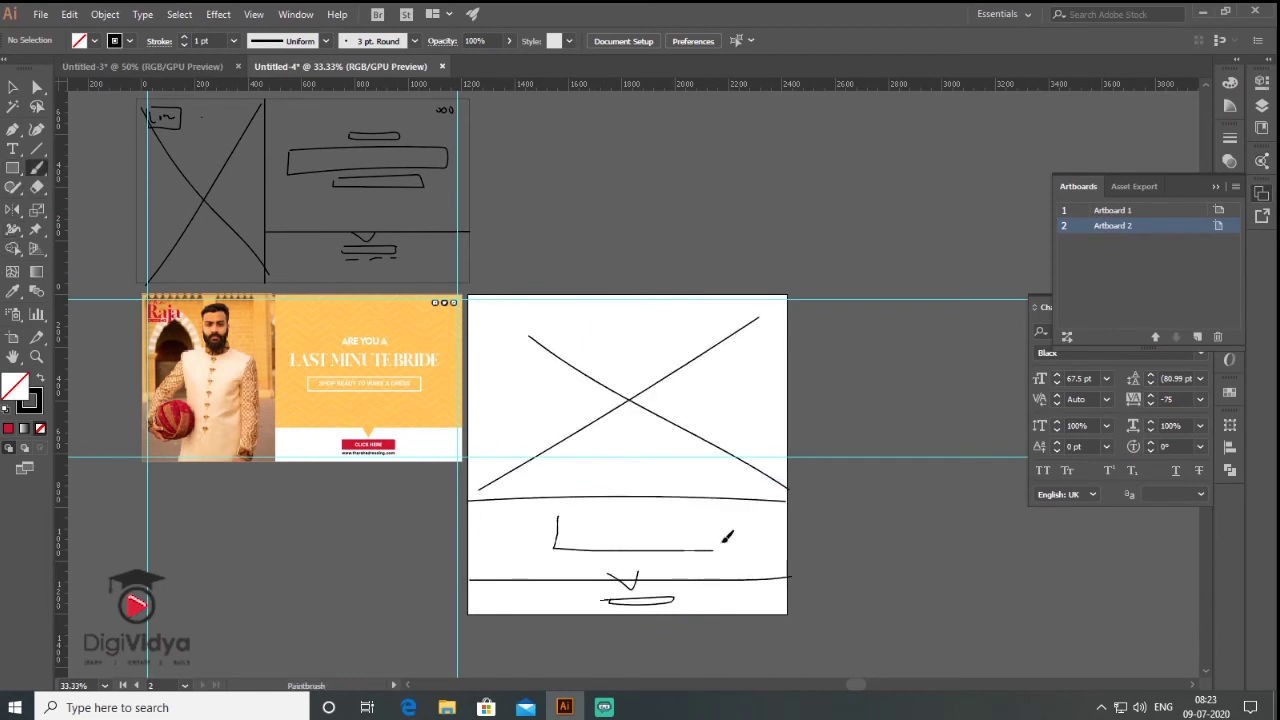
key("v")
left_click_drag(891, 217, 466, 612)
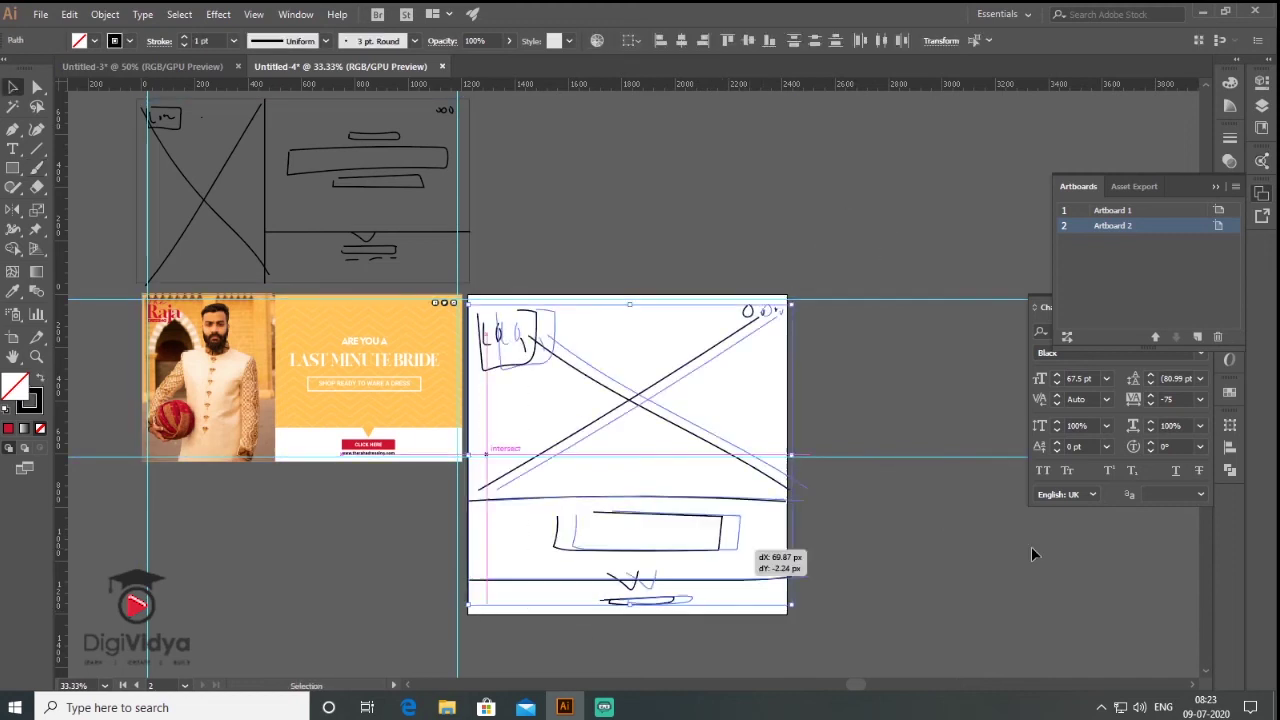
left_click_drag(482, 513, 919, 507)
left_click(680, 389)
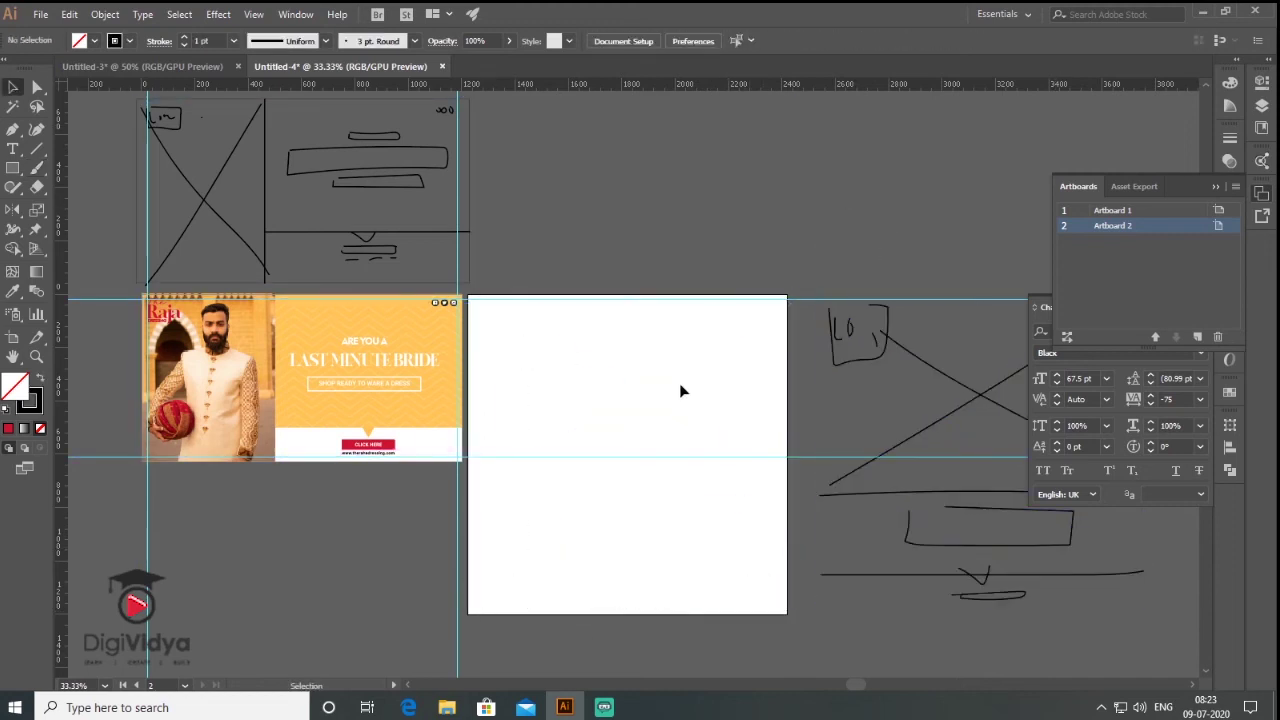
mouse_move(680, 389)
left_mouse_down()
mouse_move(664, 262)
mouse_move(545, 334)
left_mouse_up()
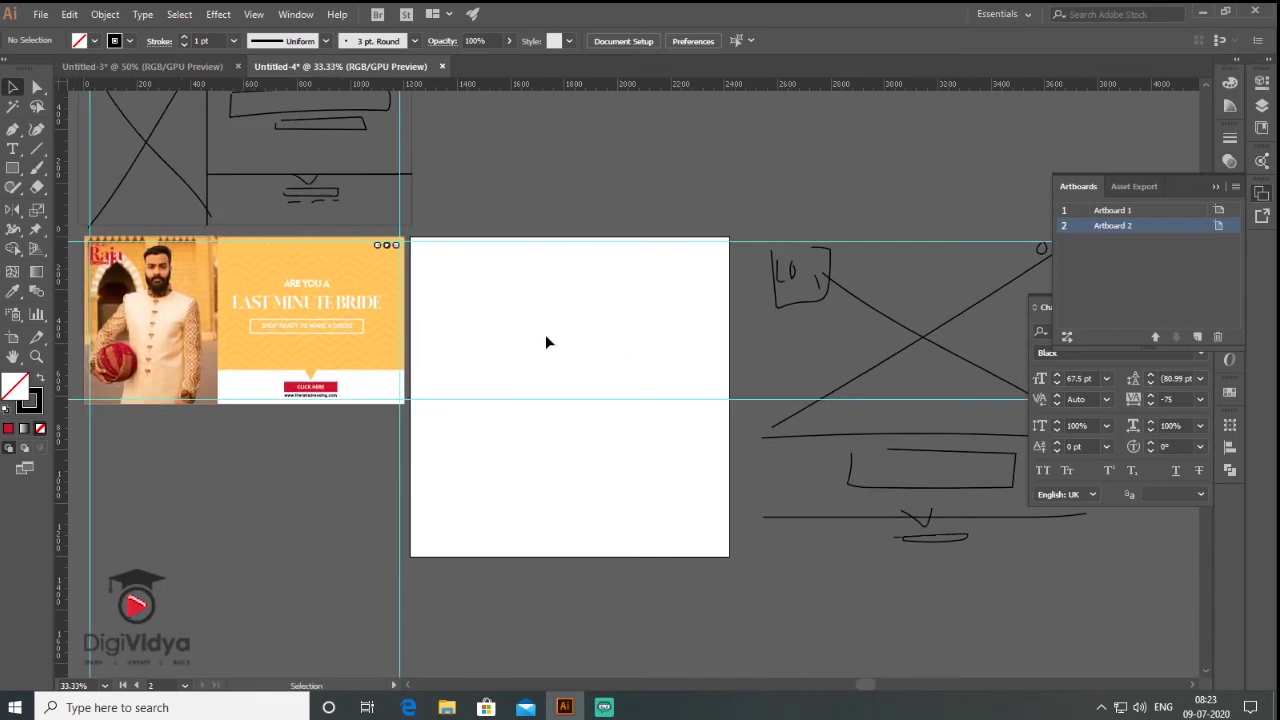
scroll(549, 339, "up", 1)
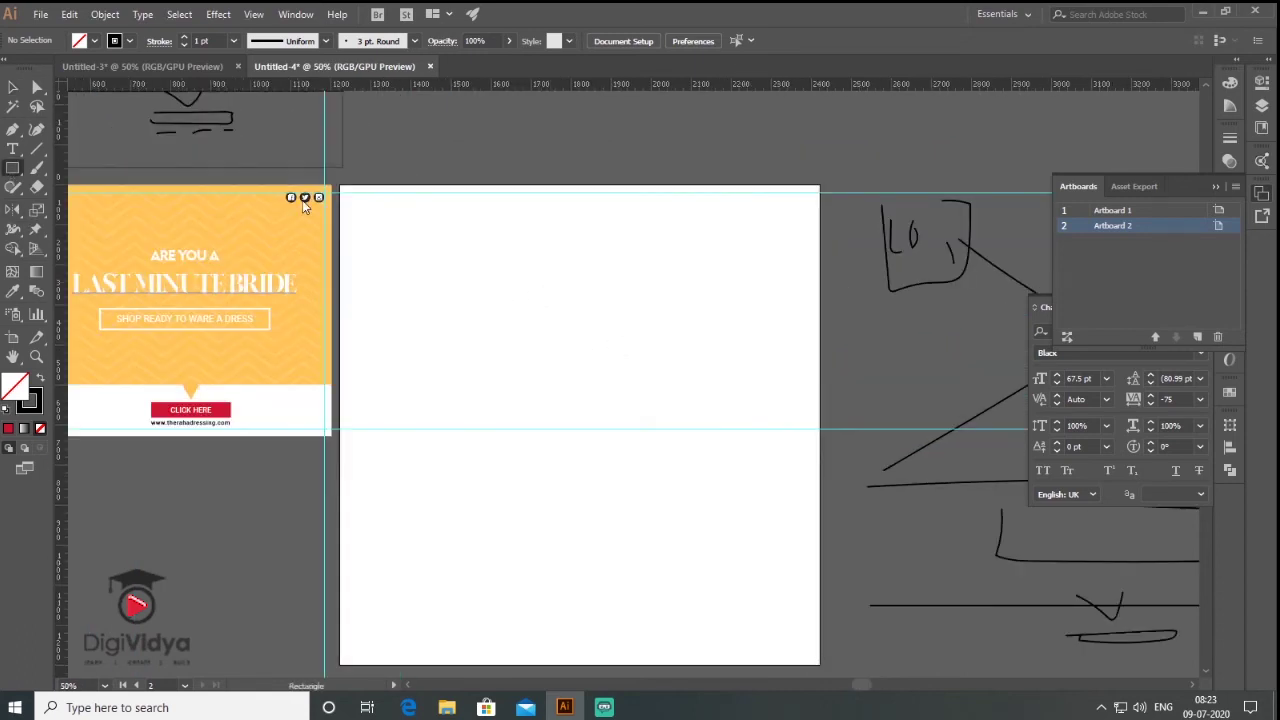
- Draw a red top block and copy the chevron panel across Artboard 2's lower part
left_click_drag(500, 294, 623, 266)
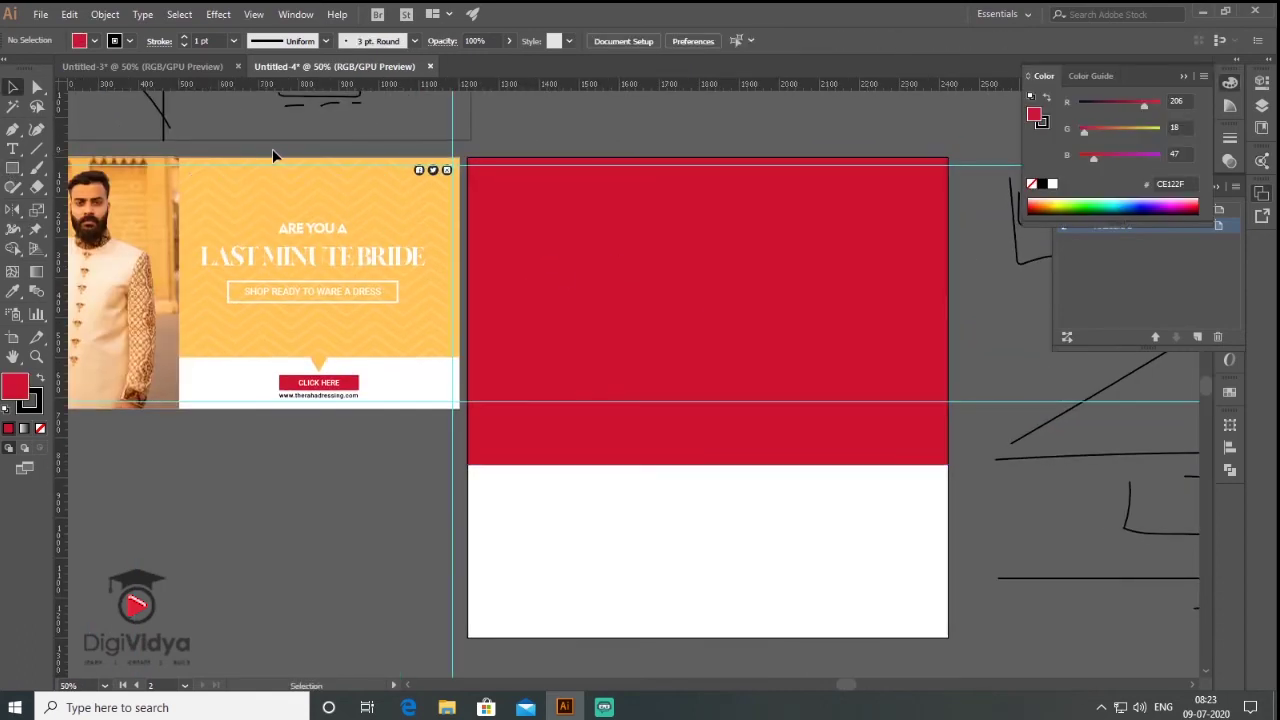
left_click(355, 372)
left_click_drag(365, 320, 680, 594)
scroll(623, 463, "down", 2)
left_click_drag(623, 463, 594, 484)
left_click_drag(651, 443, 851, 459)
key("ctrl+z")
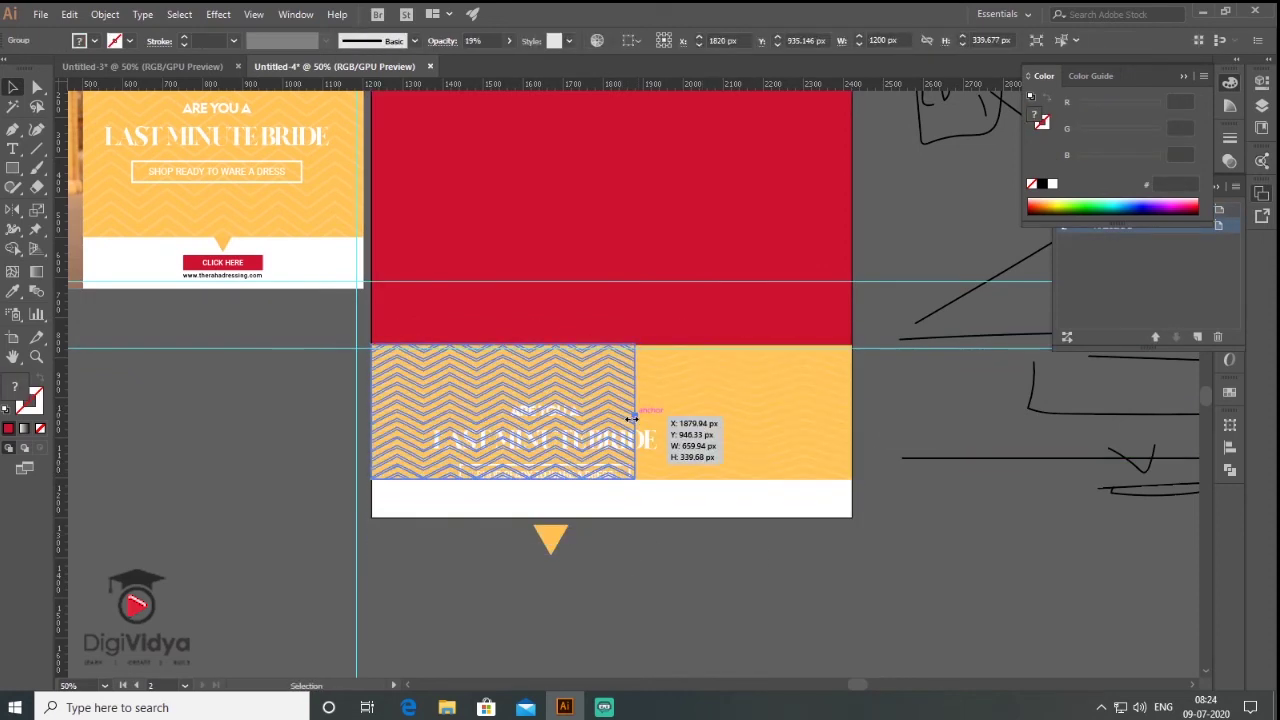
left_click_drag(485, 374, 495, 625)
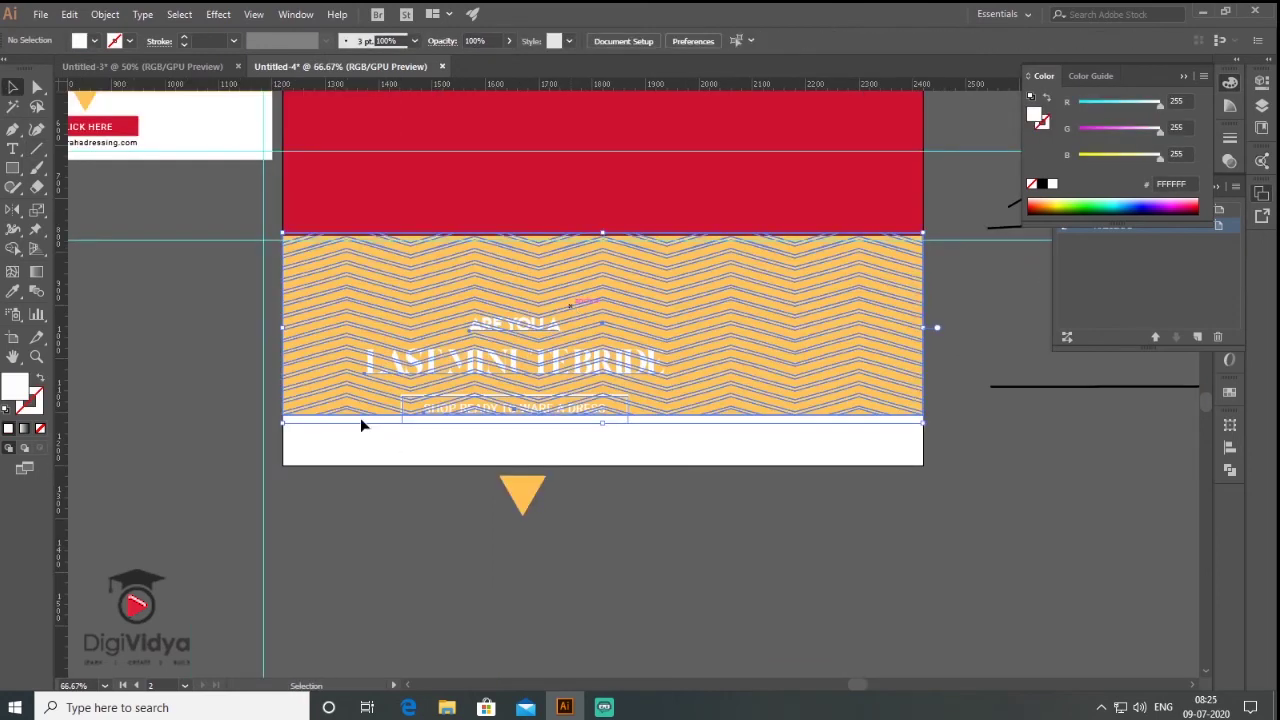
left_click(1019, 462)
mouse_move(636, 404)
left_mouse_down()
mouse_move(645, 368)
mouse_move(654, 428)
left_mouse_up()
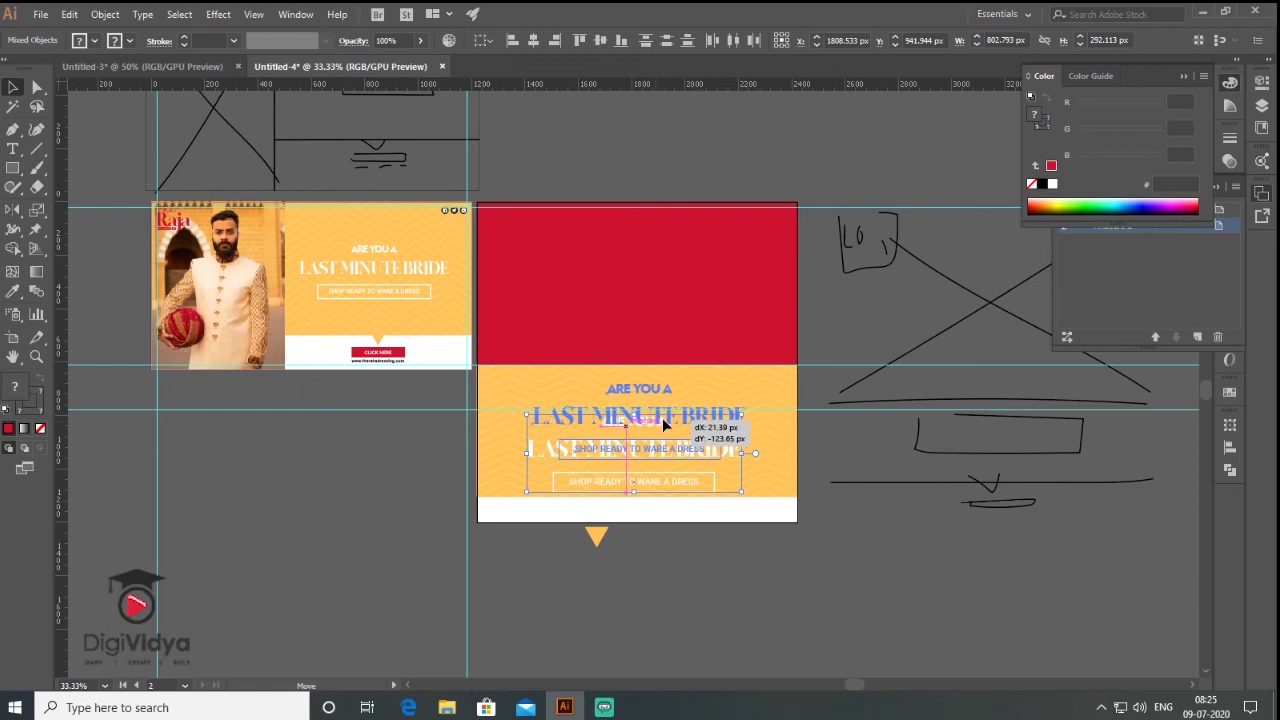
- Copy the headline text and CLICK HERE button onto the second banner's panel
key("ctrl+1")
key("ctrl+minus")
left_click(671, 525)
left_click_drag(580, 522, 730, 298)
left_click_drag(677, 439, 763, 480)
key("ctrl+minus")
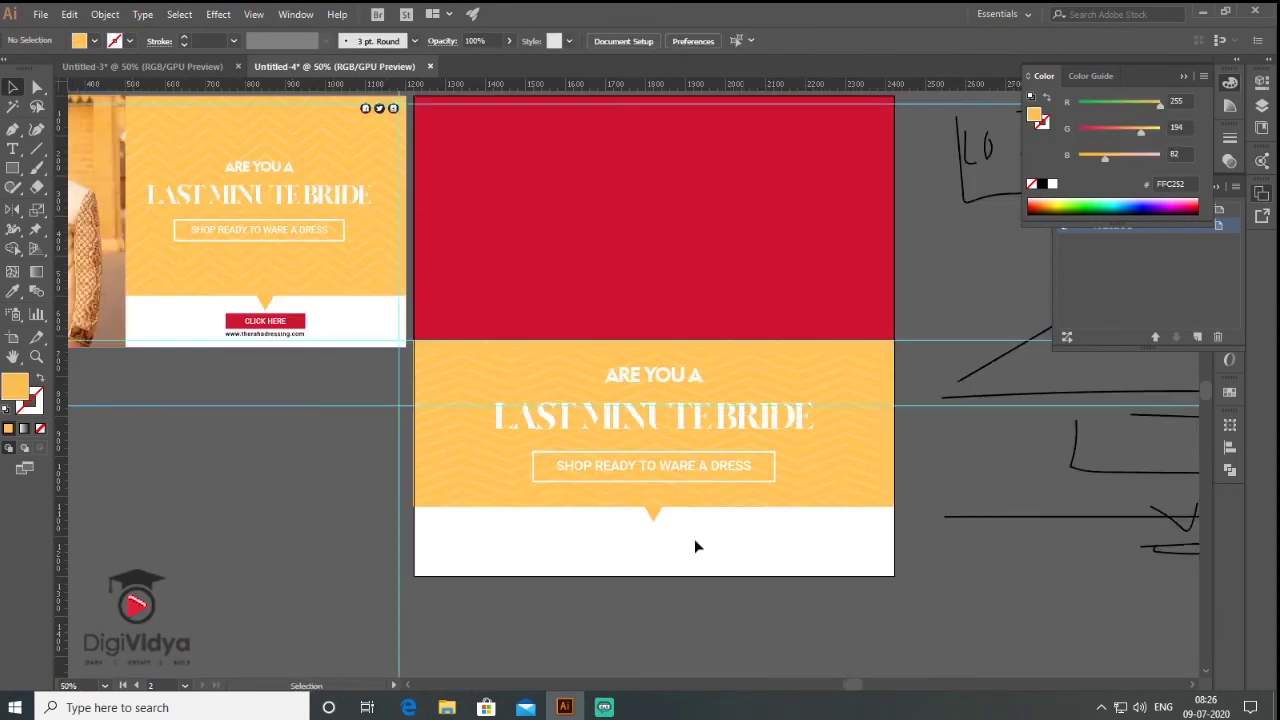
left_click_drag(580, 508, 680, 512)
key("ctrl+minus")
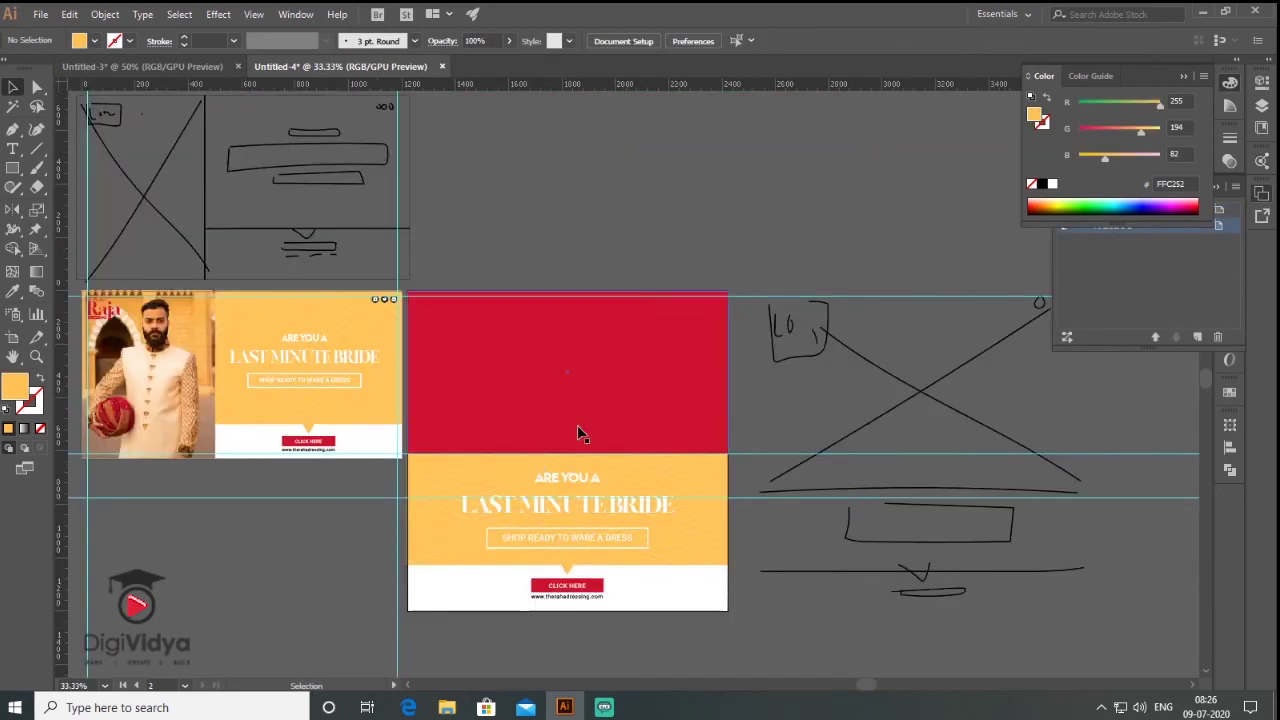
key("ctrl+plus")
key("ctrl+plus")
- Nudge the CLICK HERE button down and place the wedding photo on the canvas
left_click_drag(571, 530, 571, 540)
left_click(718, 610)
key("ctrl+minus")
key("ctrl+minus")
left_click(40, 14)
left_click(71, 274)
left_click(880, 567)
left_click(834, 527)
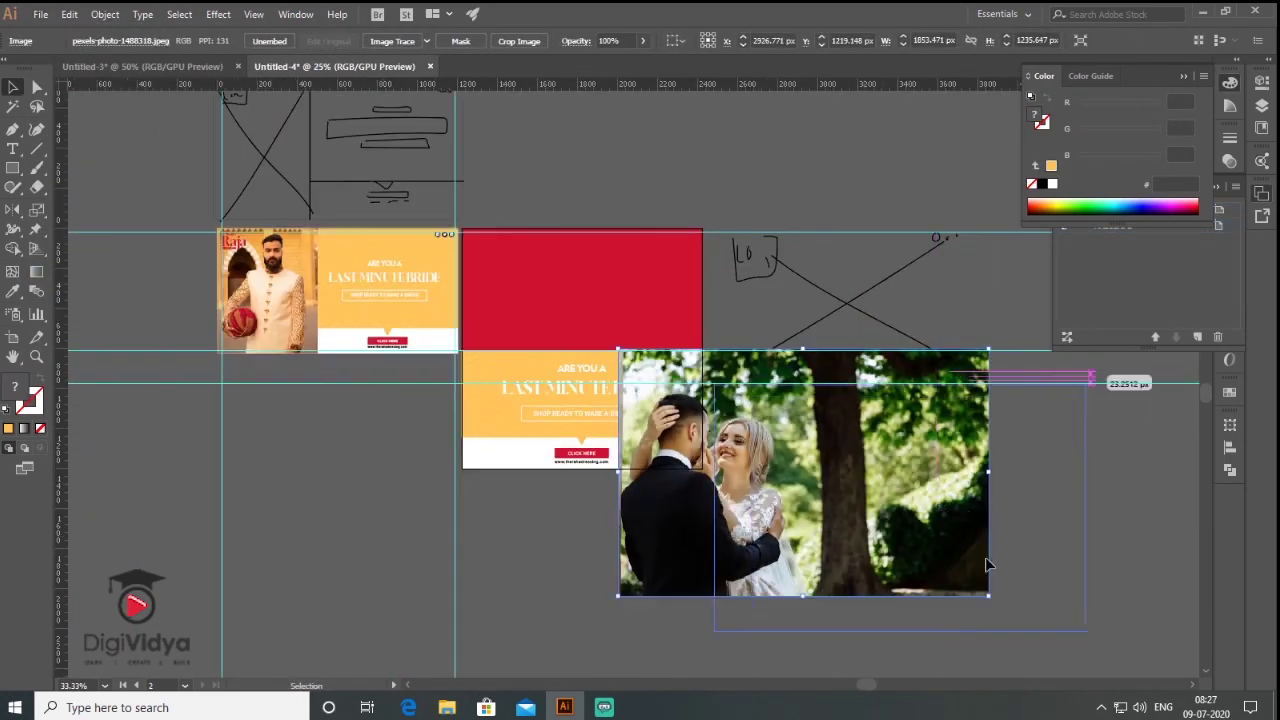
- Send the red rectangle behind the wedding photo
right_click(911, 505)
left_click(755, 475)
left_click(1100, 420, "shift")
left_click_drag(1121, 398, 1051, 442)
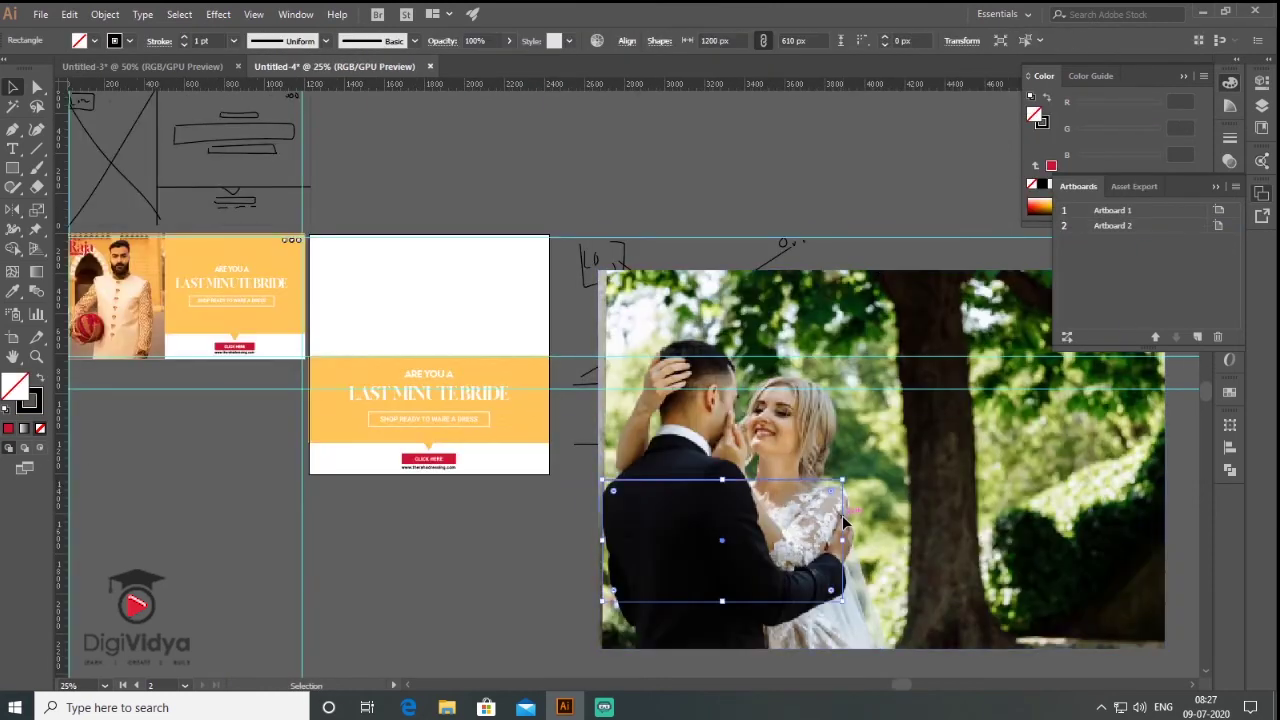
key("ctrl+z")
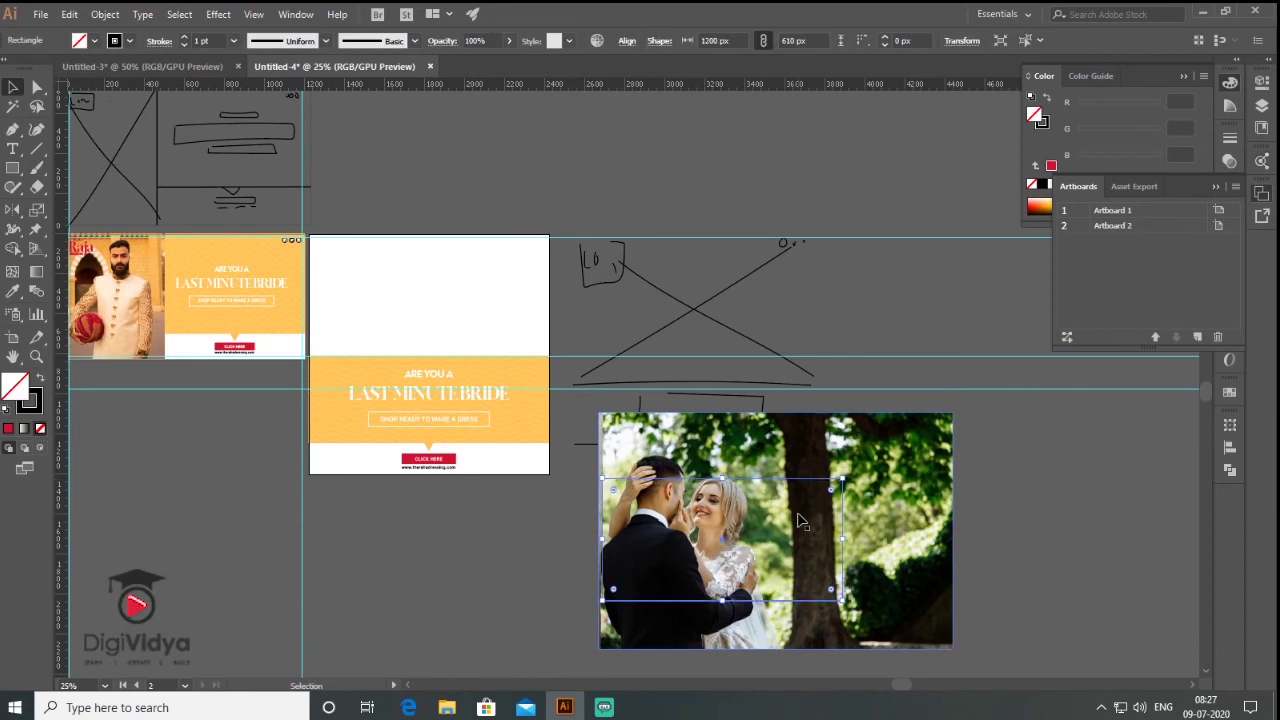
- Clip the photo to the 1200 × 610 rectangle and move it to the second banner's top
left_click(810, 601, "shift")
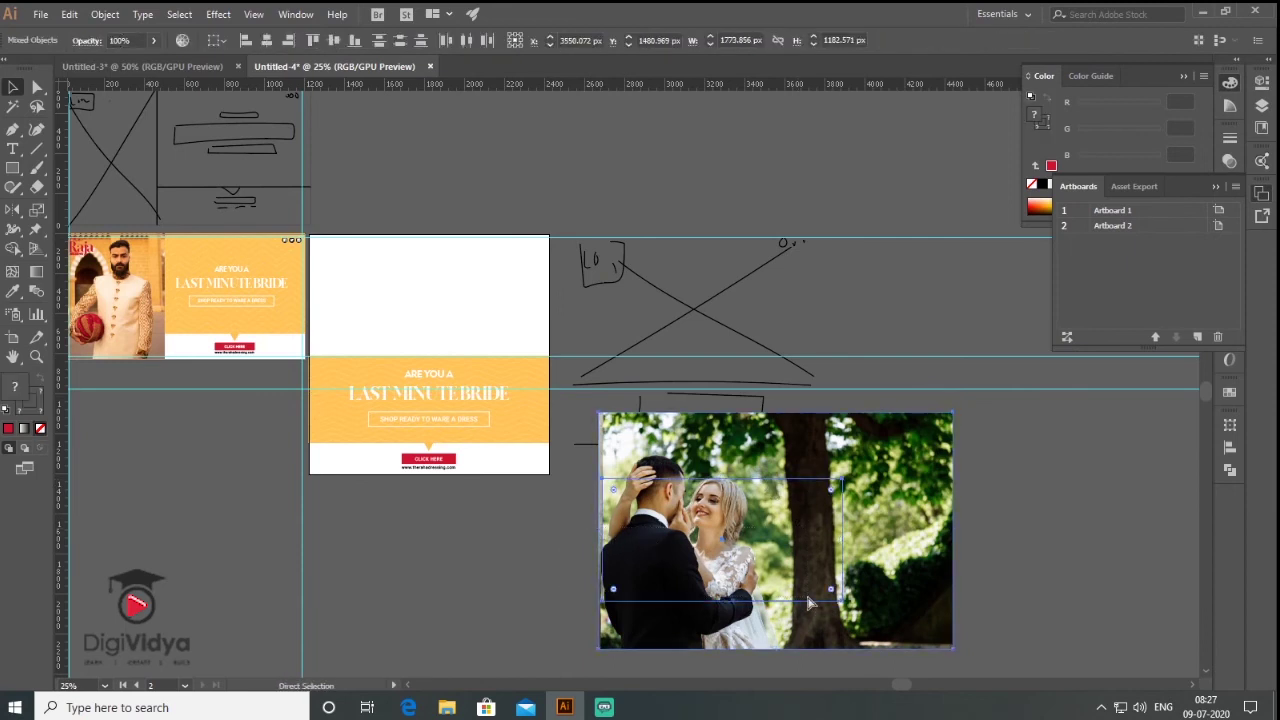
left_click(105, 14)
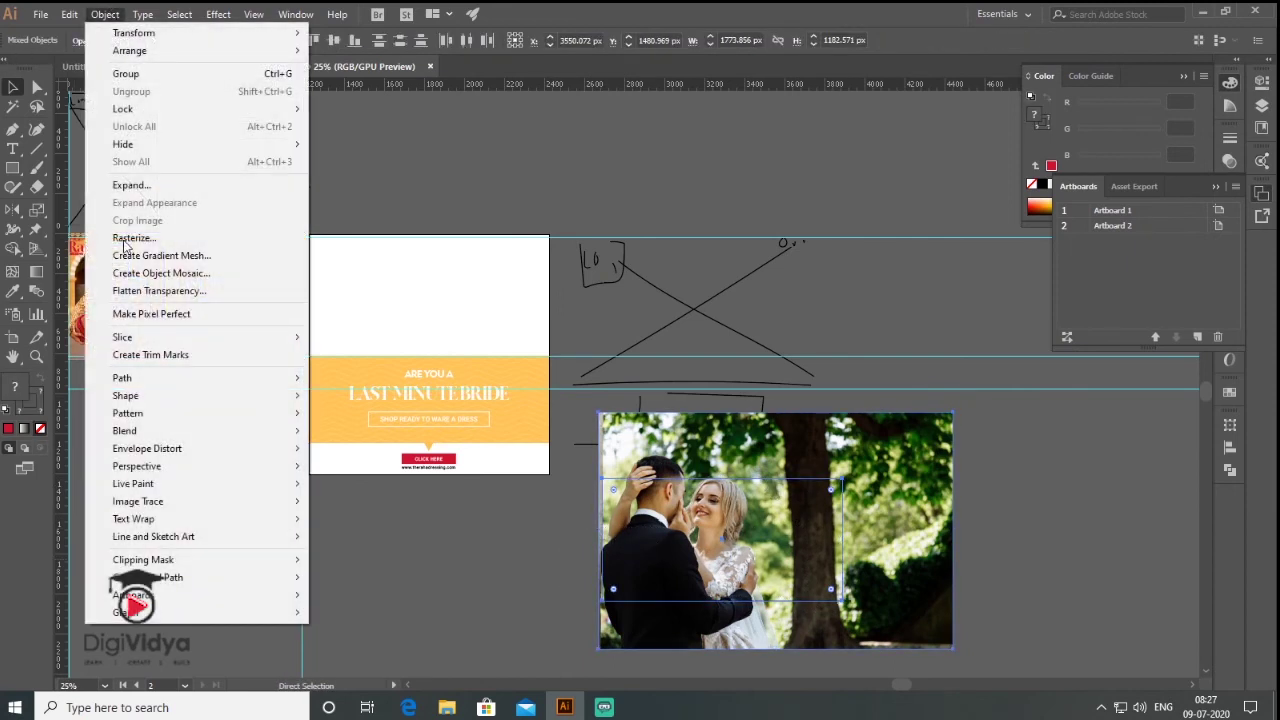
left_click(340, 574)
mouse_move(793, 572)
left_mouse_down()
mouse_move(500, 314)
mouse_move(508, 322)
left_mouse_up()
key("ctrl+plus")
key("ctrl+plus")
key("ctrl+plus")
key("ctrl+minus")
key("ctrl+minus")
key("ctrl+minus")
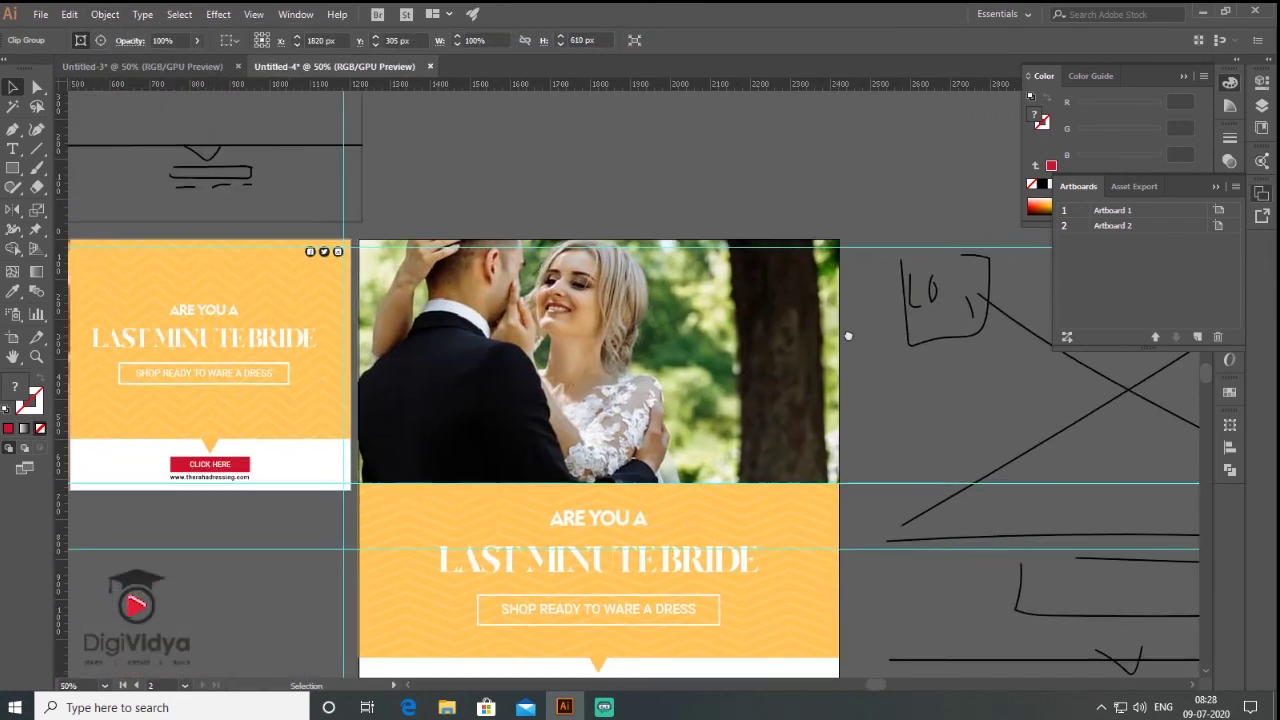
left_click(846, 330)
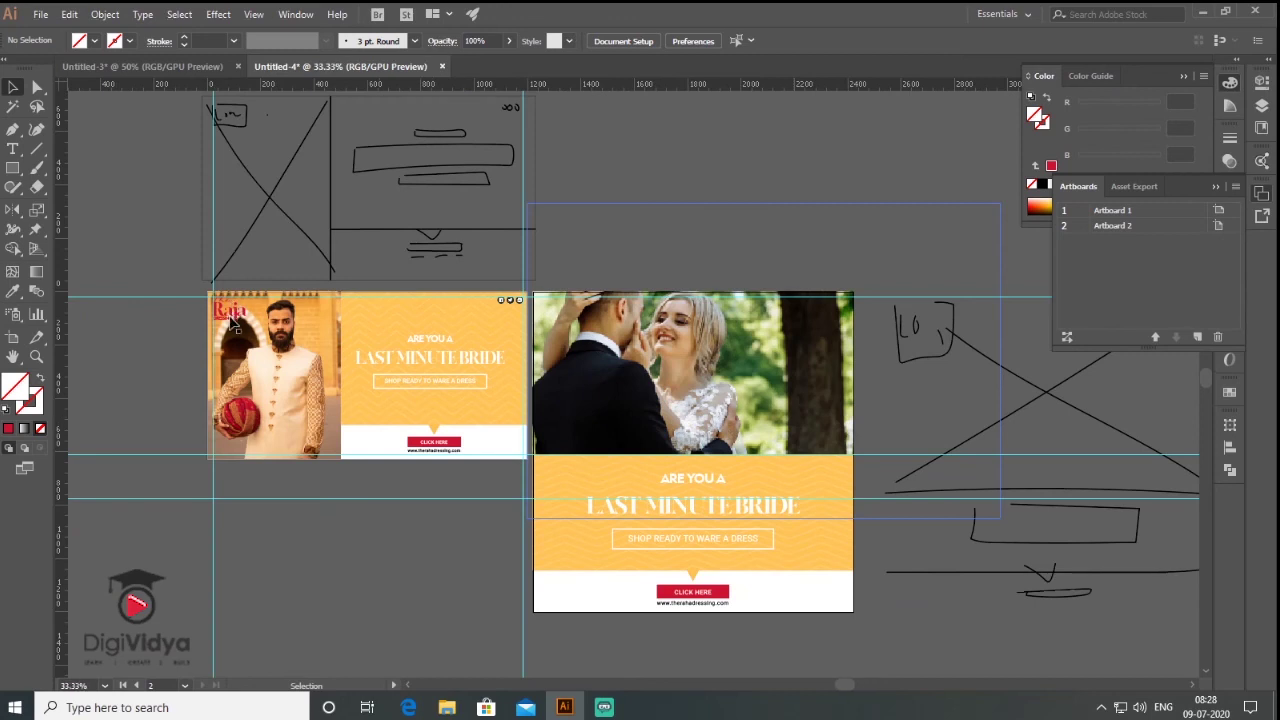
- Copy the Raja logo onto the wedding photo's top-left corner, brought to front
left_click(232, 320)
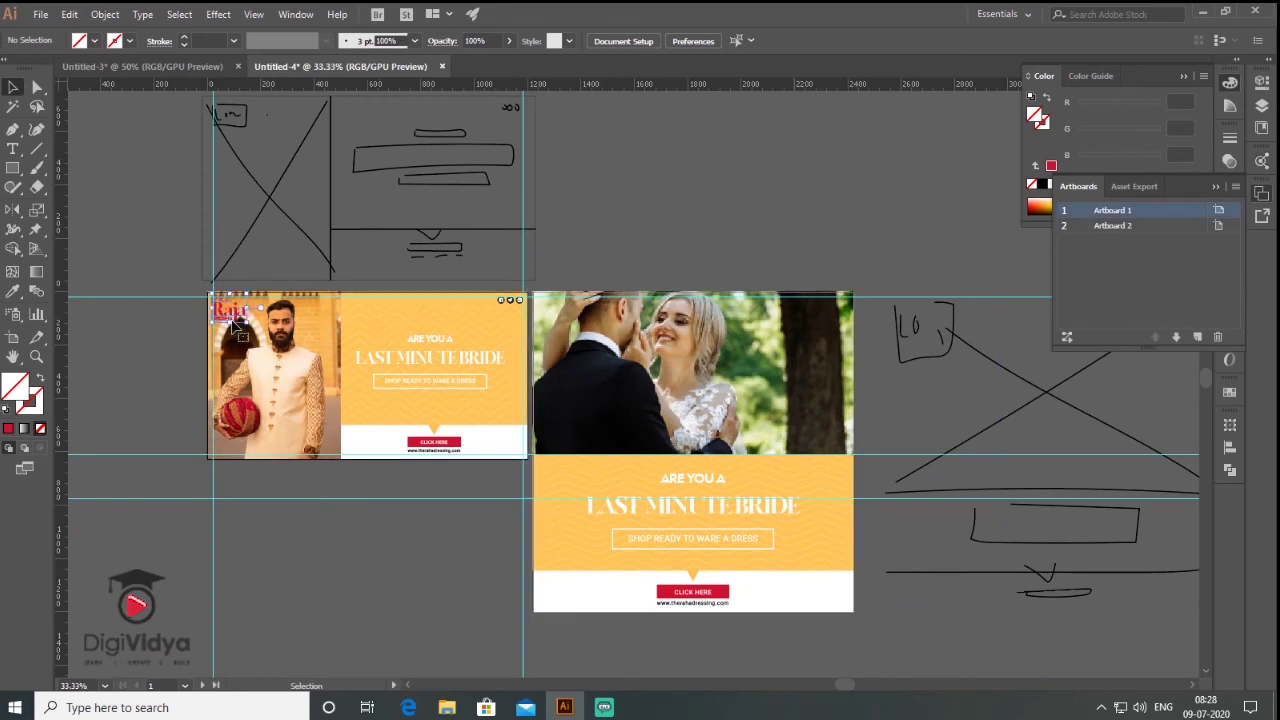
left_click_drag(232, 318, 645, 274)
right_click(645, 276)
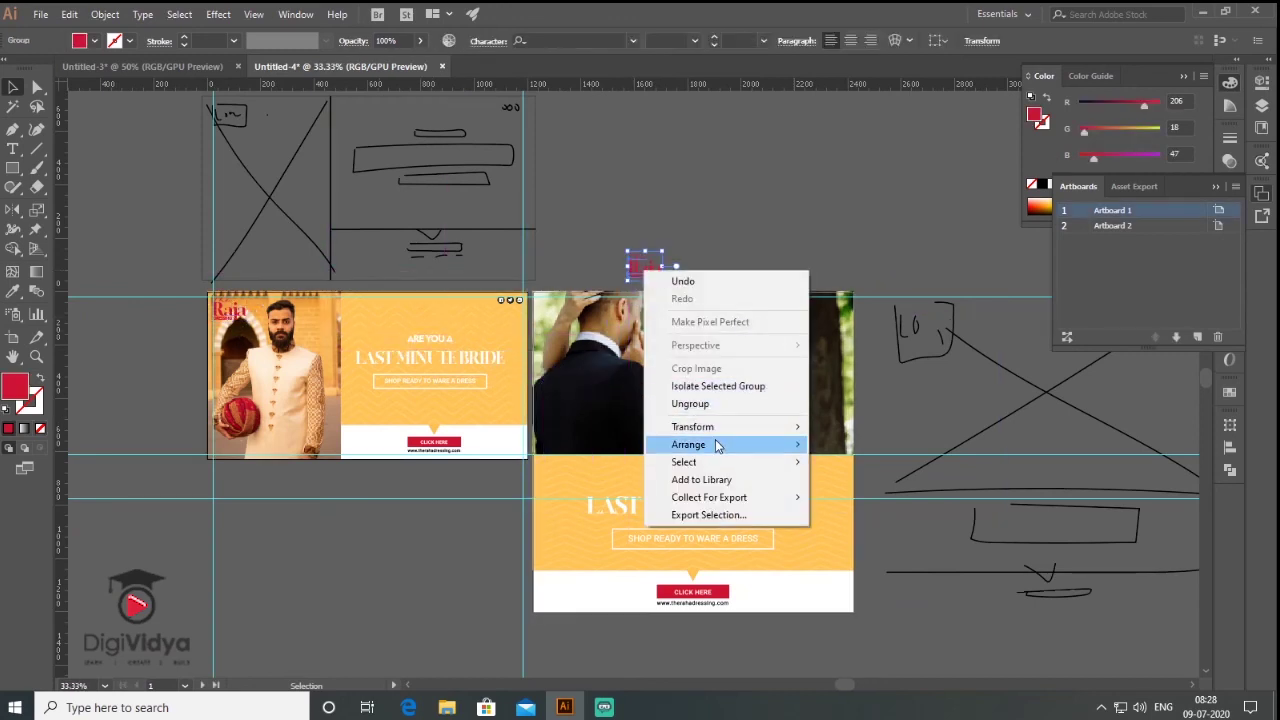
left_click(835, 444)
left_click_drag(645, 268, 555, 315)
scroll(601, 309, "up", 2)
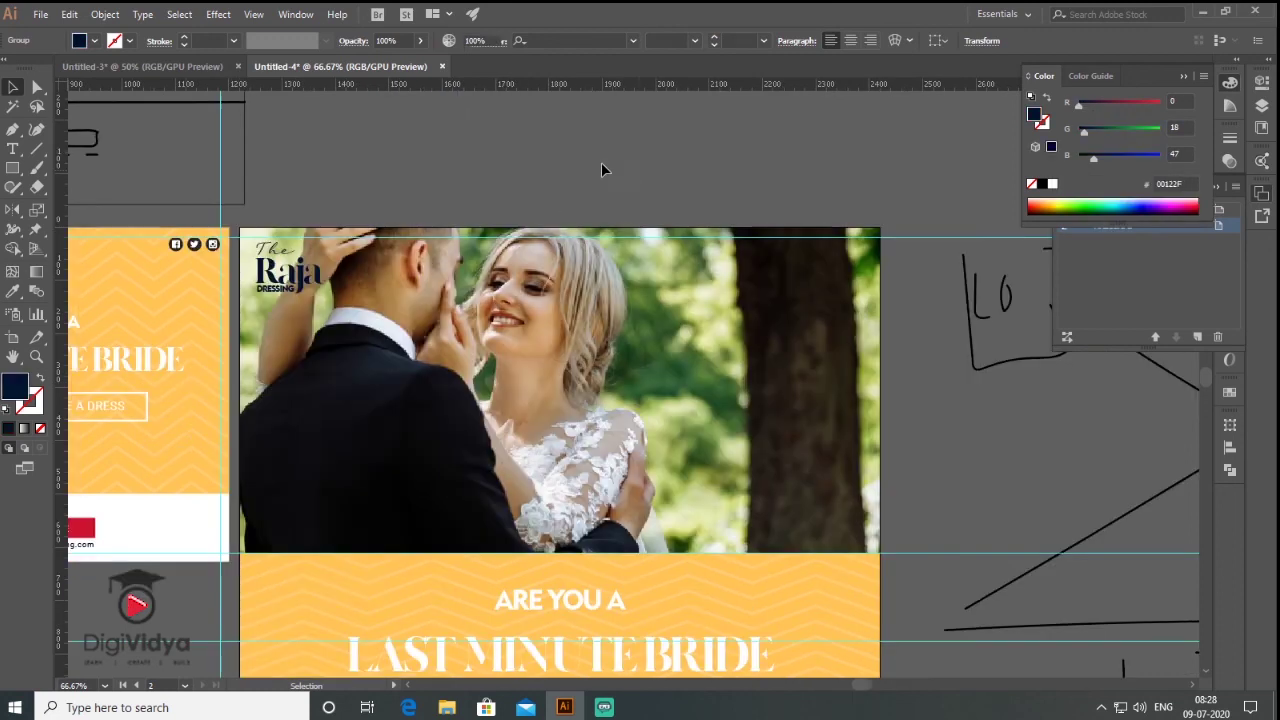
left_click(601, 162)
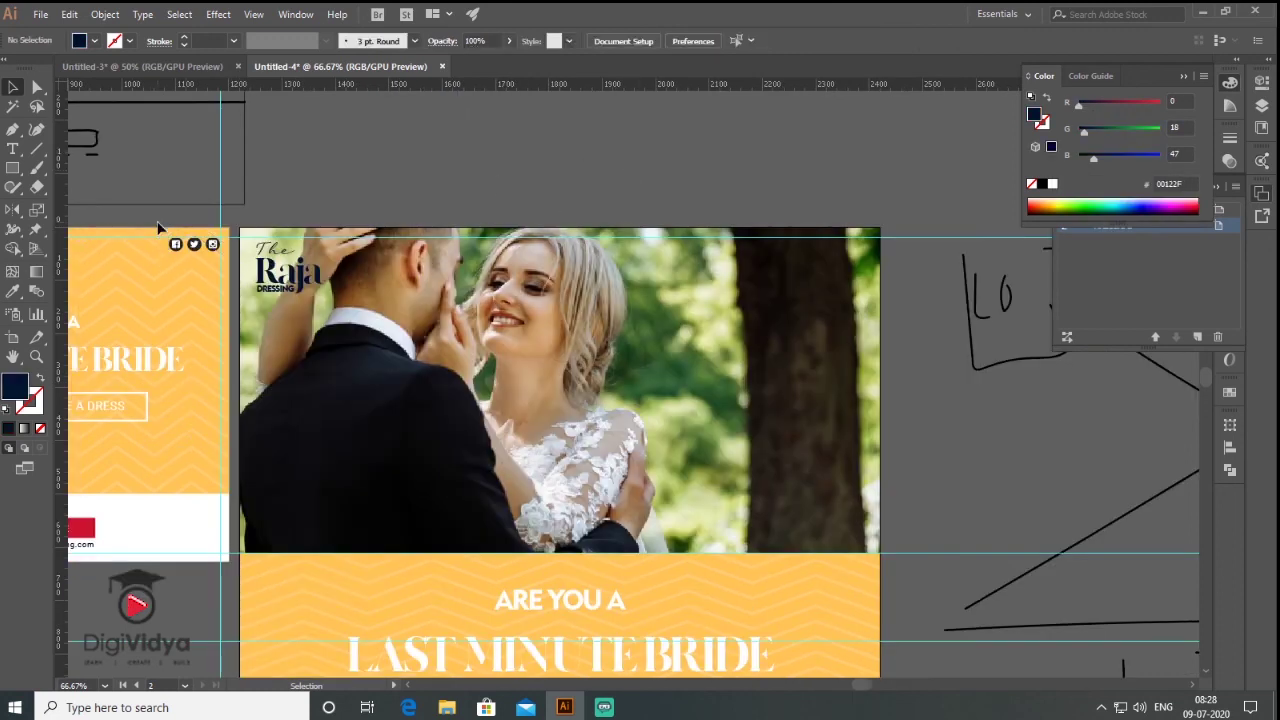
- Copy the social icons group onto the photo's top-right, brought in front of the photo
left_click(211, 258)
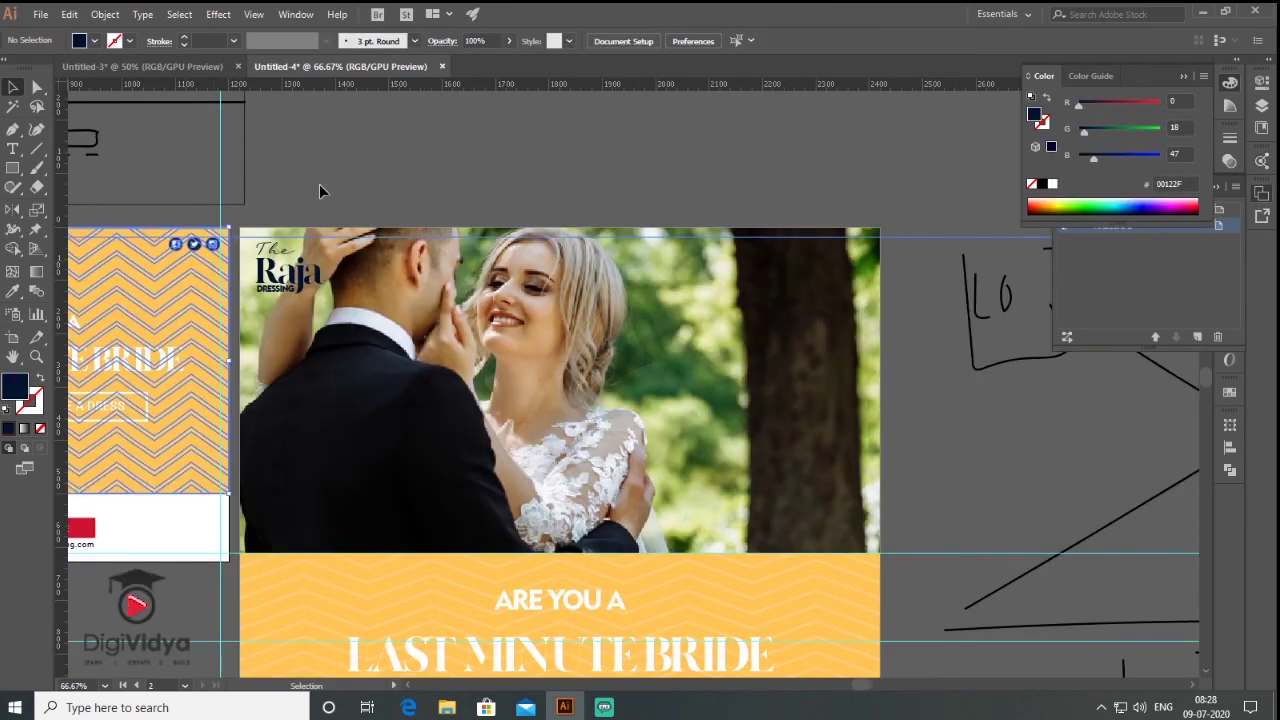
left_click(213, 245)
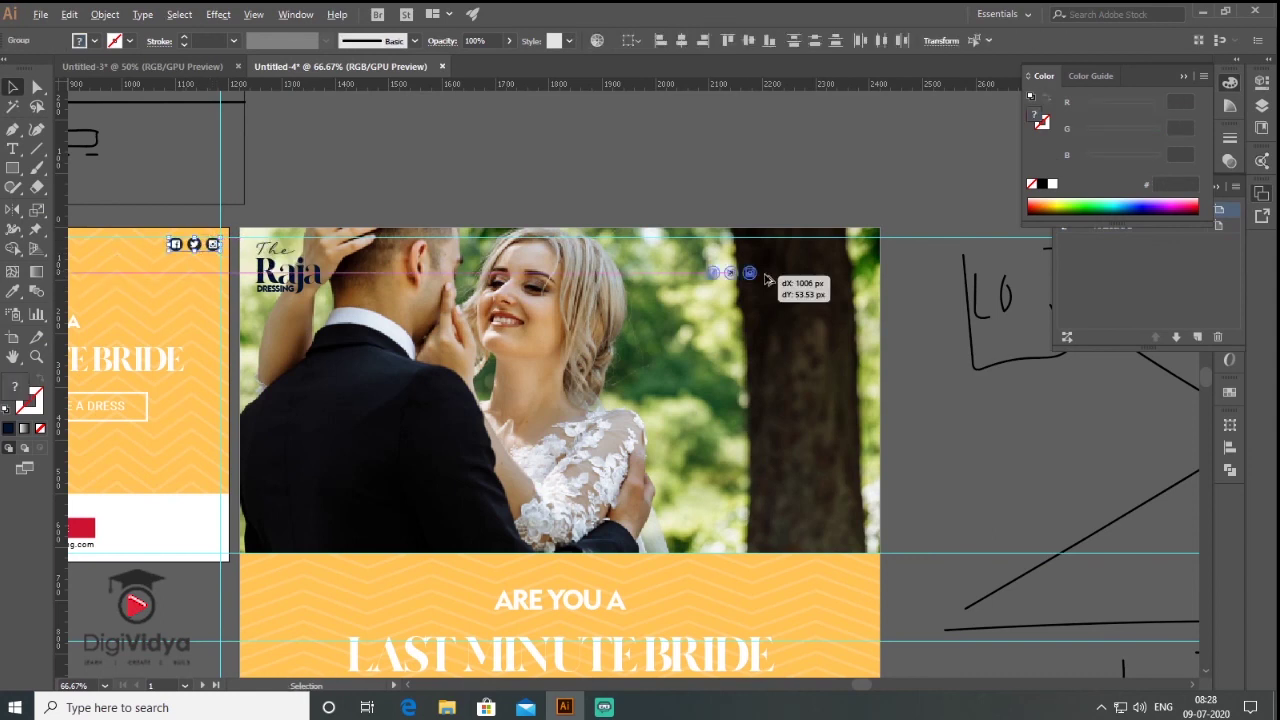
left_click_drag(213, 248, 852, 244)
right_click(852, 243)
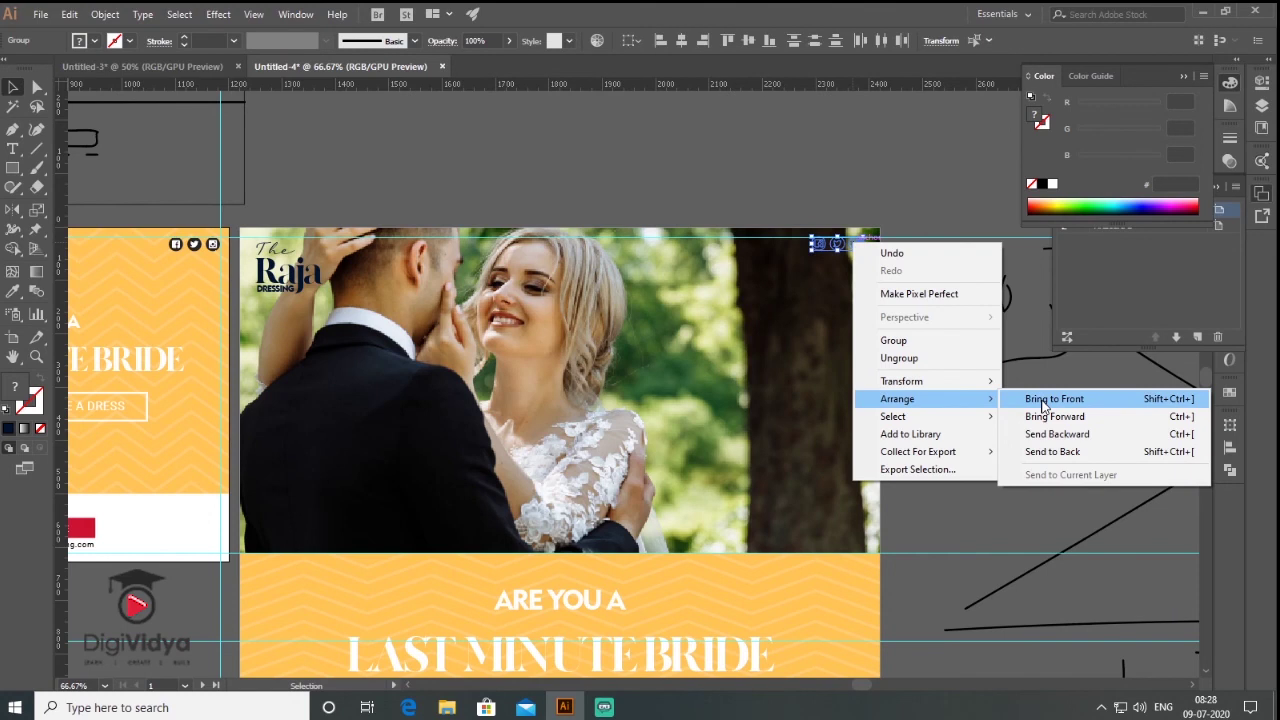
left_click(1052, 399)
left_click(885, 197)
scroll(856, 244, "up", 8)
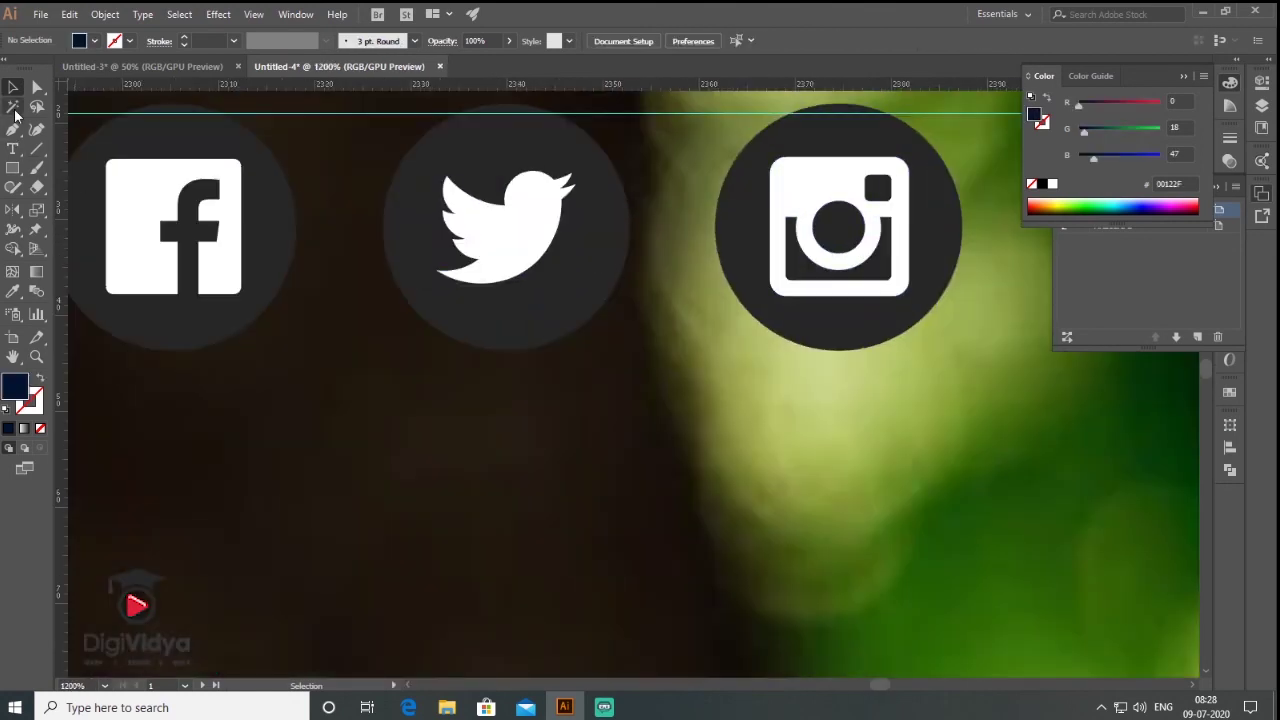
- Fill the Facebook, Twitter and Instagram icon circles white using the Group Selection tool
left_click(37, 88)
left_click(122, 106)
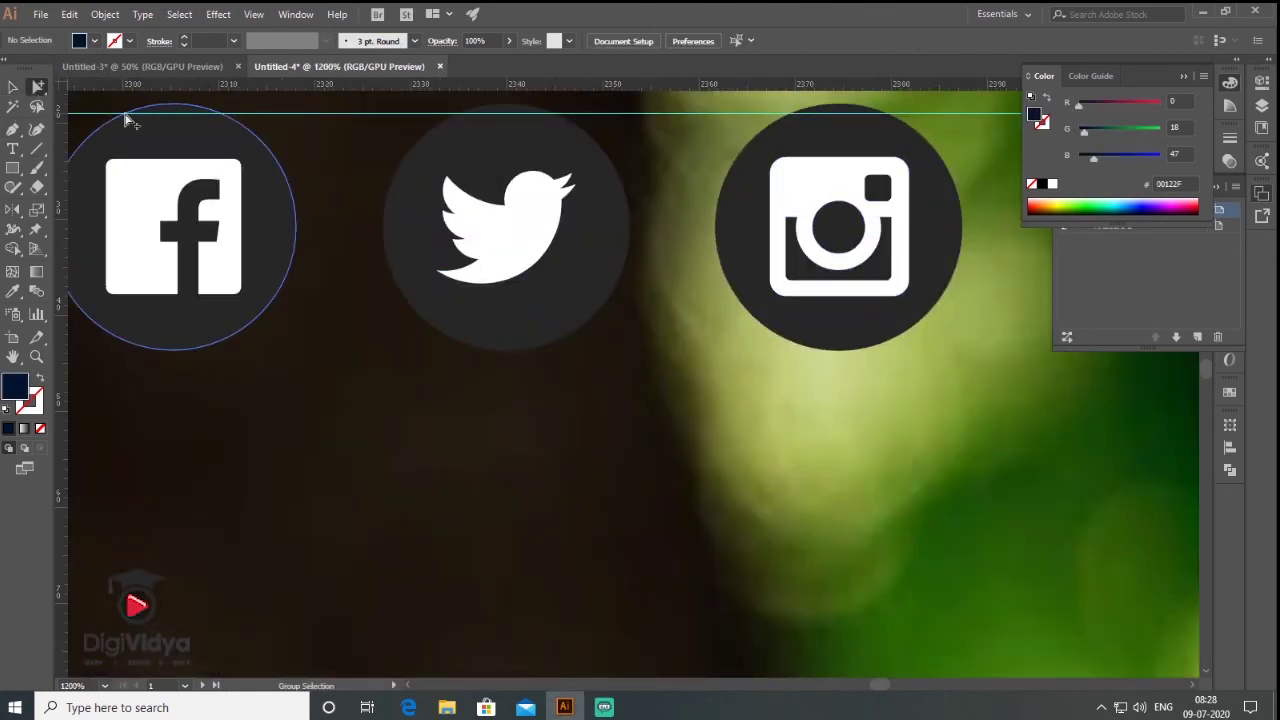
left_click(197, 333)
left_click(457, 320, "shift")
left_click(846, 331, "shift")
left_click(1048, 184)
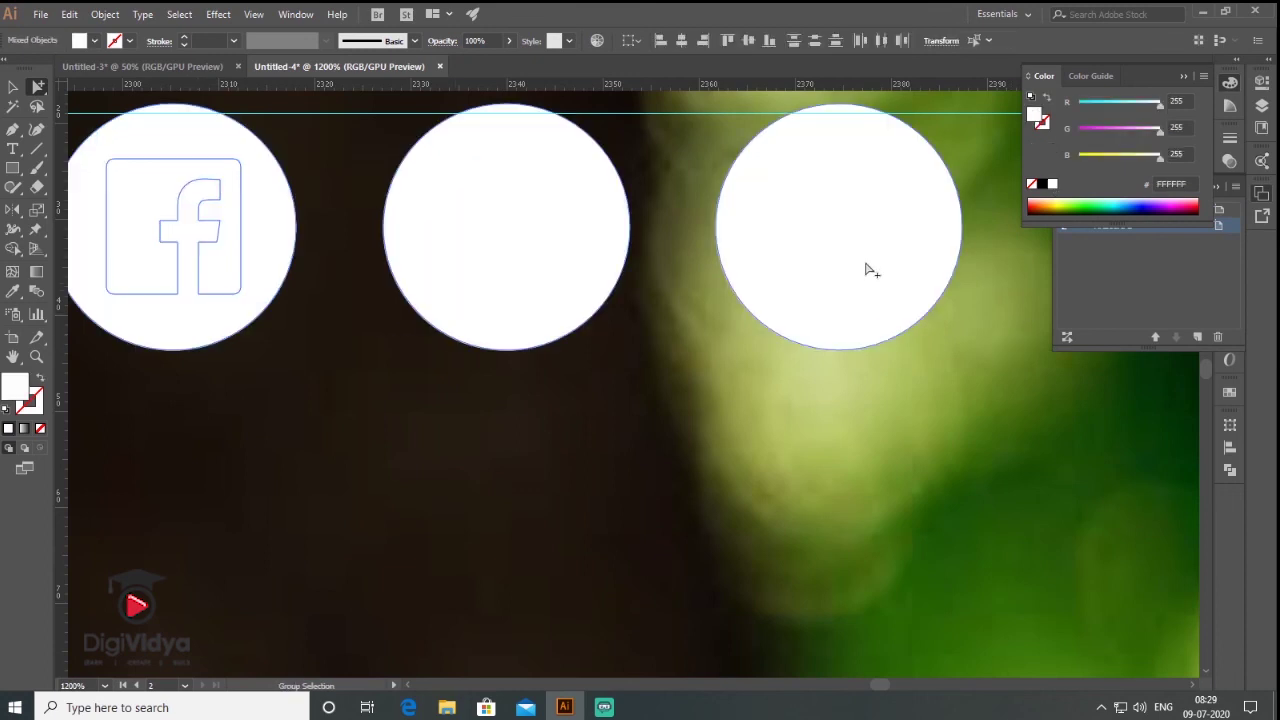
left_click(380, 110)
- Fill the Facebook, Twitter and Instagram symbols black
left_click(151, 194)
left_click(515, 215, "shift")
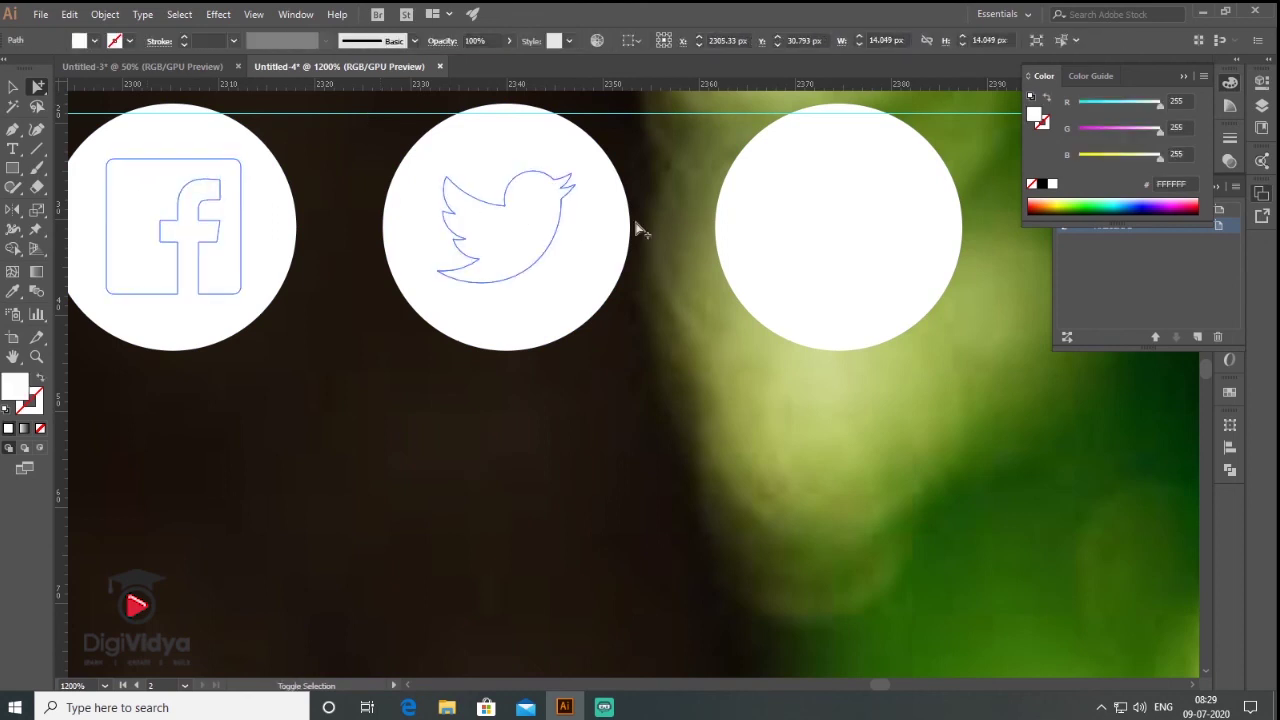
left_click(828, 210, "shift")
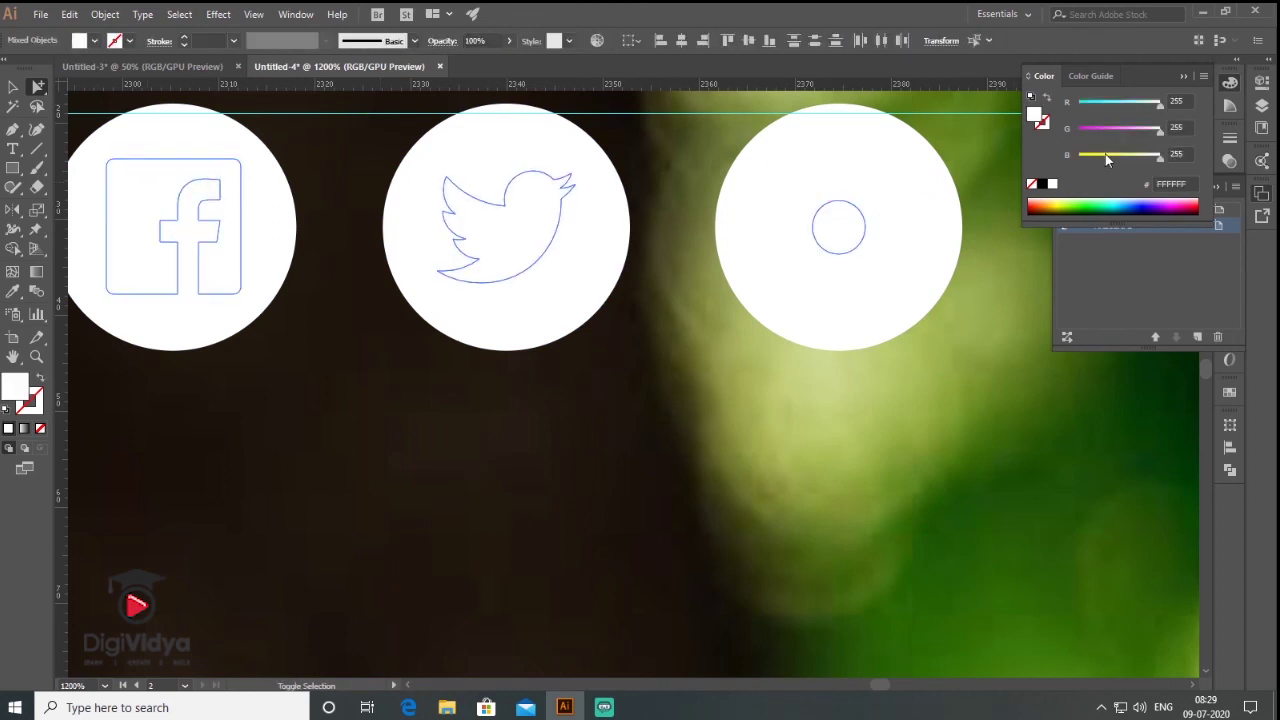
left_click(1035, 185)
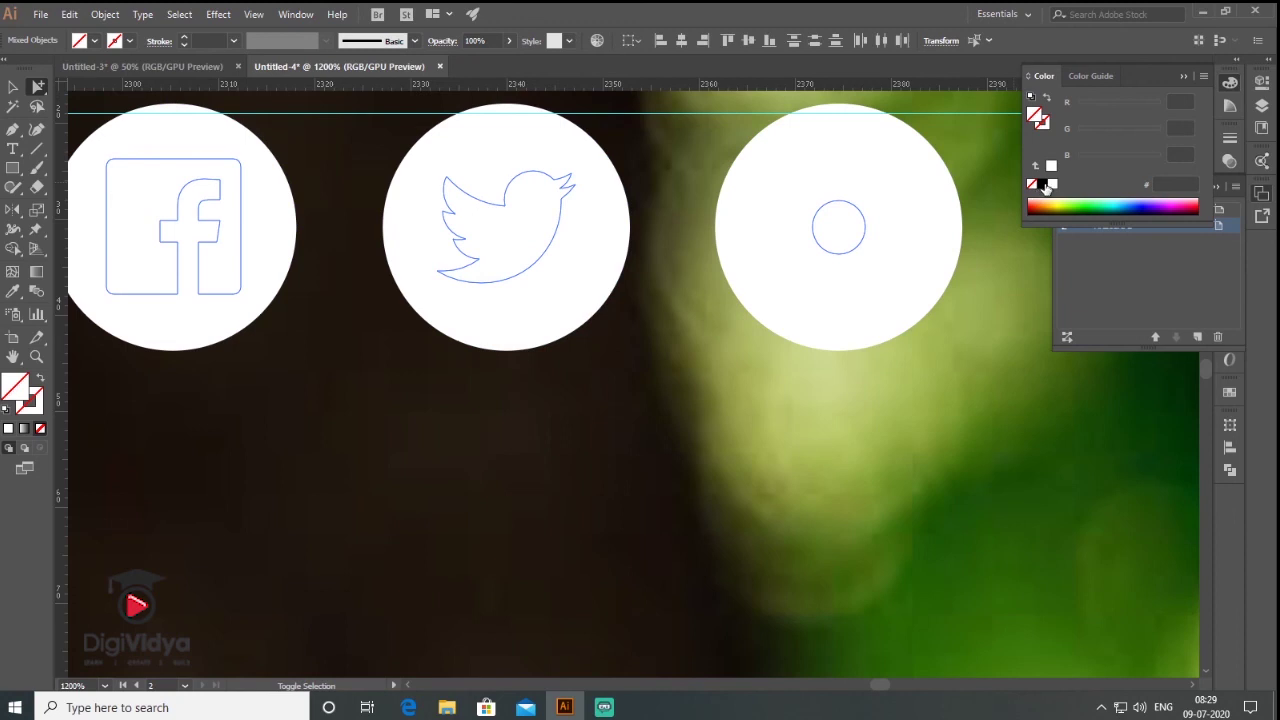
left_click(1042, 185)
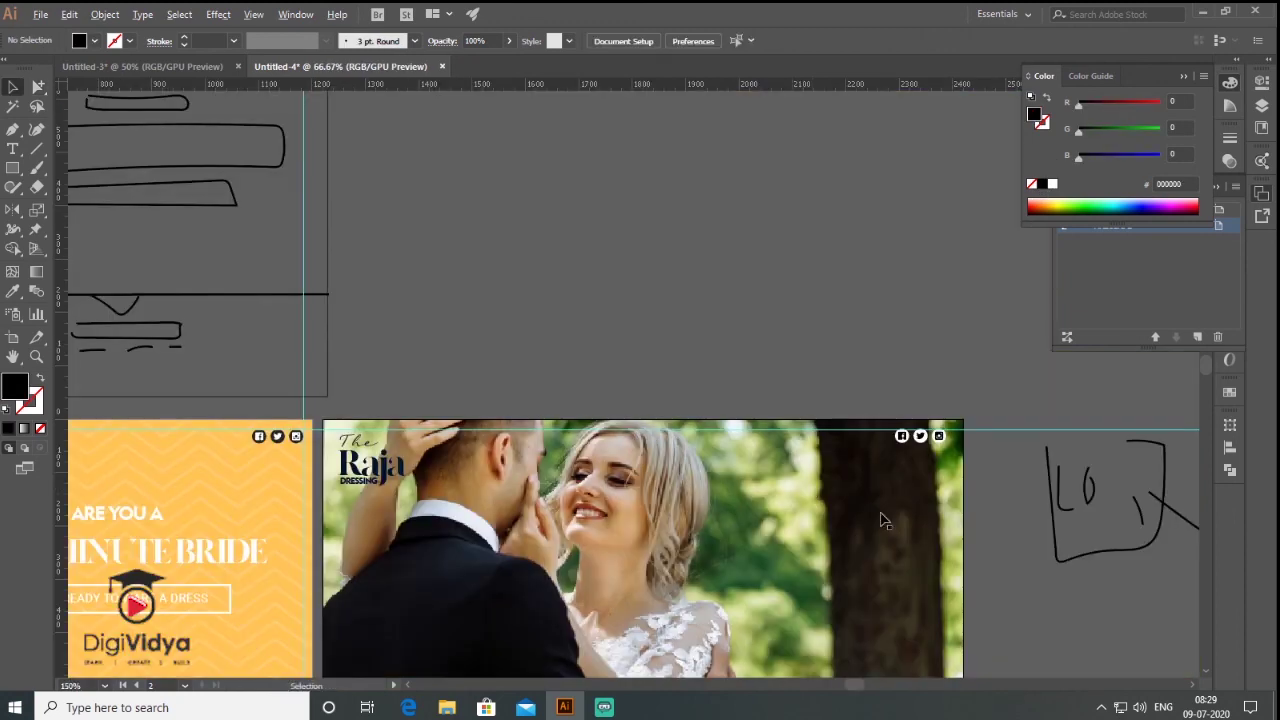
scroll(817, 284, "down", 5)
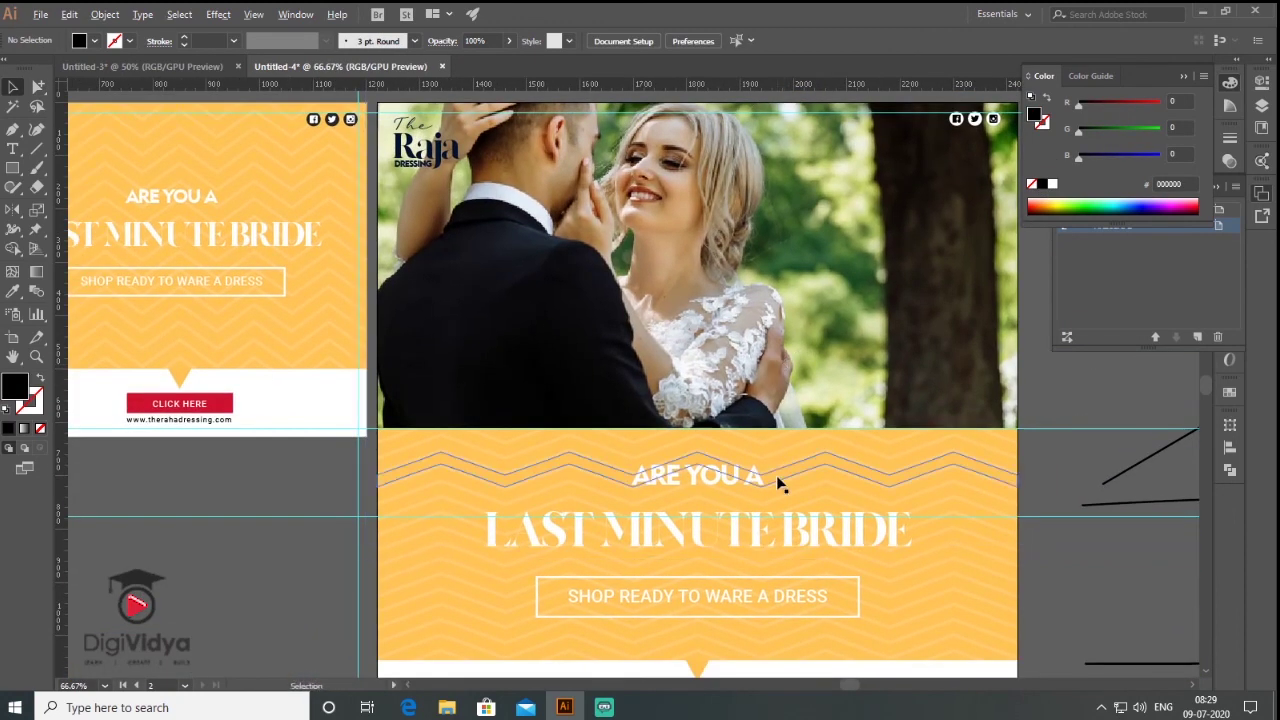
scroll(780, 480, "down", 1)
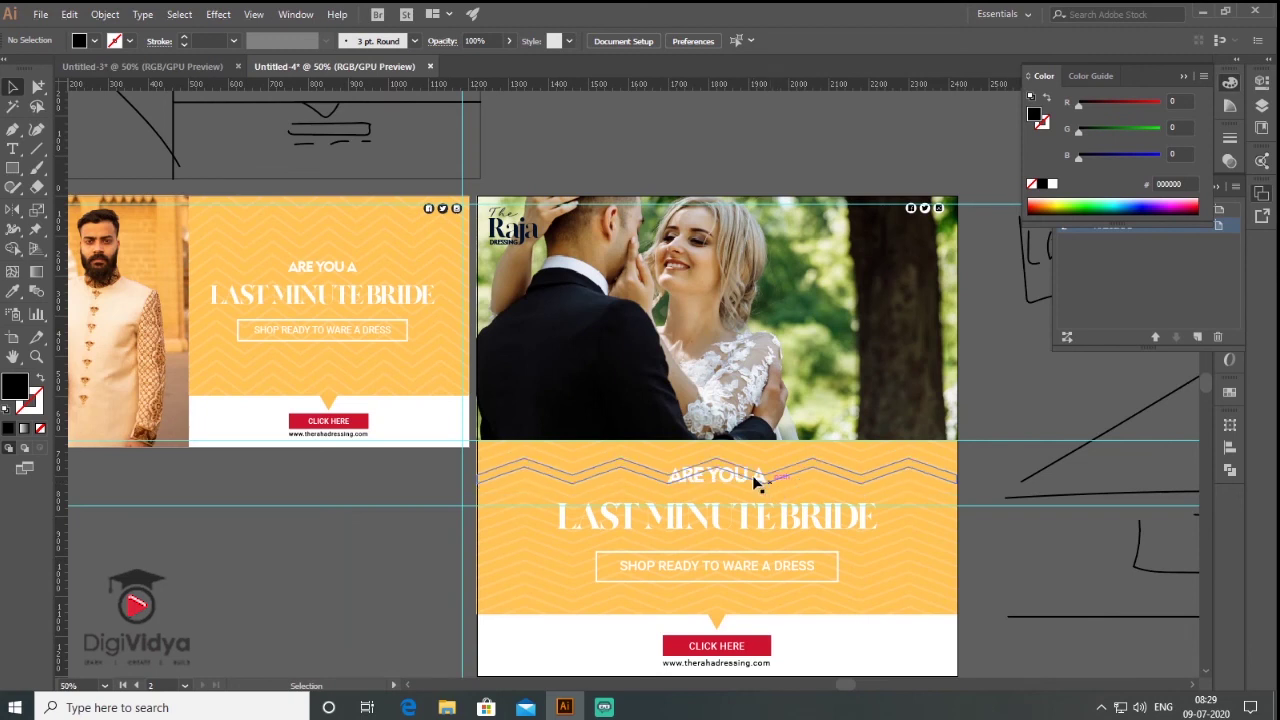
scroll(903, 330, "down", 1)
left_click(1185, 76)
scroll(759, 354, "up", 1)
left_click_drag(759, 354, 847, 305)
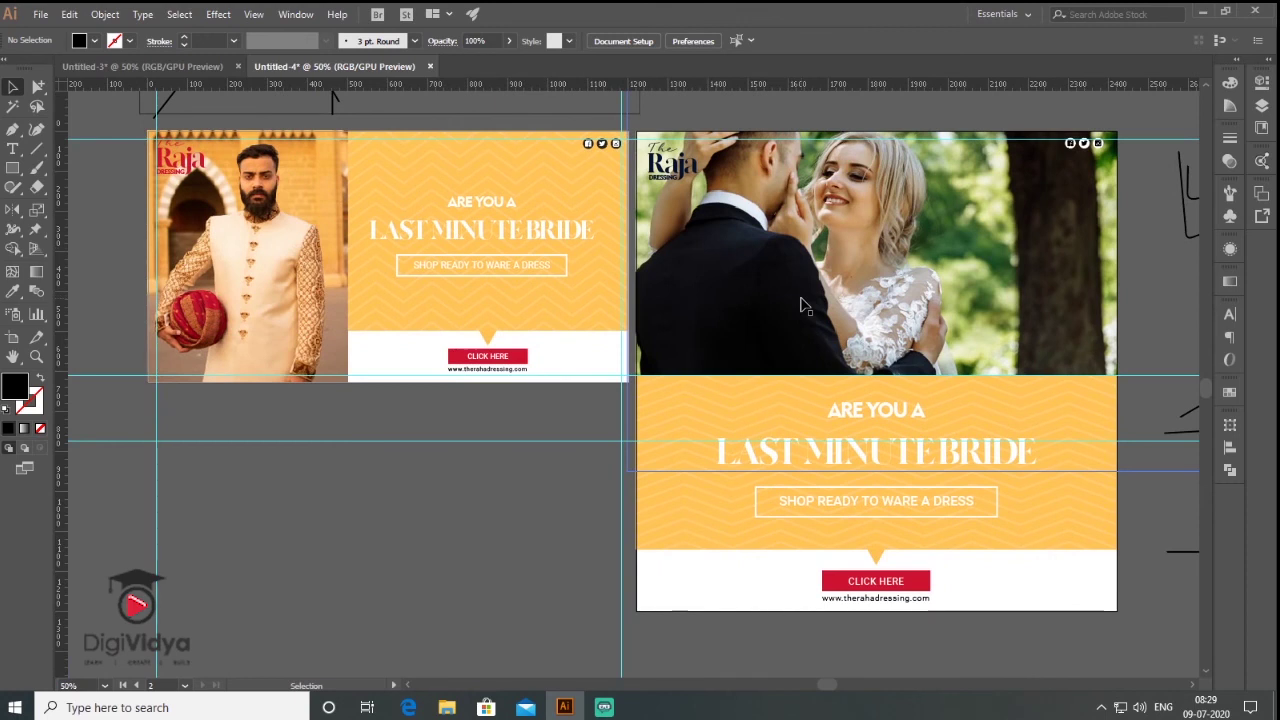